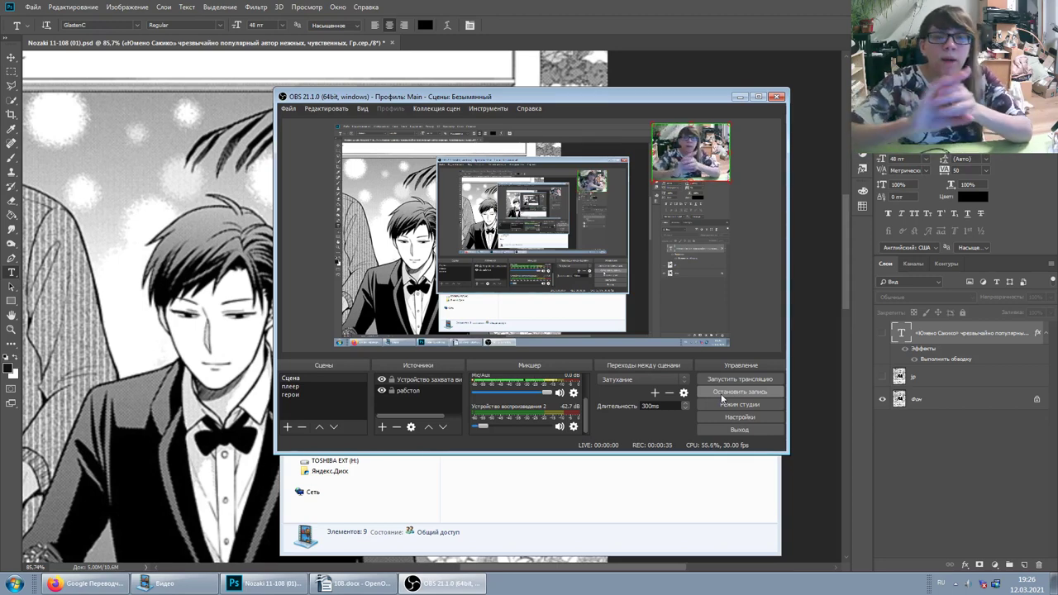
Leave the recording window to view the manga page with its original Japanese vertical caption.
key(alt+Tab)
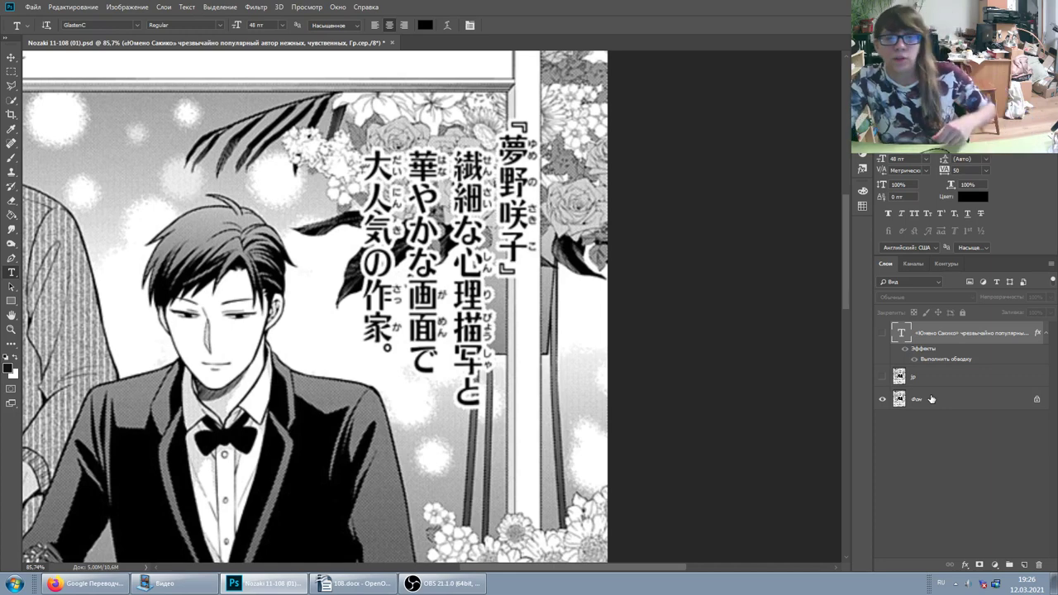
Show the Russian caption layer and start editing its text, hiding the recording window again.
click(883, 336)
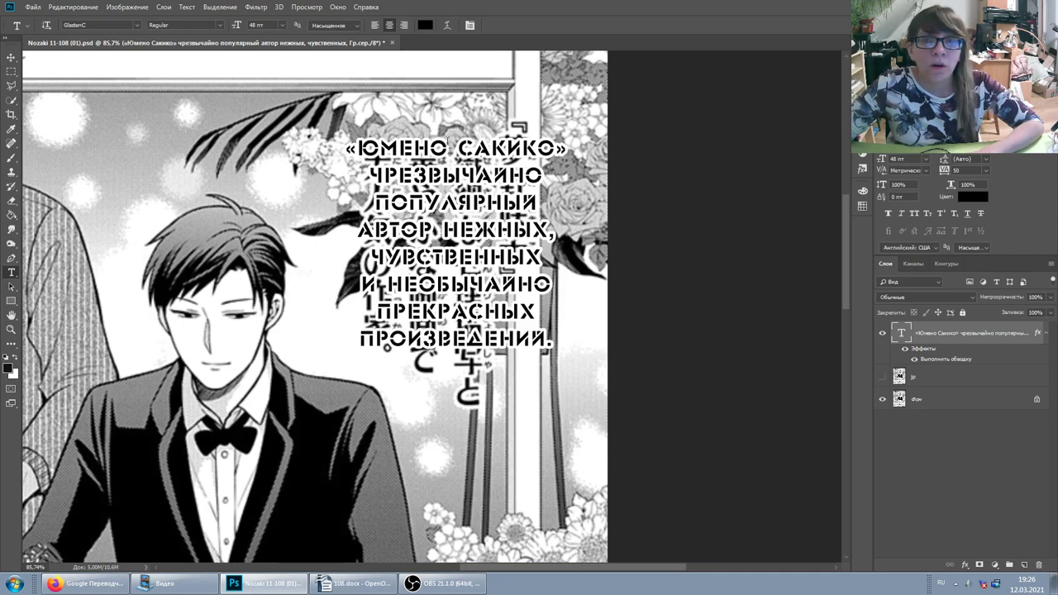
click(387, 173)
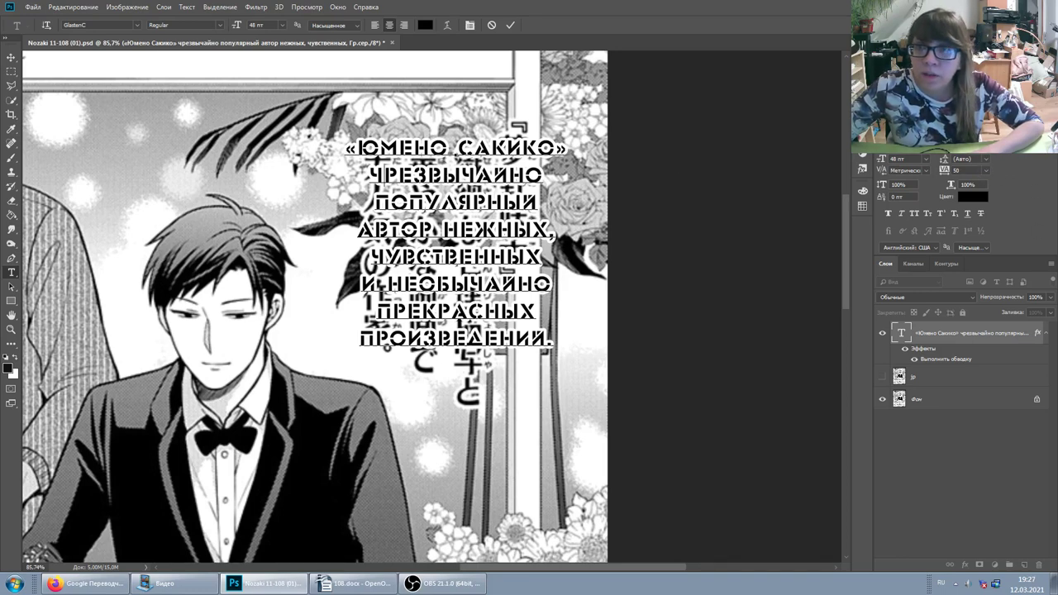
scroll(995, 311, up, 5)
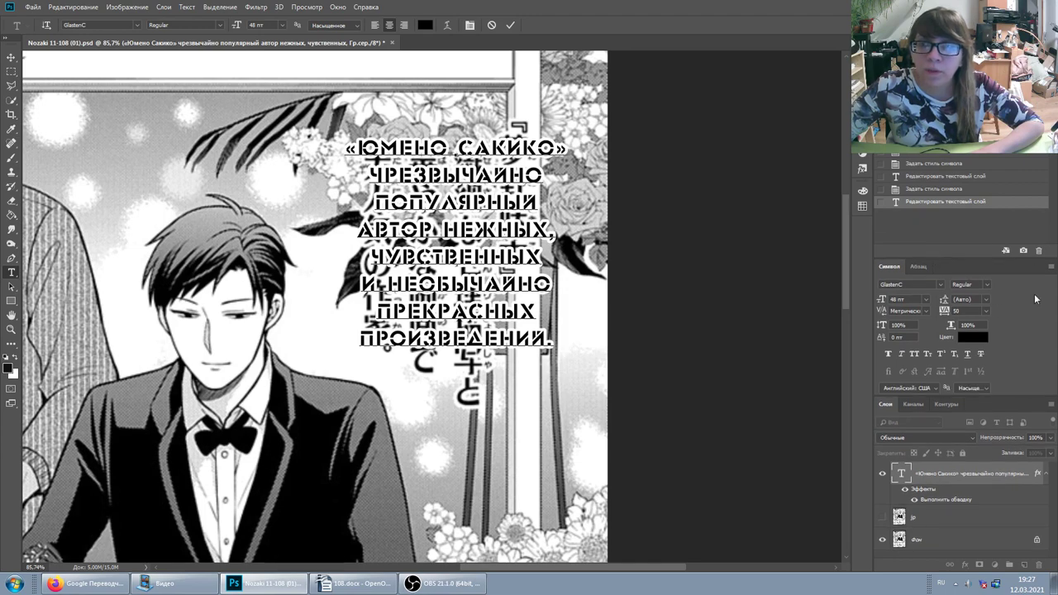
click(447, 584)
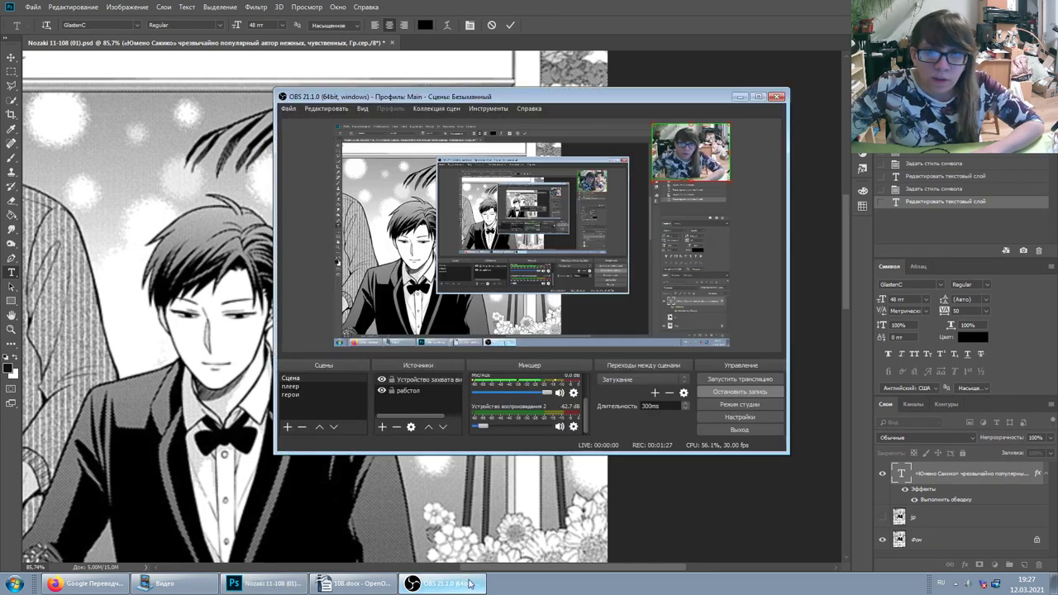
click(457, 587)
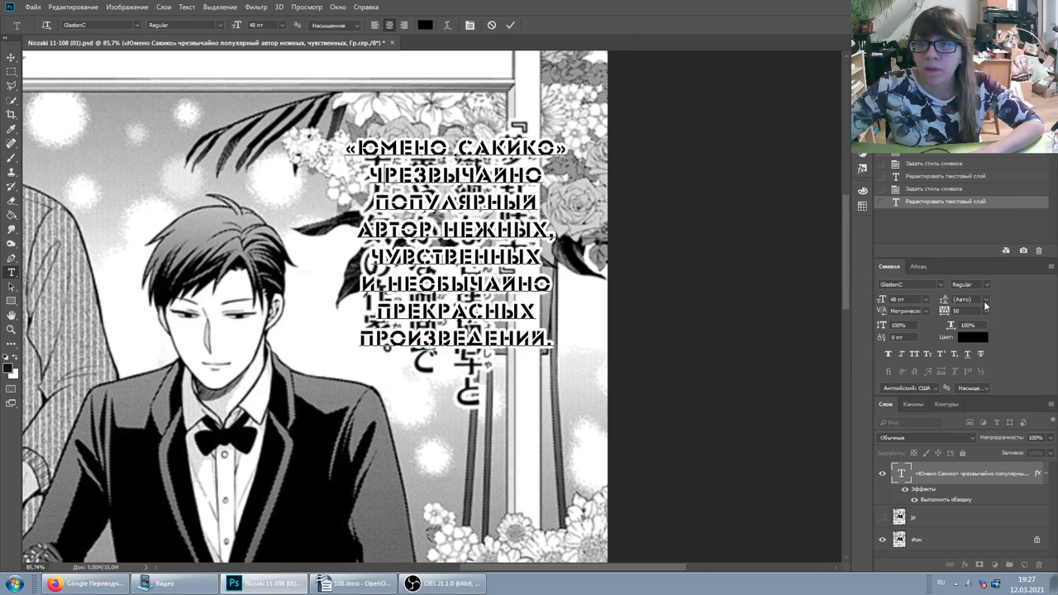
Try entering 48 pt leading in the Character panel, then cancel and exit text editing.
click(985, 302)
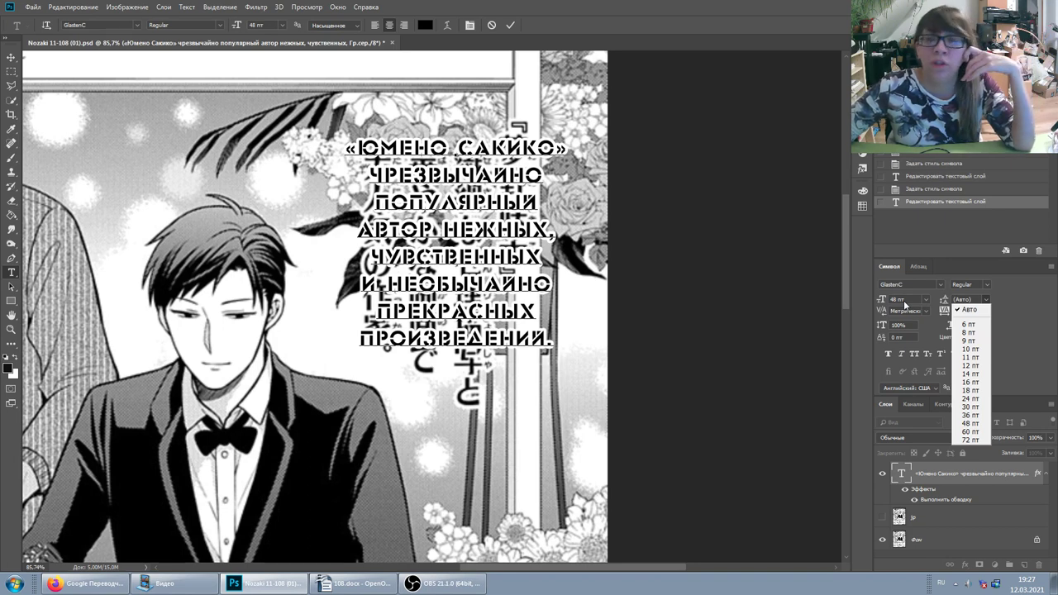
click(970, 299)
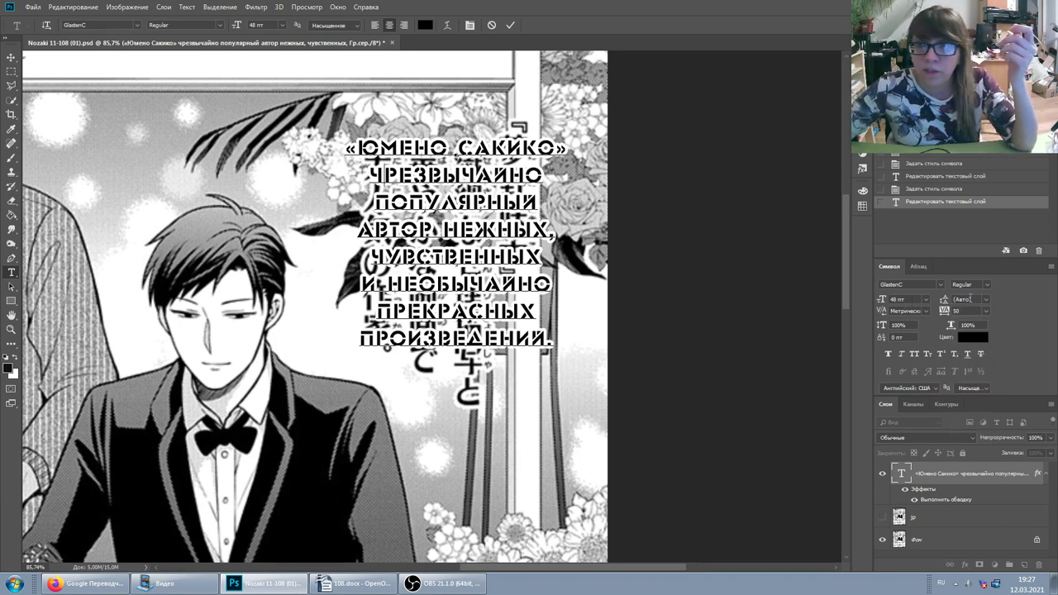
click(974, 299)
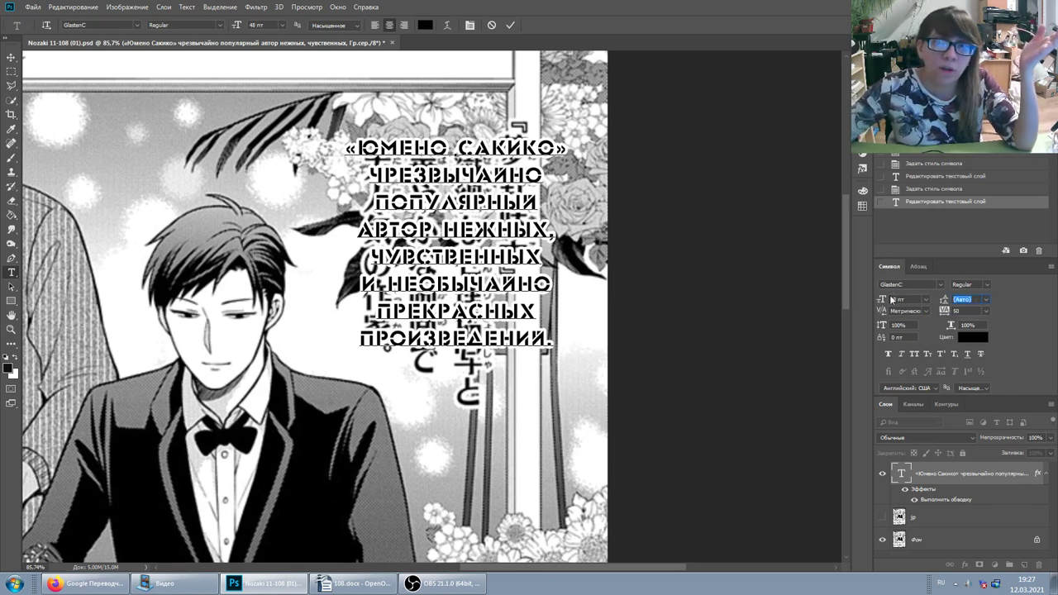
text(48 пт)
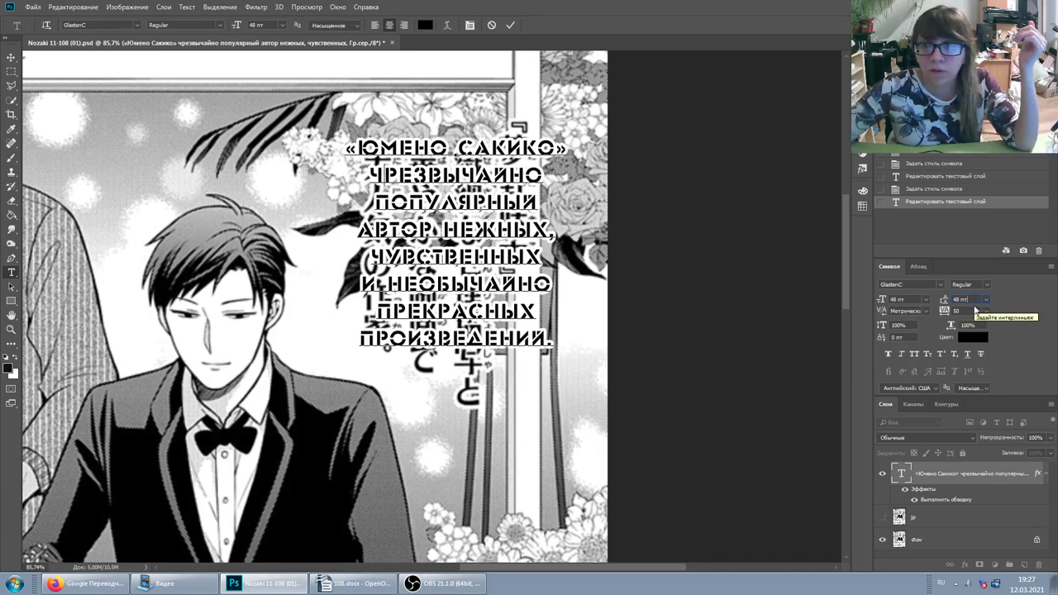
key(Return)
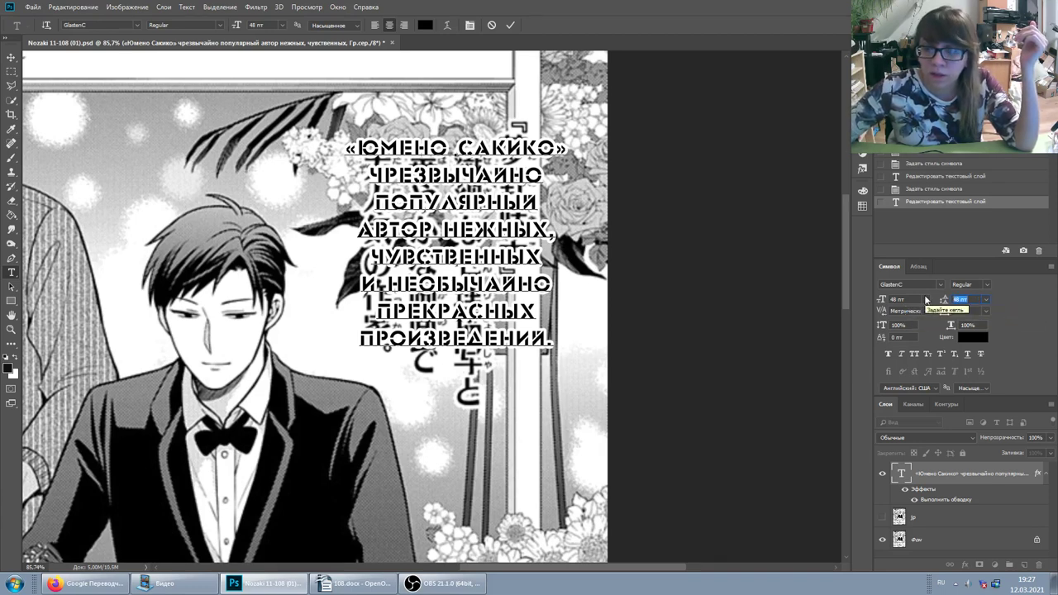
key(Escape)
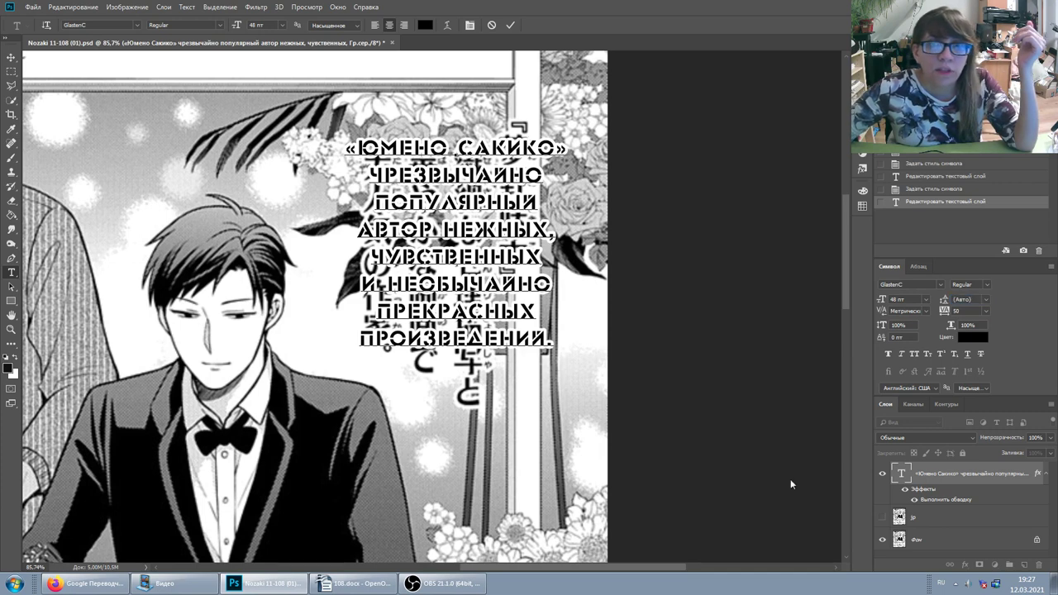
click(943, 483)
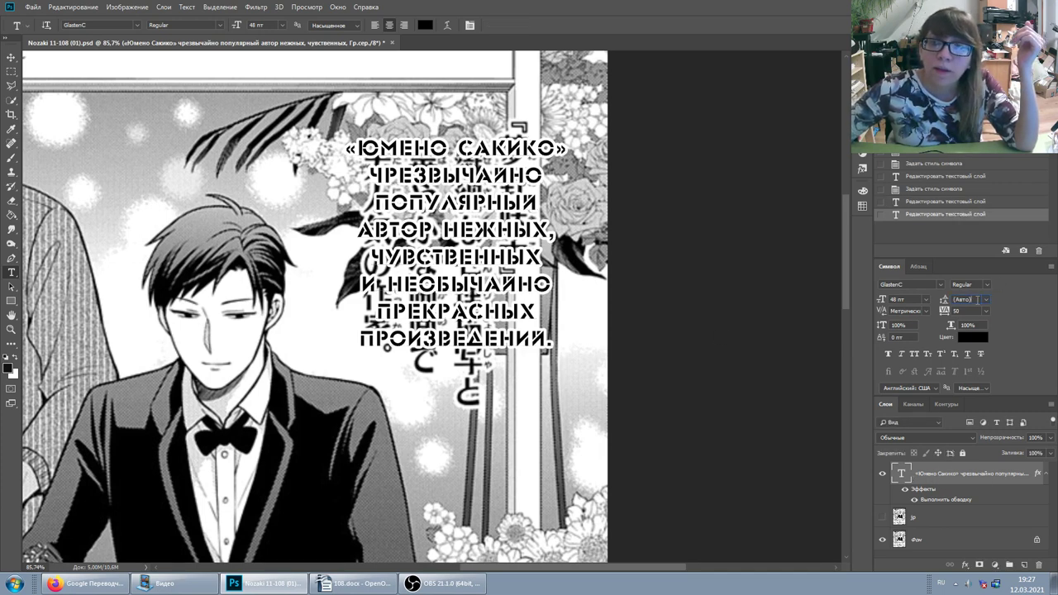
Apply 48 pt leading to the caption and nudge it up to 50 pt.
click(963, 299)
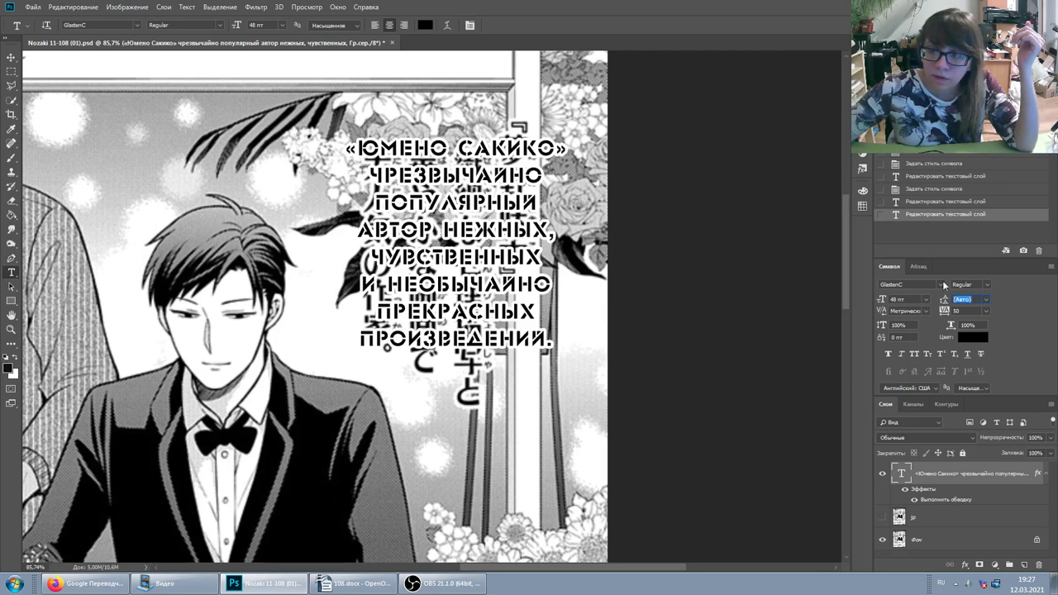
text(48 пт)
key(Return)
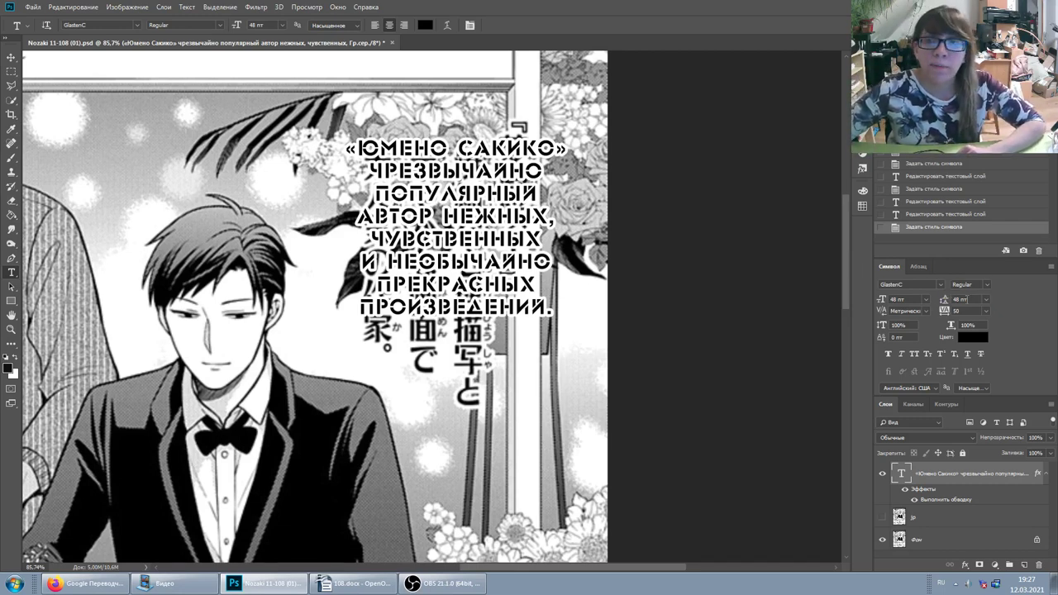
scroll(976, 301, up, 1)
scroll(976, 301, up, 1)
scroll(976, 301, up, 1)
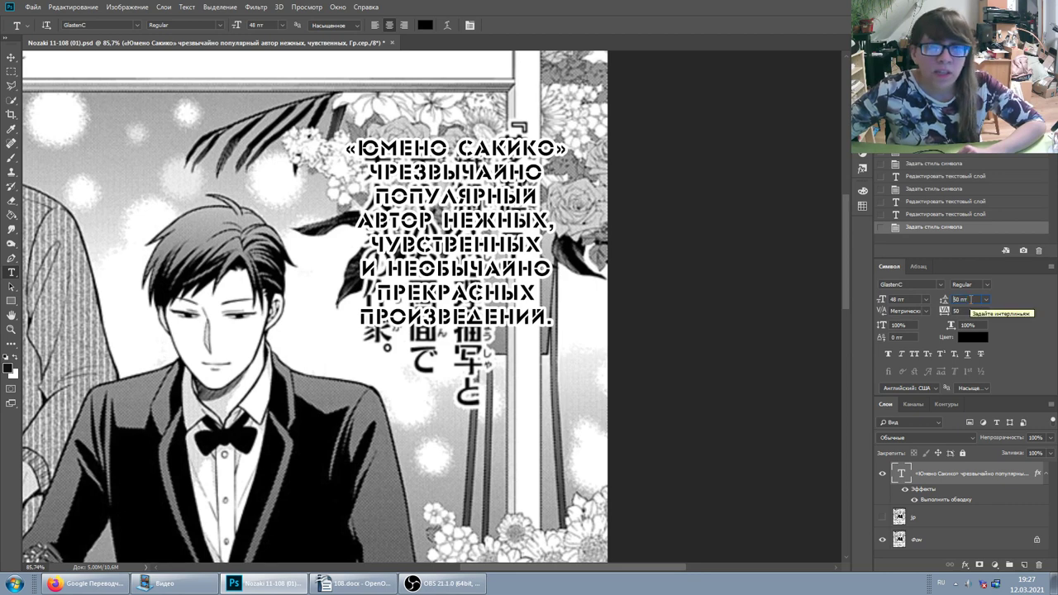
scroll(974, 302, down, 1)
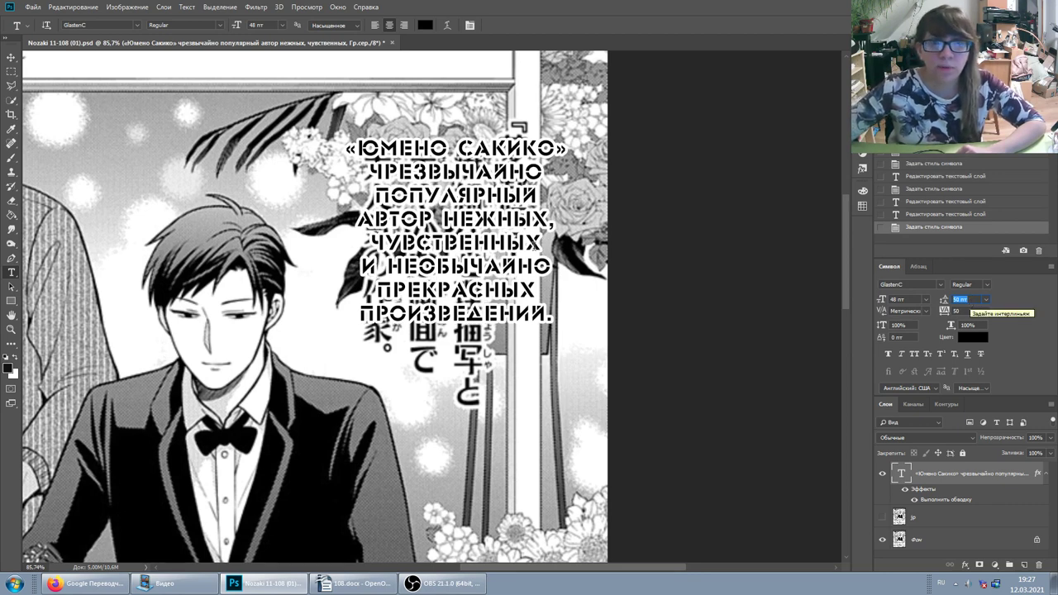
Scale the caption box narrower to about 42 pt and shift it right over the Japanese text.
click(548, 326)
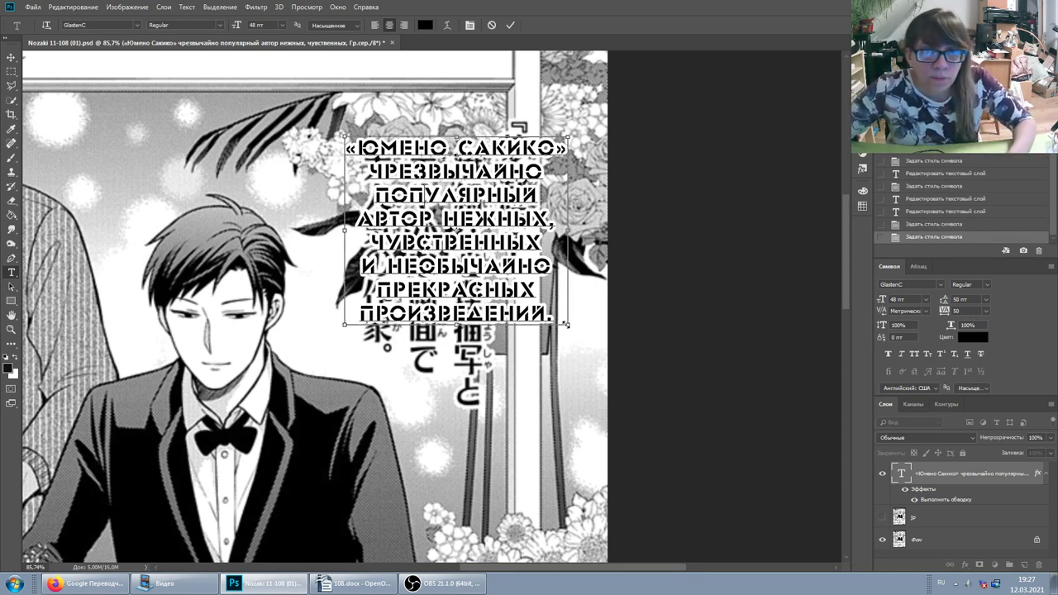
drag(567, 324, 531, 388)
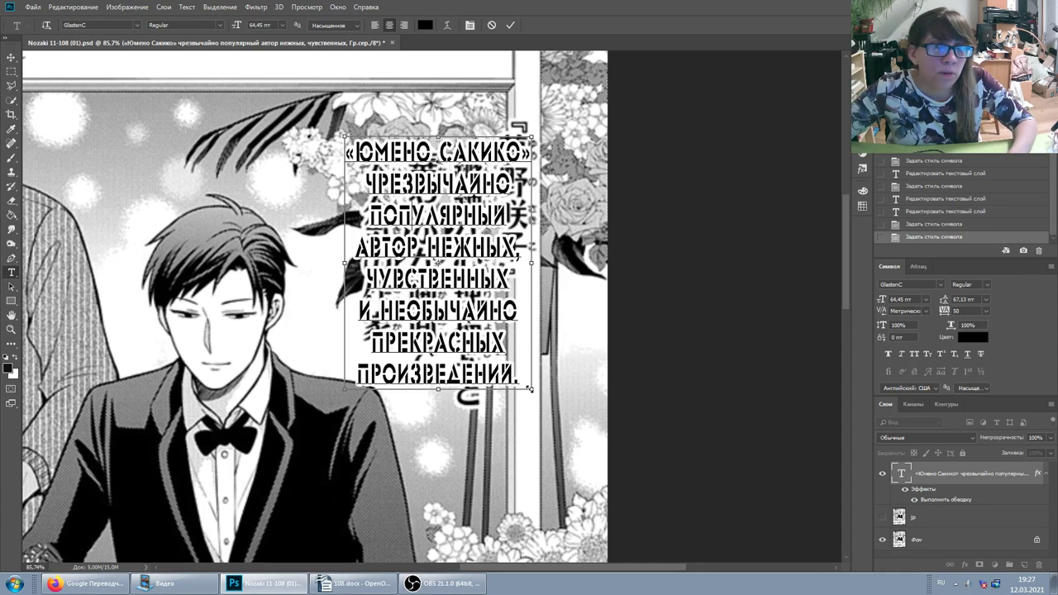
mouse_move(531, 388)
mouse_down()
mouse_move(506, 384)
mouse_move(562, 319)
mouse_up()
drag(523, 363, 517, 322)
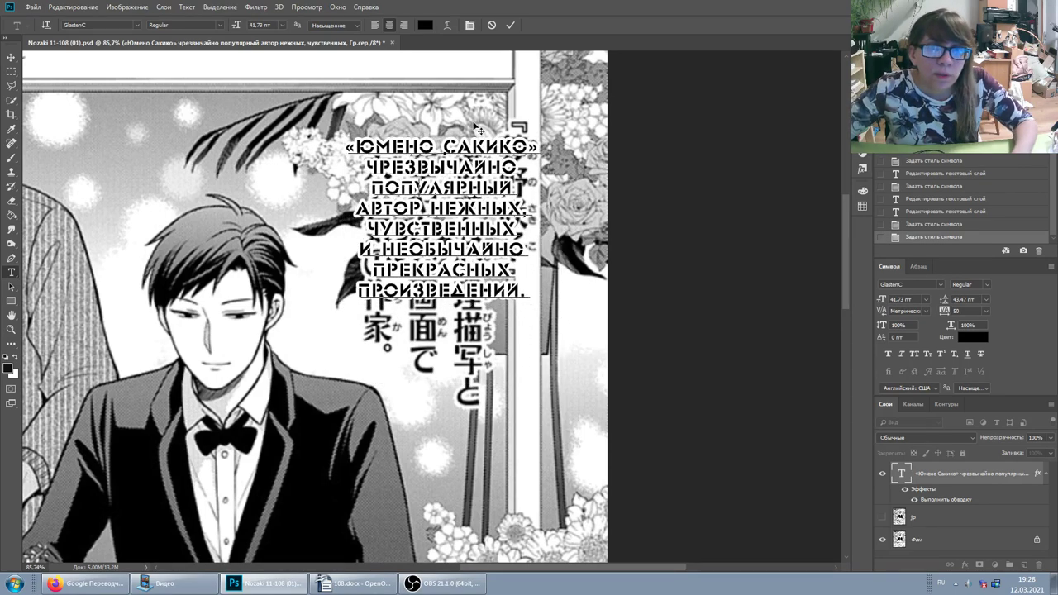
drag(474, 129, 481, 131)
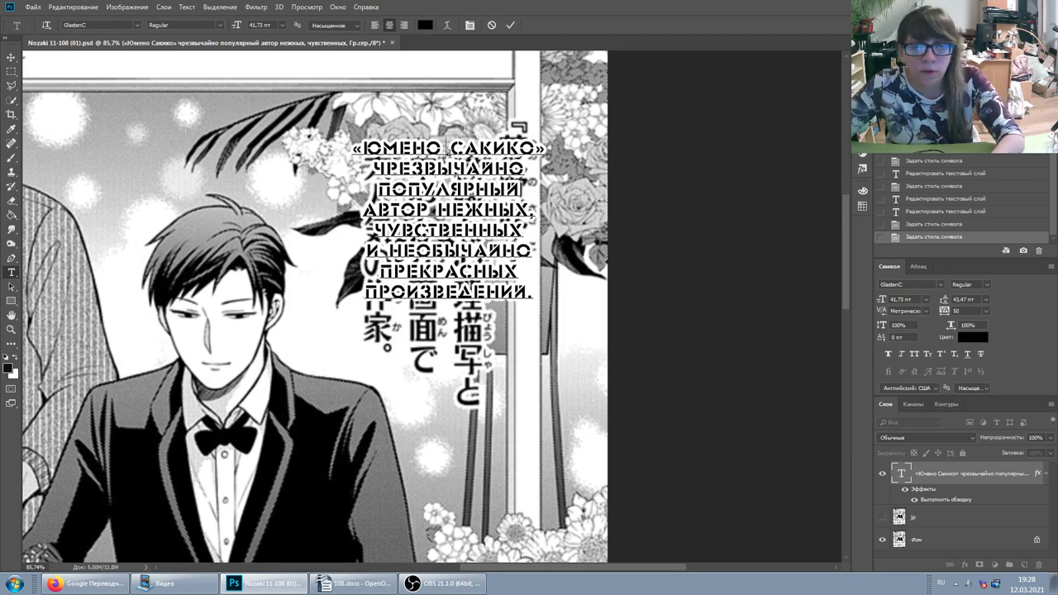
Break the author's name after «Юмено», nudge the caption up, and enlarge it to about 43.6 pt.
click(448, 147)
key(Return)
drag(468, 140, 470, 137)
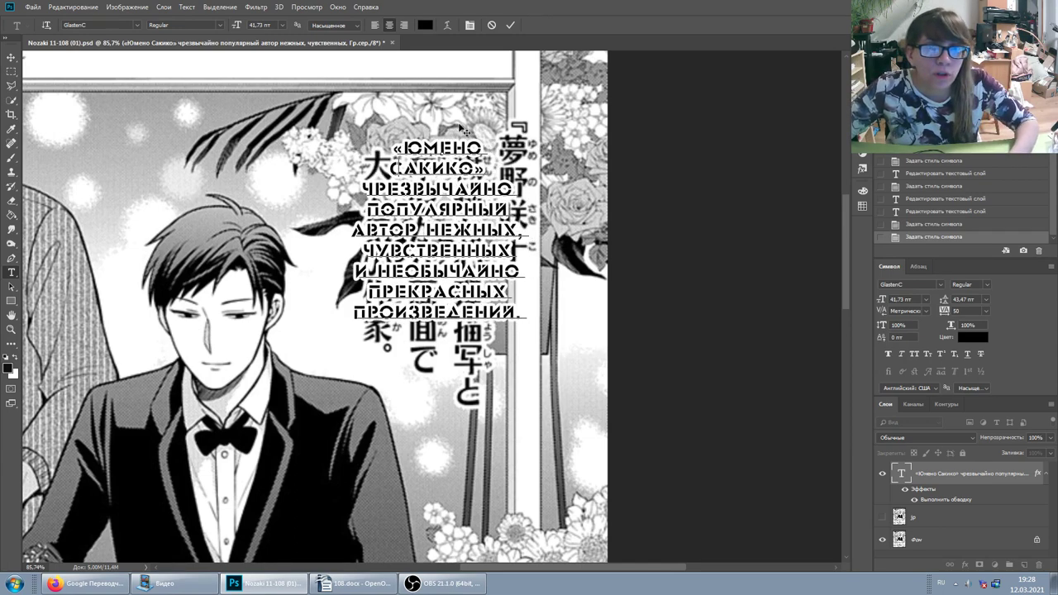
drag(537, 143, 545, 128)
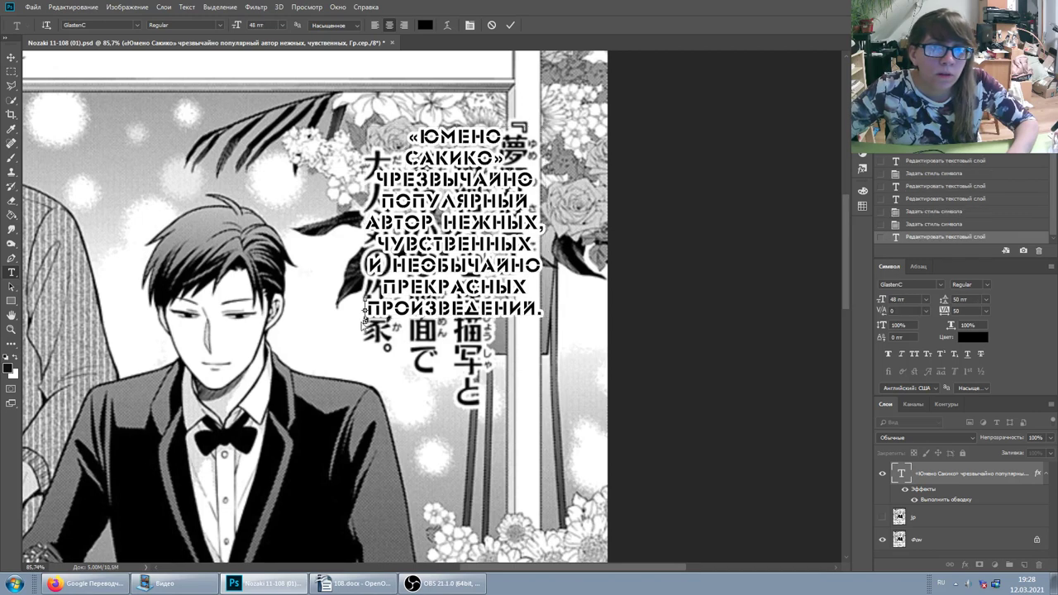
click(366, 322)
click(362, 321)
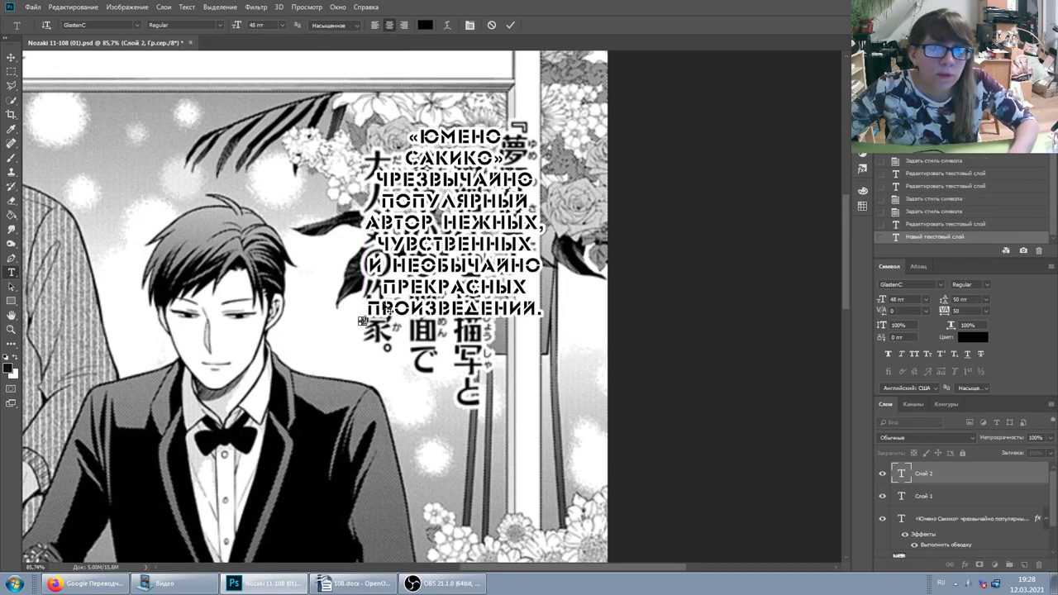
Enlarge the caption to about 46 pt, move it down, and hyphenate the last word onto a new line.
key(Escape)
click(374, 321)
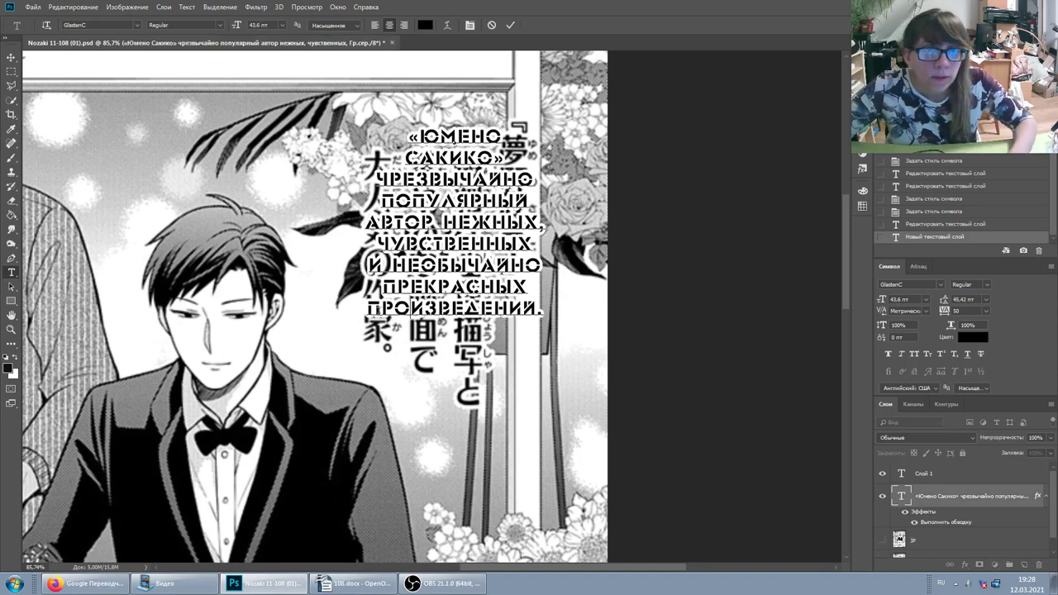
drag(364, 323, 352, 334)
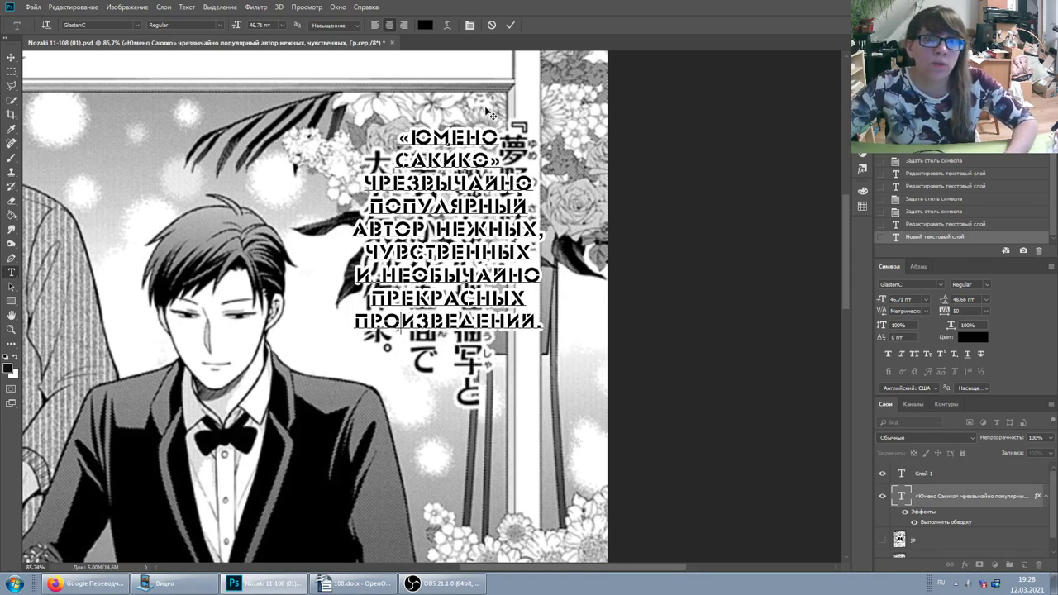
drag(491, 115, 492, 122)
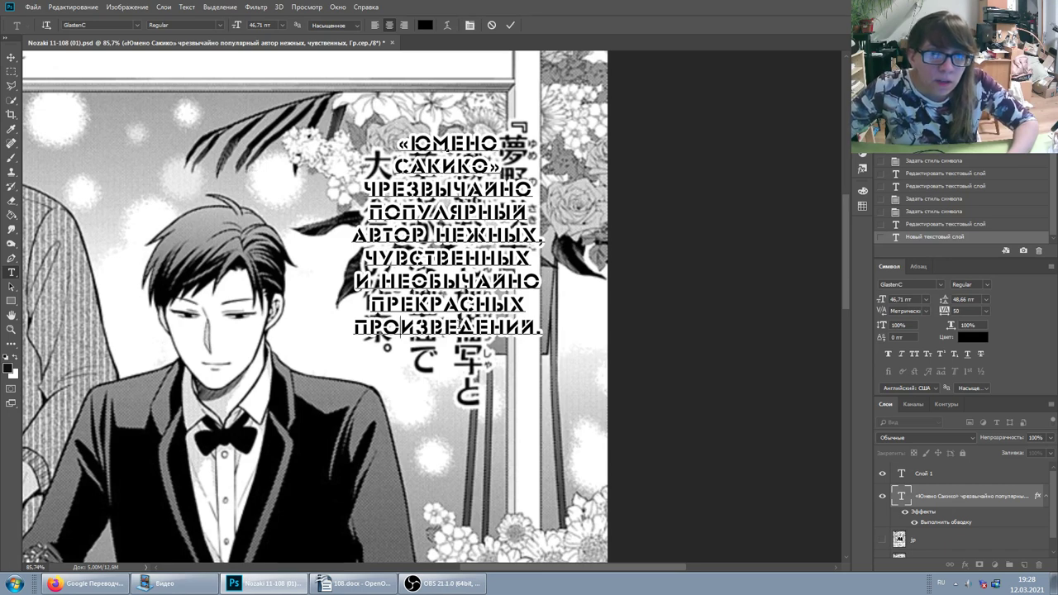
text(-)
key(Return)
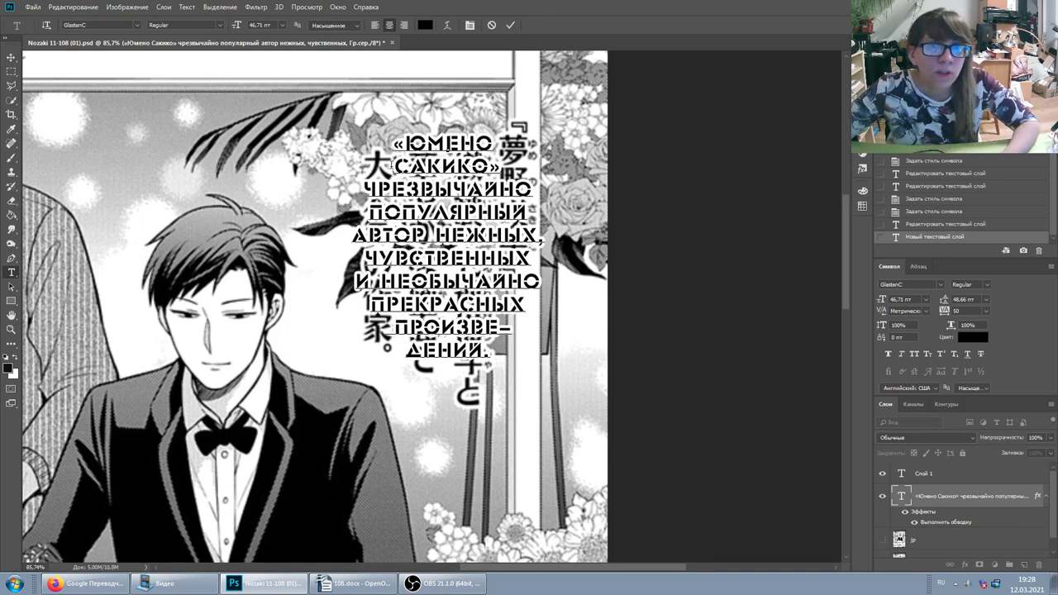
Commit the caption edit, drop the empty Слой 1 layer, and select the Фон layer.
click(396, 166)
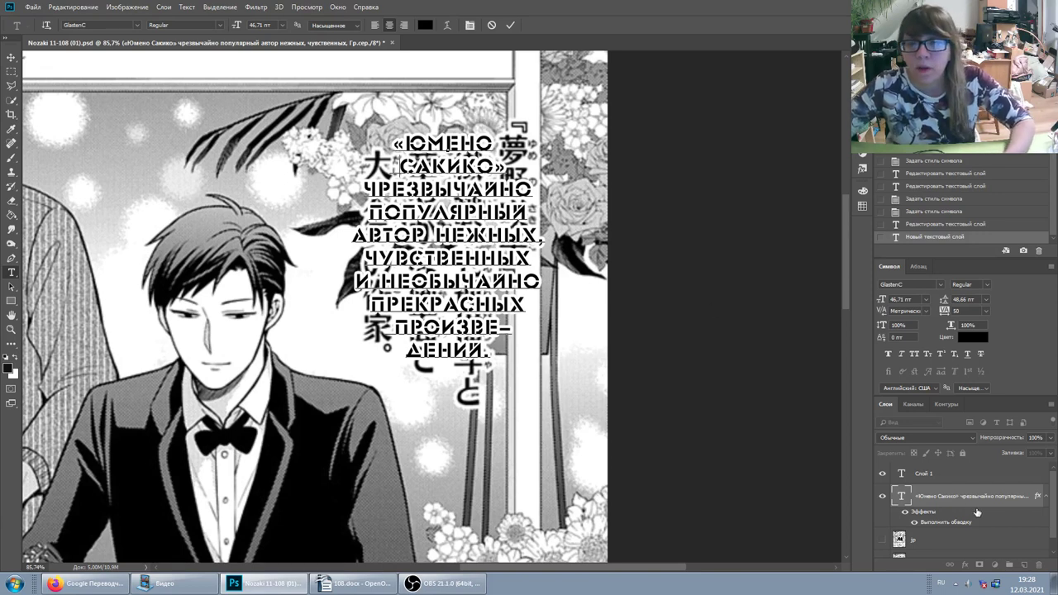
click(932, 495)
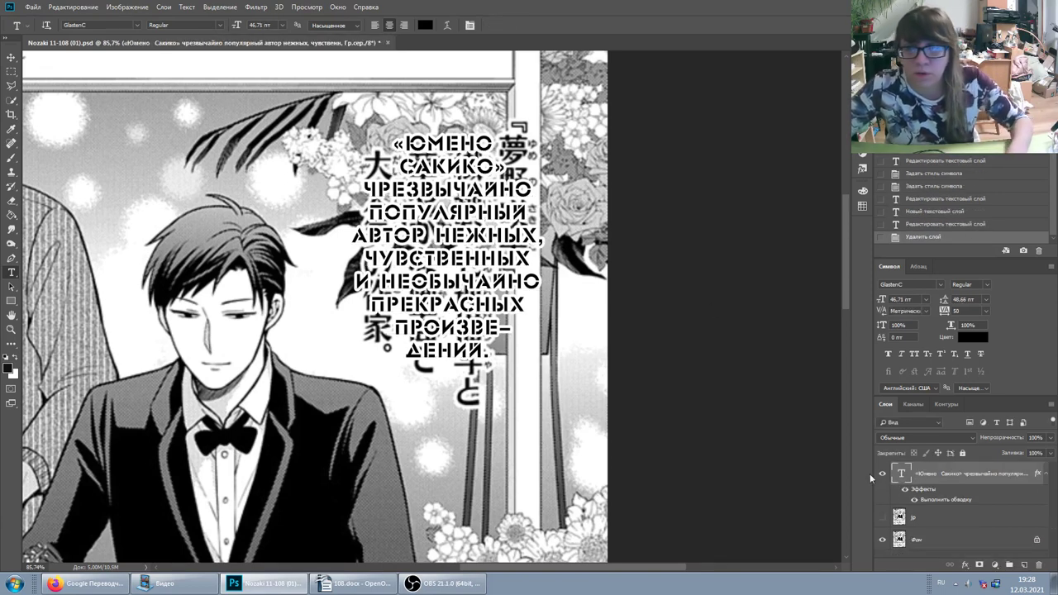
click(921, 533)
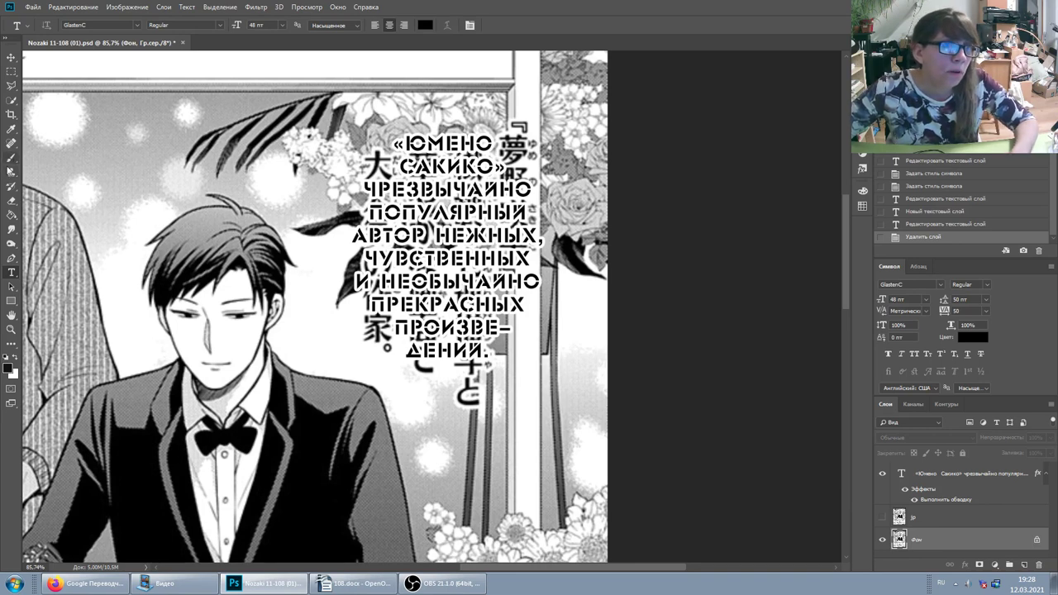
click(10, 173)
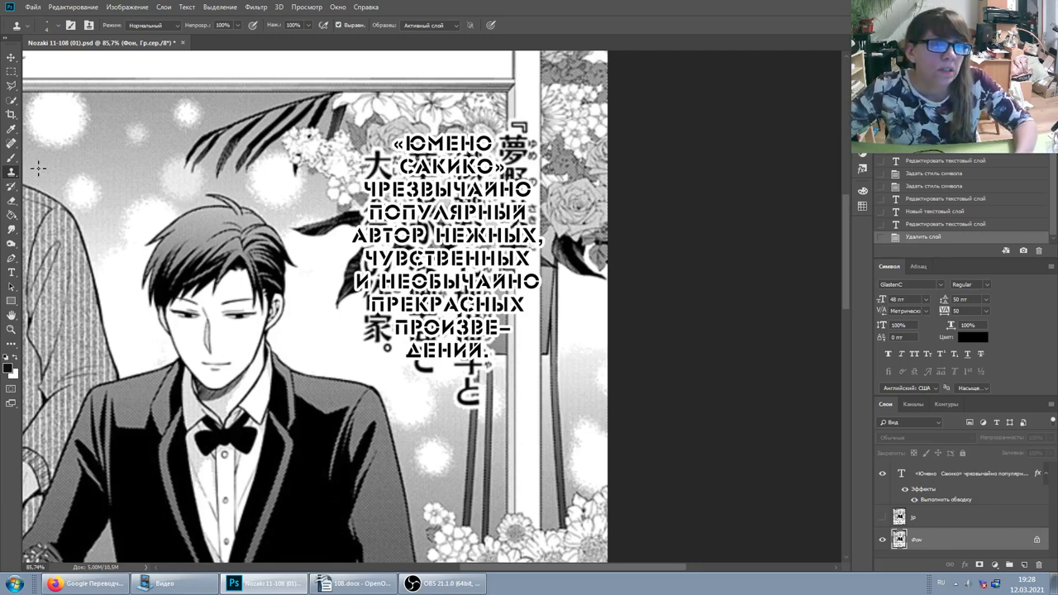
click(10, 143)
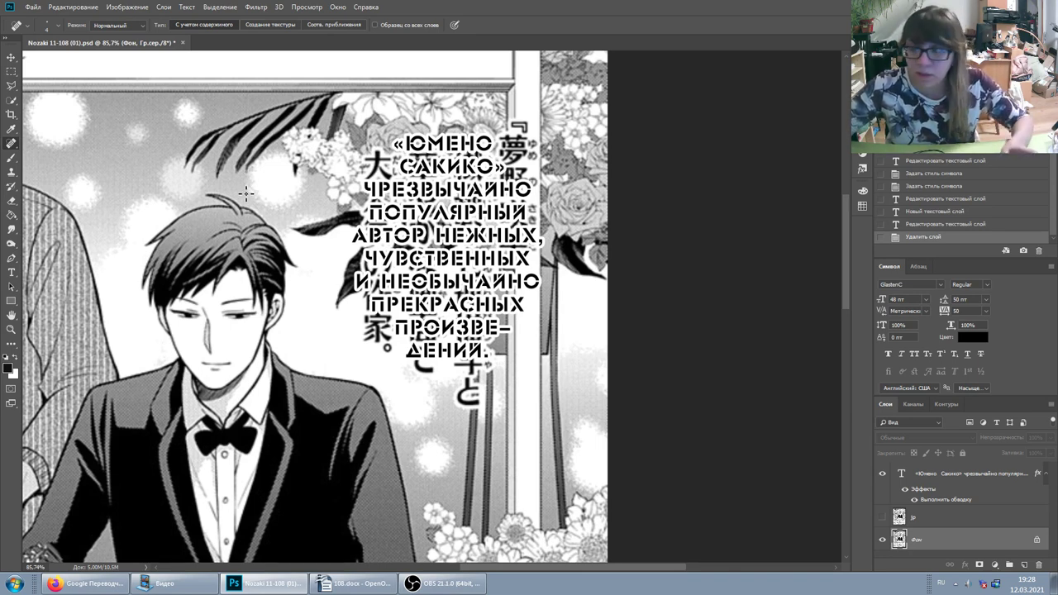
right_click(296, 171)
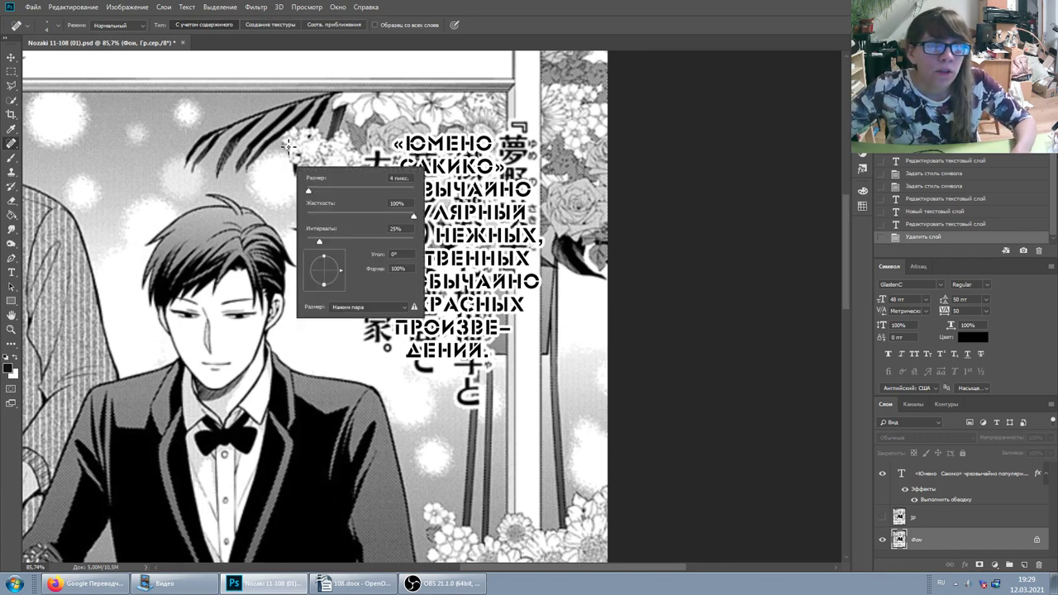
right_click(290, 138)
right_click(278, 167)
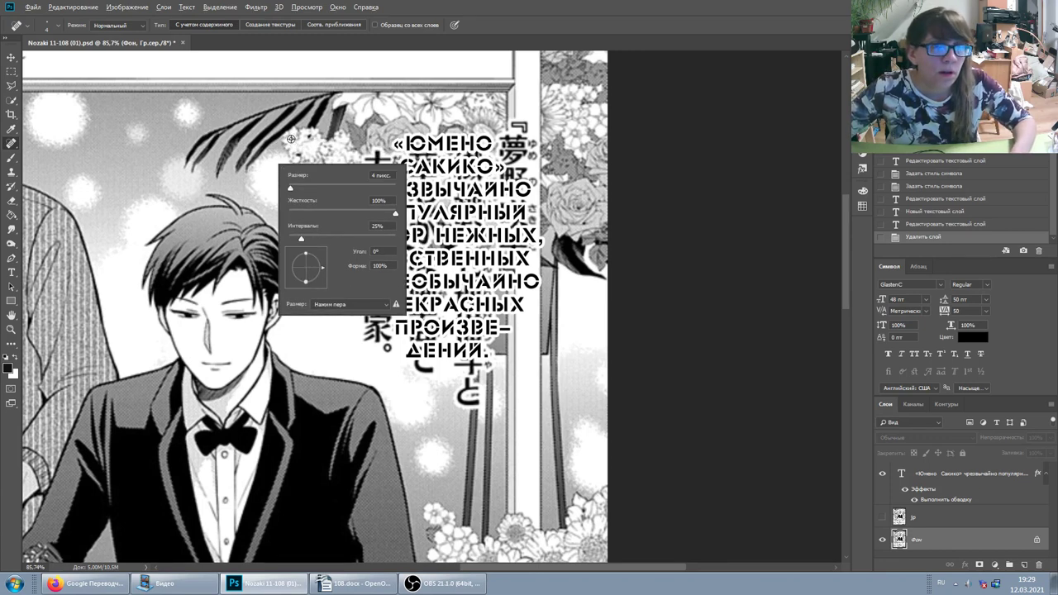
key(Escape)
mouse_move(331, 120)
mouse_down()
mouse_move(372, 145)
mouse_move(352, 145)
mouse_up()
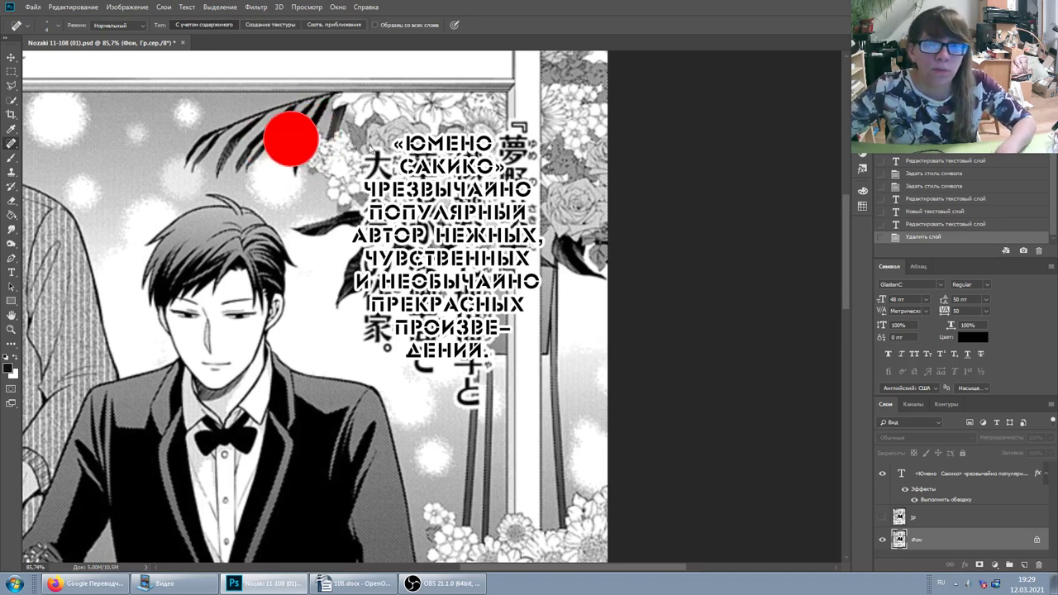
mouse_move(352, 145)
mouse_down()
mouse_move(288, 145)
mouse_move(315, 151)
mouse_move(282, 30)
mouse_move(288, 108)
mouse_up()
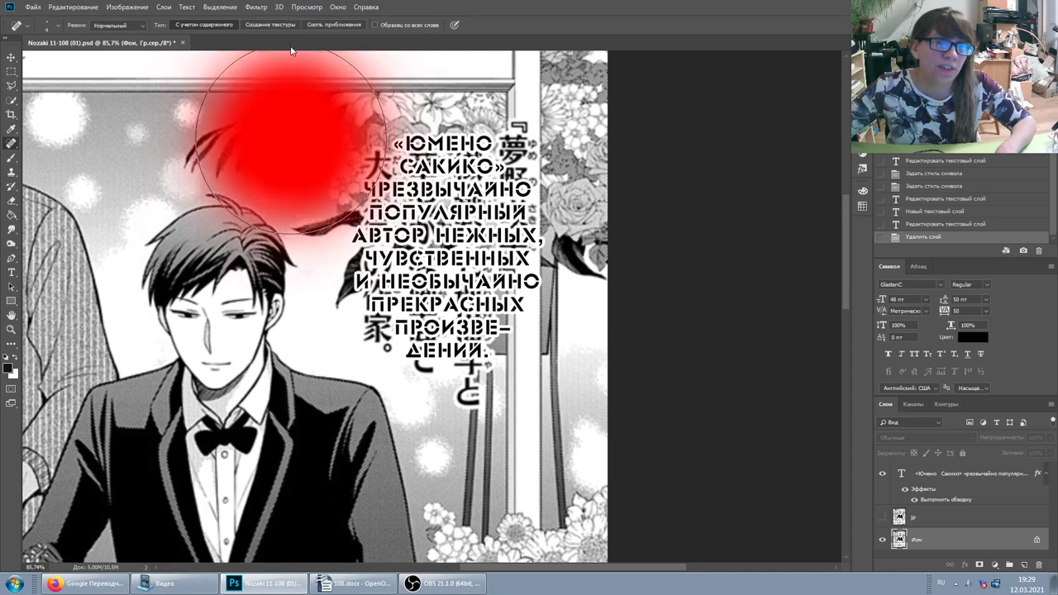
mouse_move(290, 108)
mouse_down()
mouse_move(355, 165)
mouse_move(281, 292)
mouse_up()
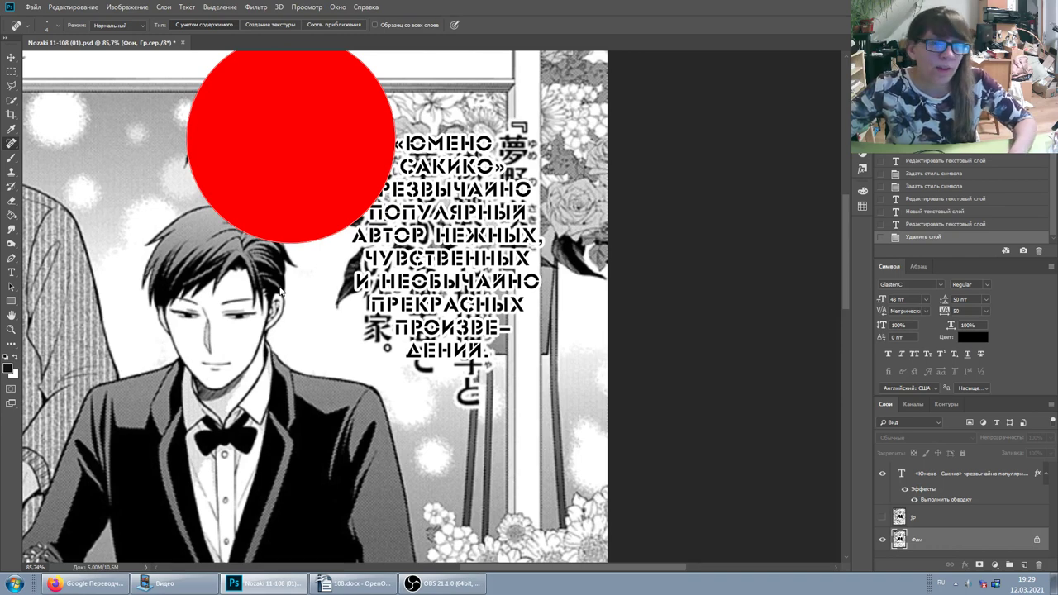
drag(281, 291, 286, 349)
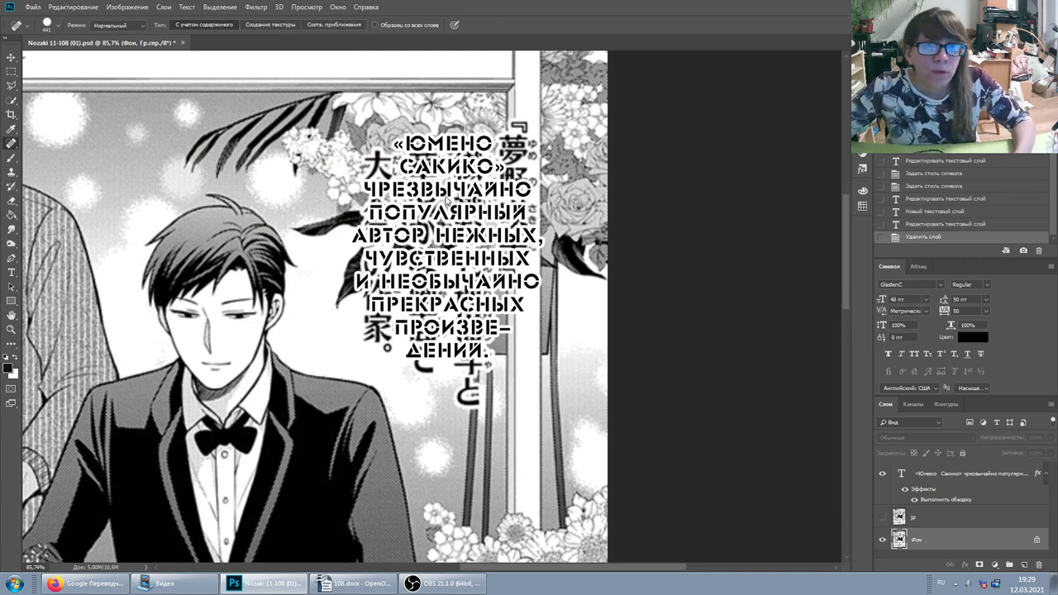
drag(447, 201, 376, 235)
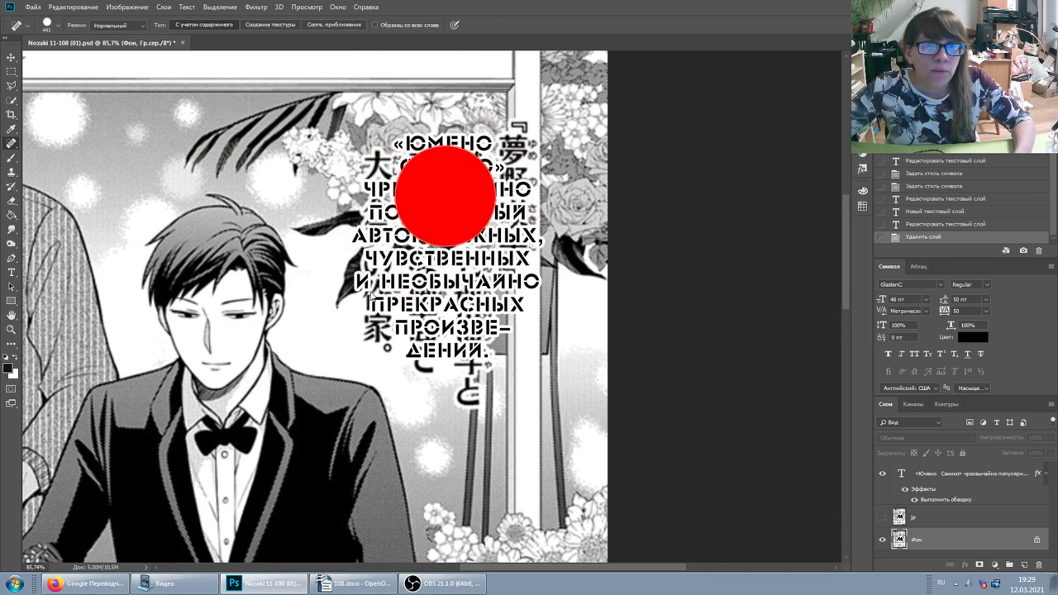
drag(369, 298, 340, 298)
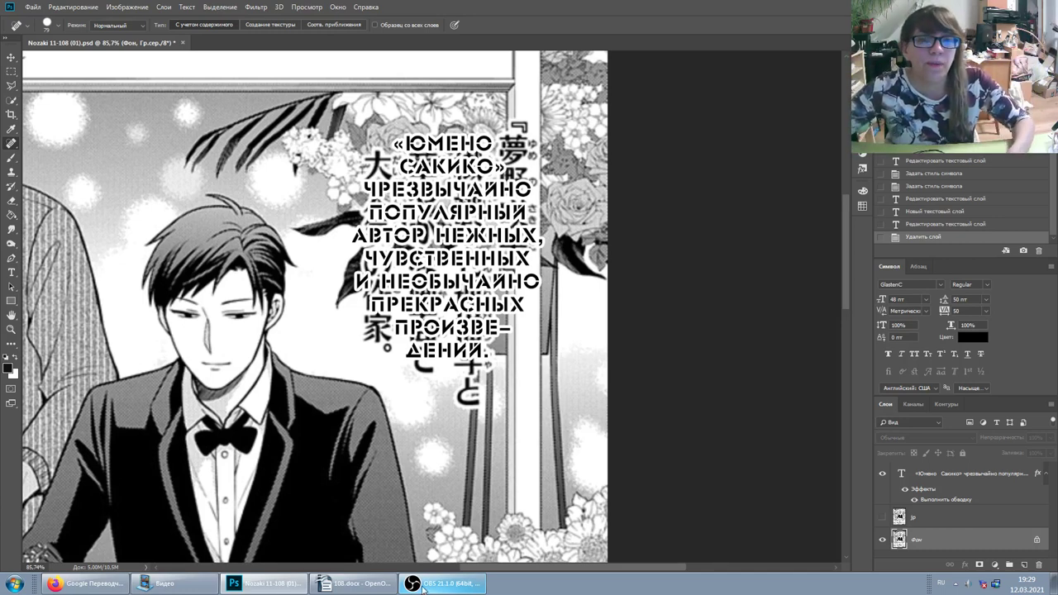
mouse_move(361, 167)
mouse_down()
mouse_move(394, 152)
mouse_move(387, 165)
mouse_move(412, 211)
mouse_up()
mouse_move(446, 162)
mouse_down()
mouse_move(393, 161)
mouse_move(392, 198)
mouse_up()
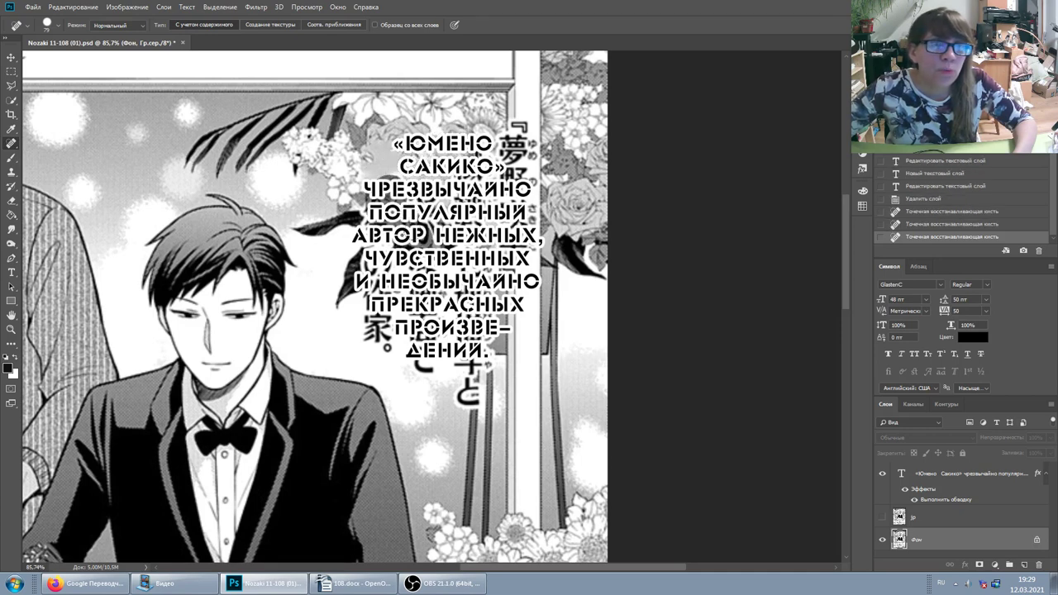
mouse_move(430, 227)
mouse_down()
mouse_move(422, 178)
mouse_move(488, 199)
mouse_move(447, 248)
mouse_up()
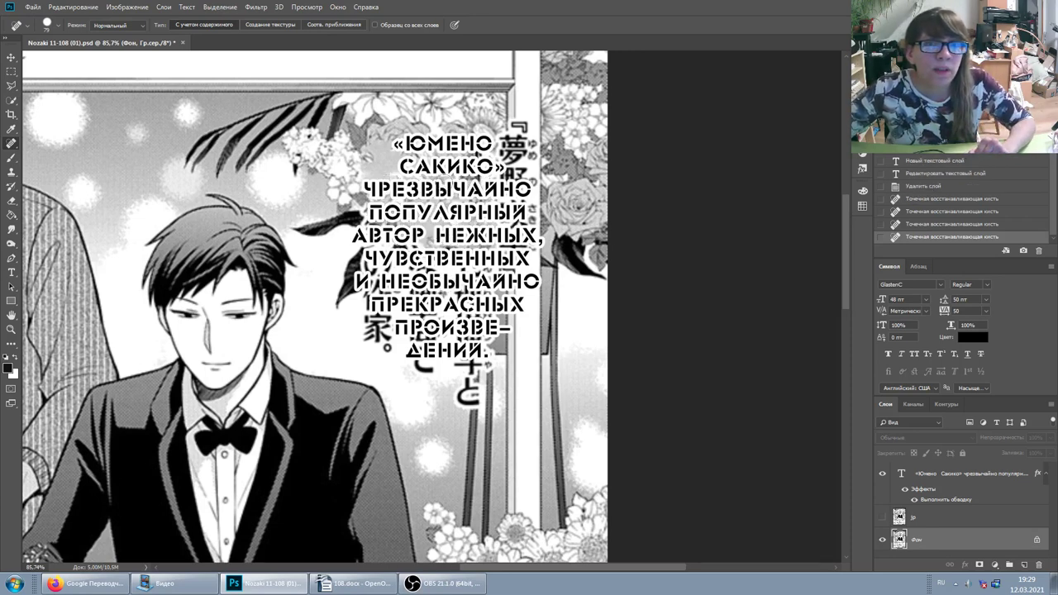
drag(450, 197, 492, 157)
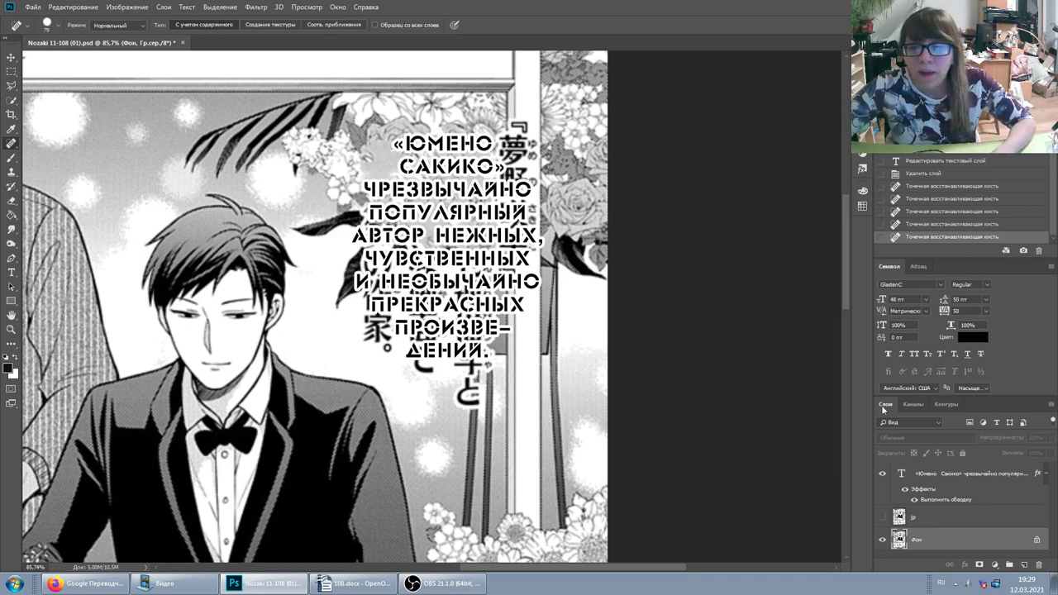
click(882, 474)
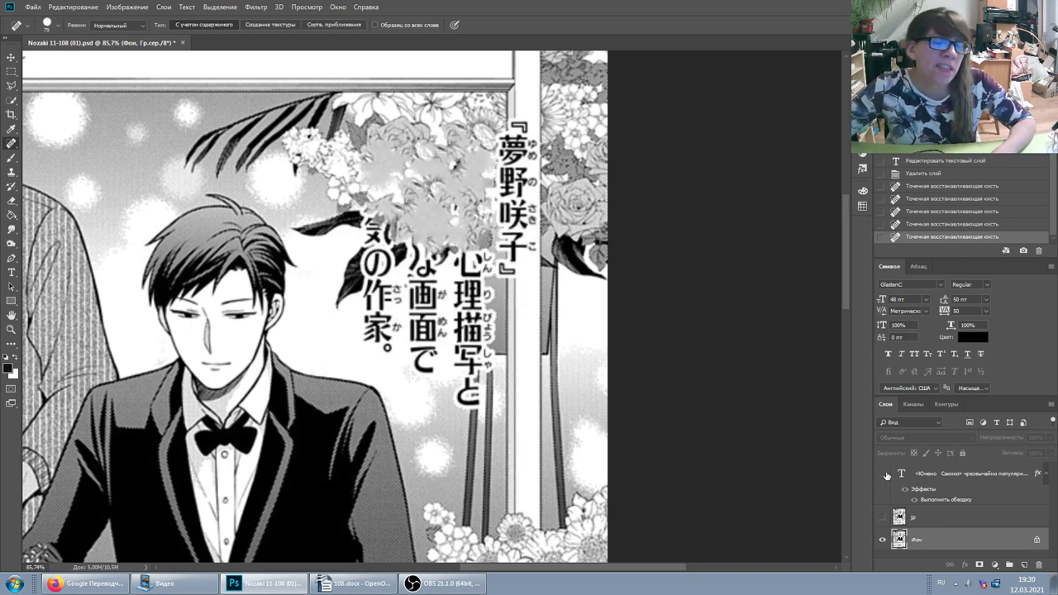
click(883, 475)
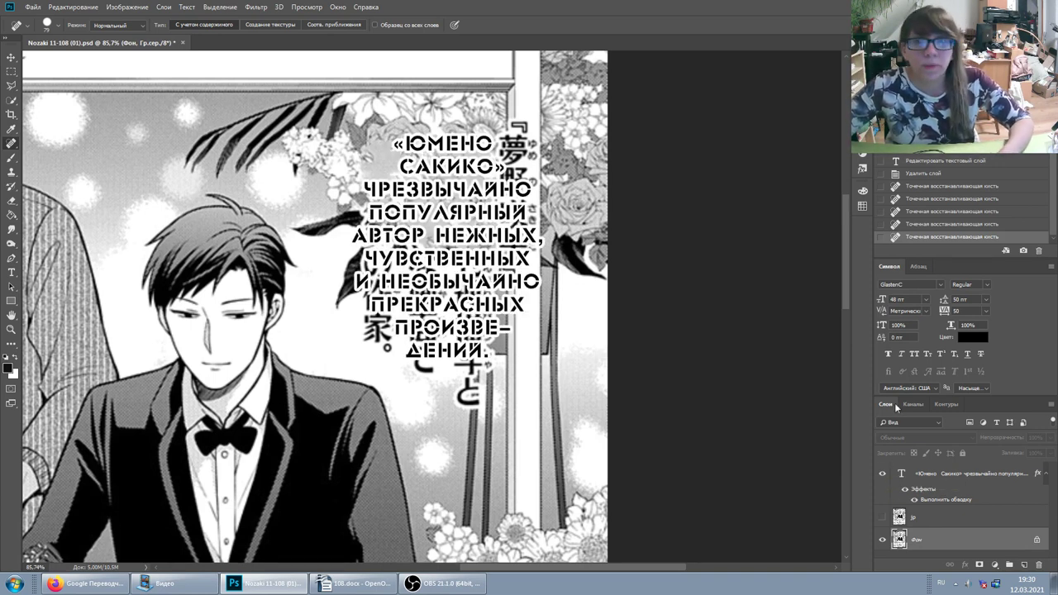
click(922, 173)
click(919, 537)
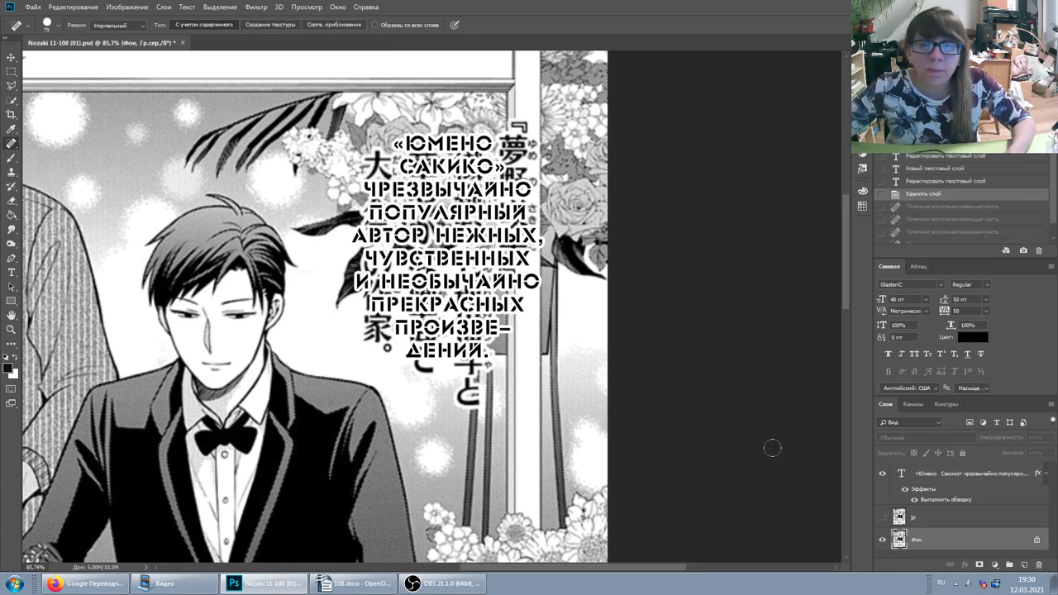
click(11, 174)
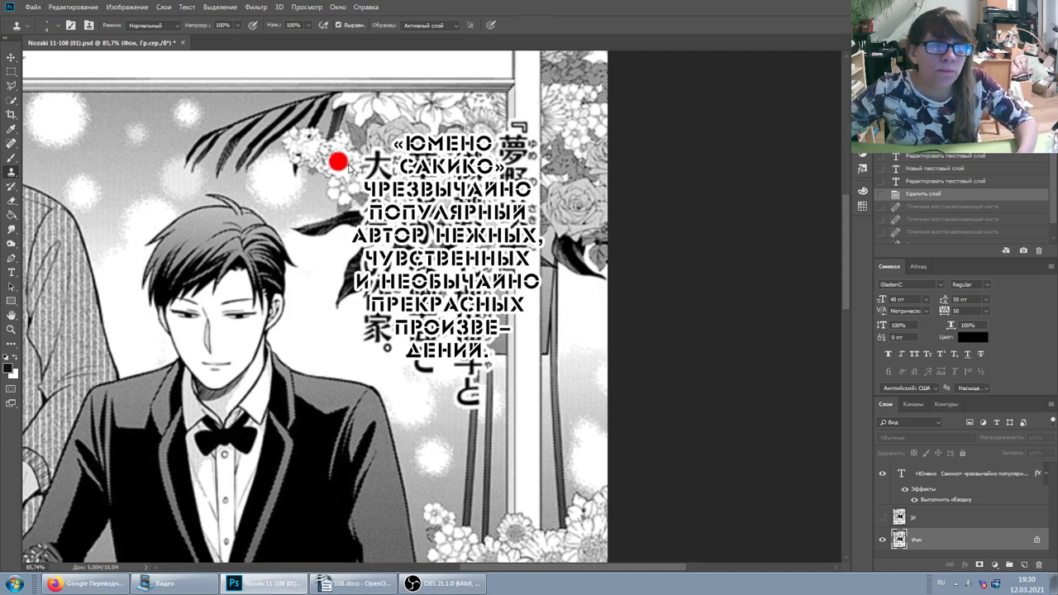
Zoom in on the kanji left of САКИКО and start cloning flower texture over it.
scroll(356, 173, up, 2)
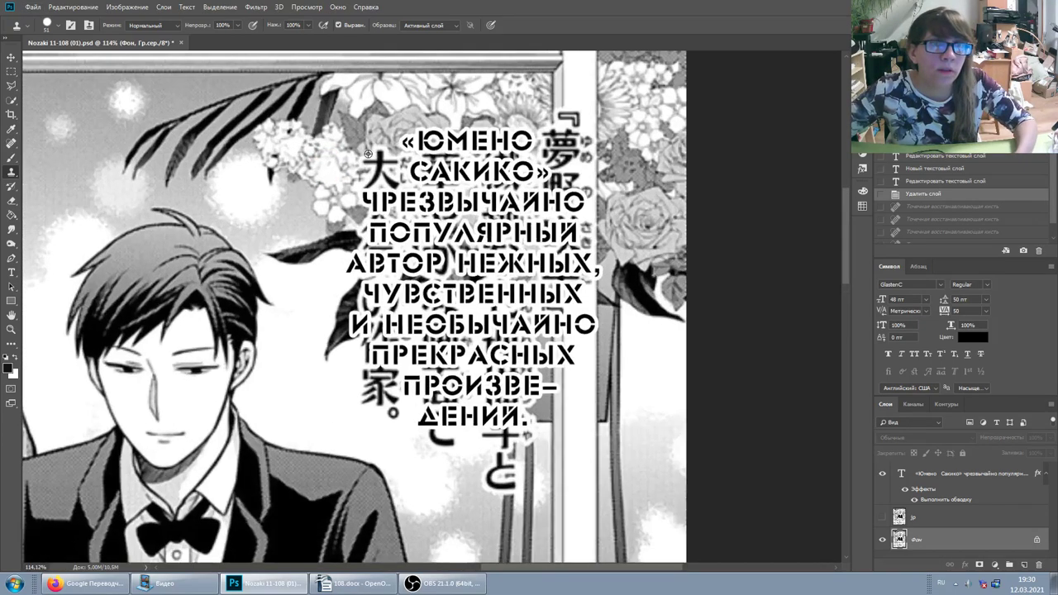
scroll(355, 166, up, 2)
scroll(354, 157, up, 2)
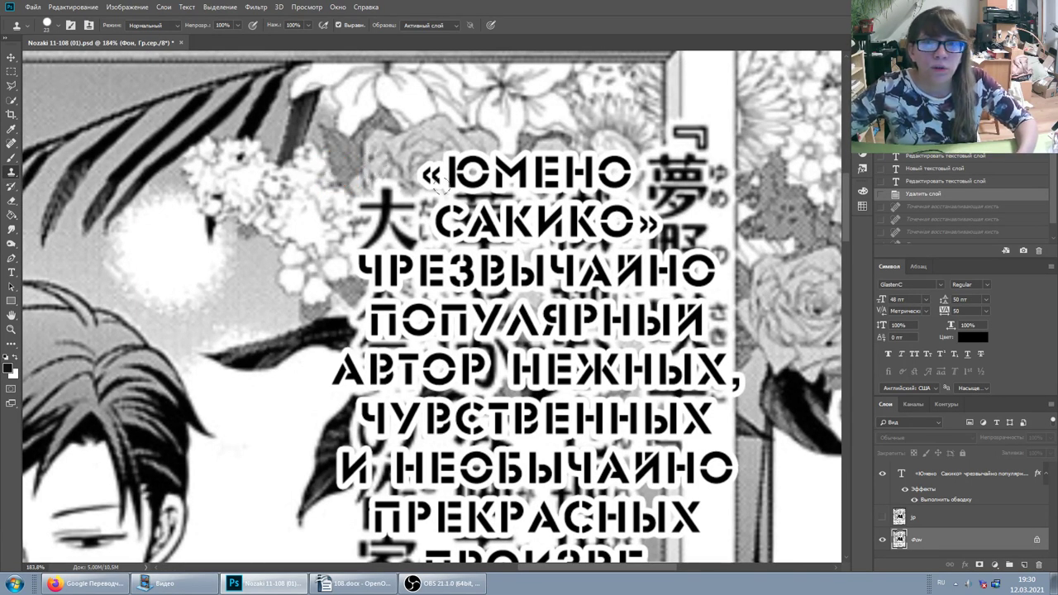
scroll(400, 169, right, 2)
scroll(358, 171, right, 3)
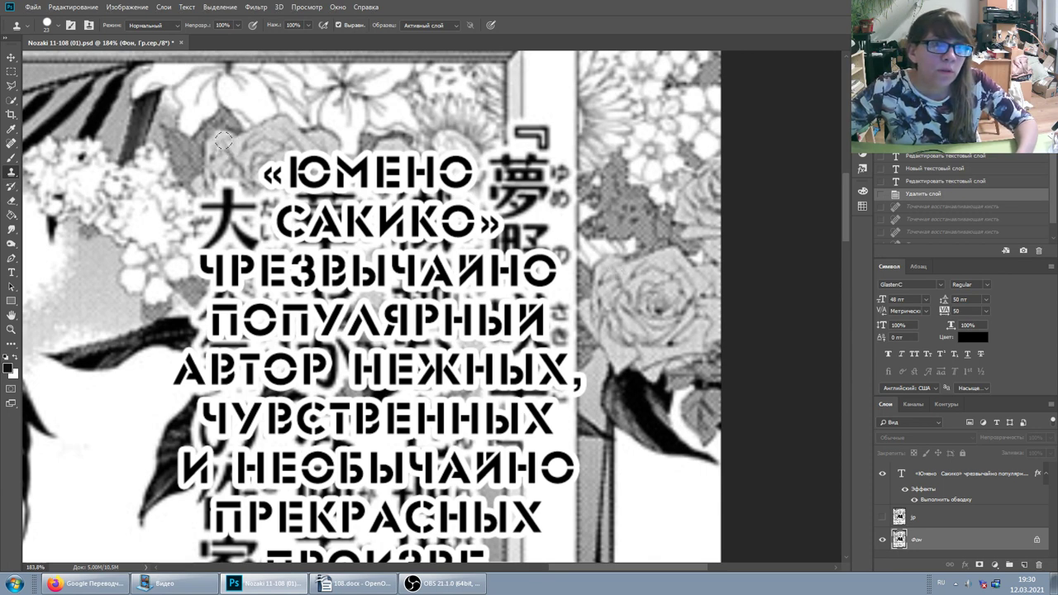
click(223, 141)
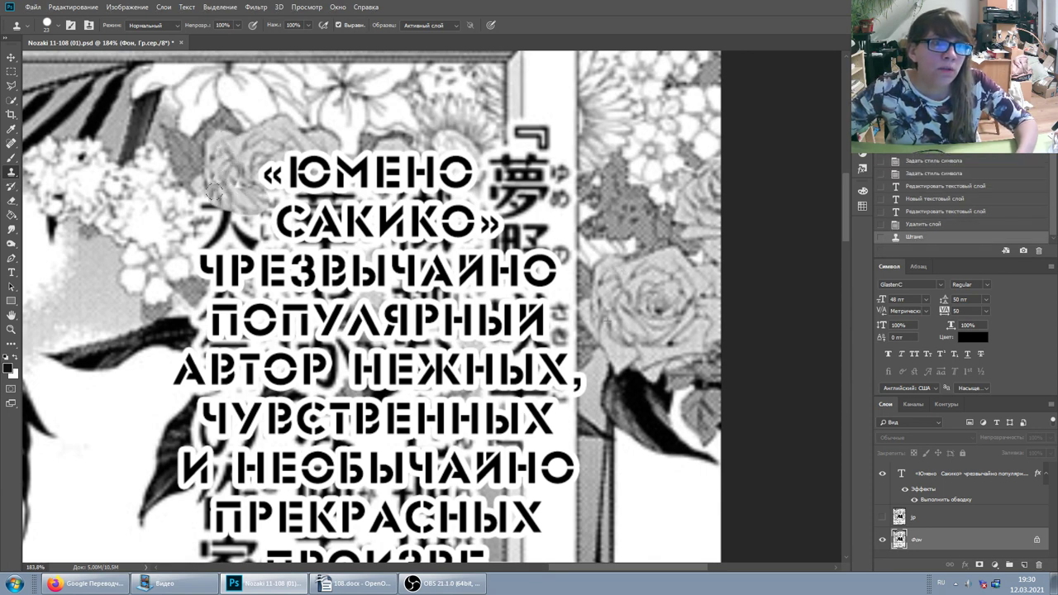
drag(199, 206, 232, 232)
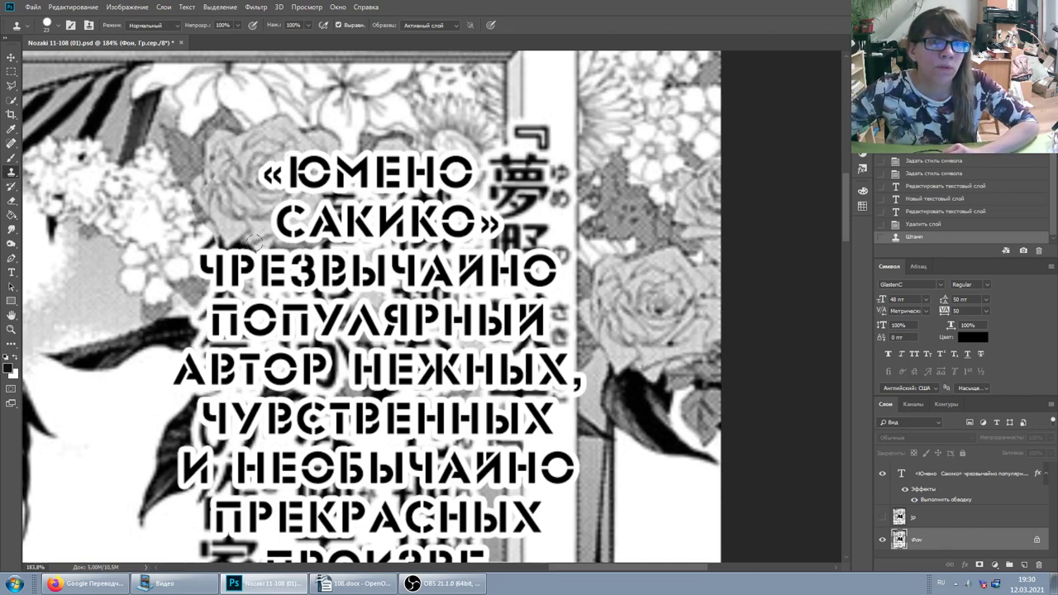
Stamp more flower texture over the remaining kanji strokes along the caption's left side.
drag(255, 242, 291, 259)
click(299, 252)
click(285, 244)
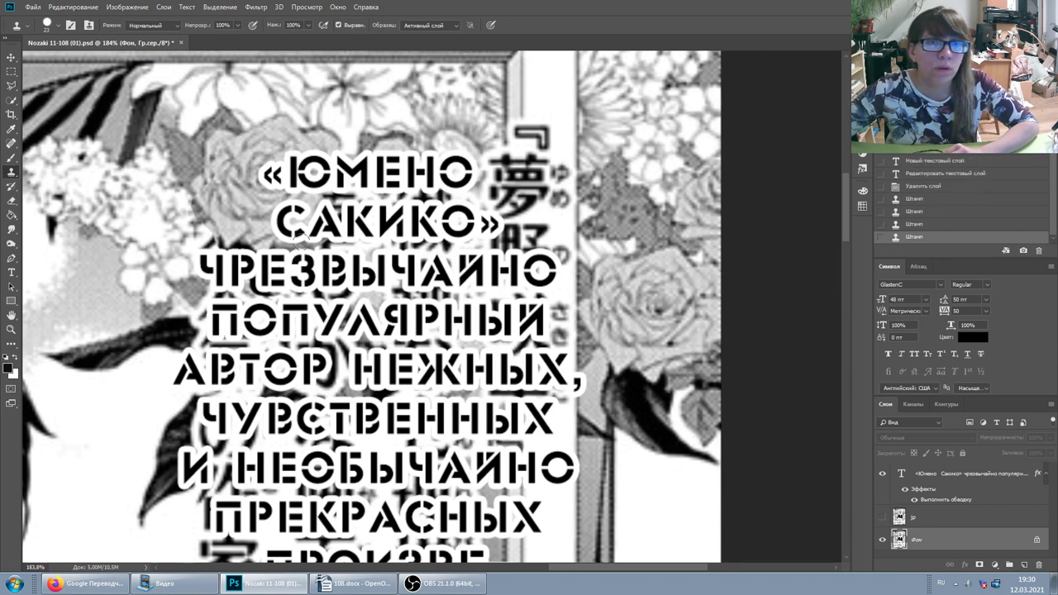
click(273, 234)
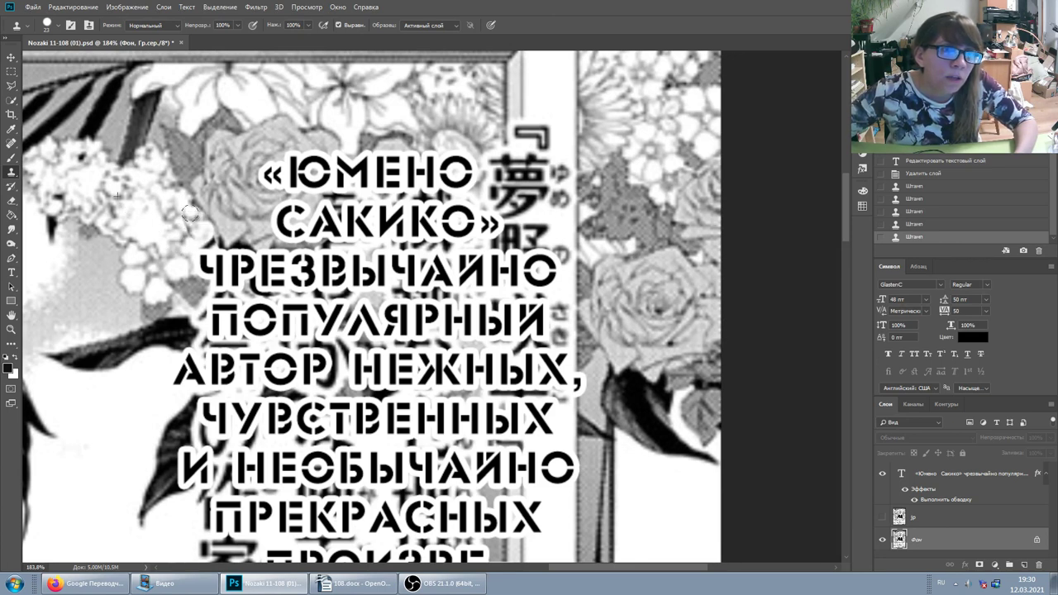
click(185, 208)
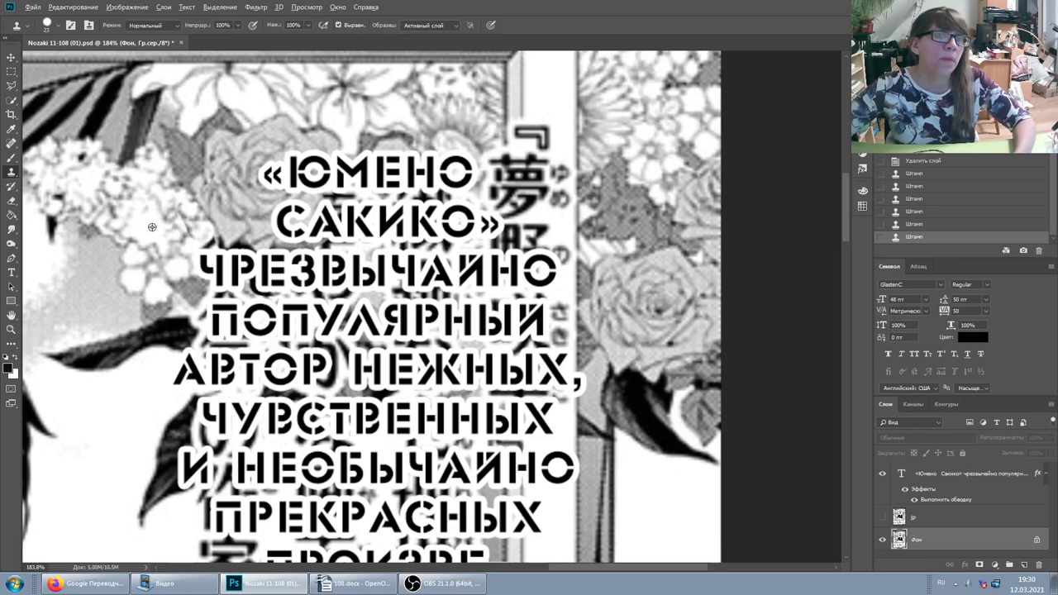
click(174, 255)
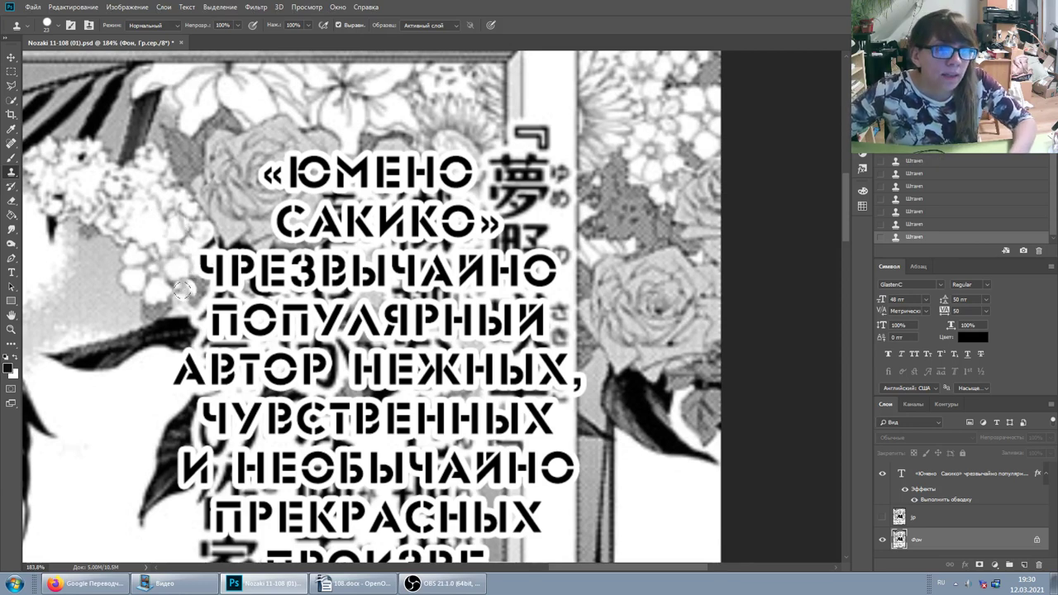
Step back through the History panel to revert the earlier clone strokes, restoring the 大 kanji.
click(901, 223)
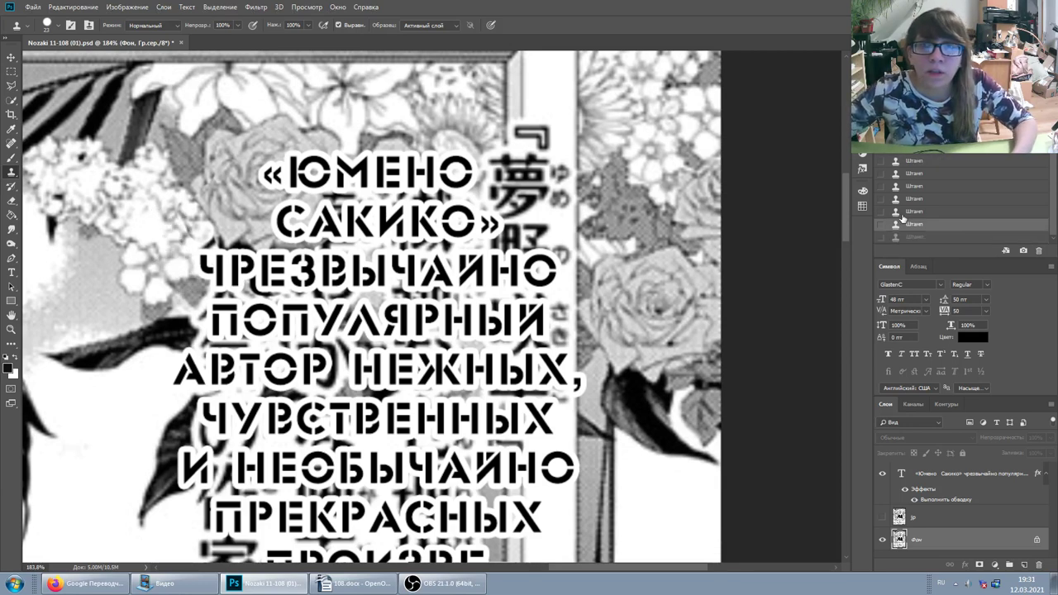
click(903, 211)
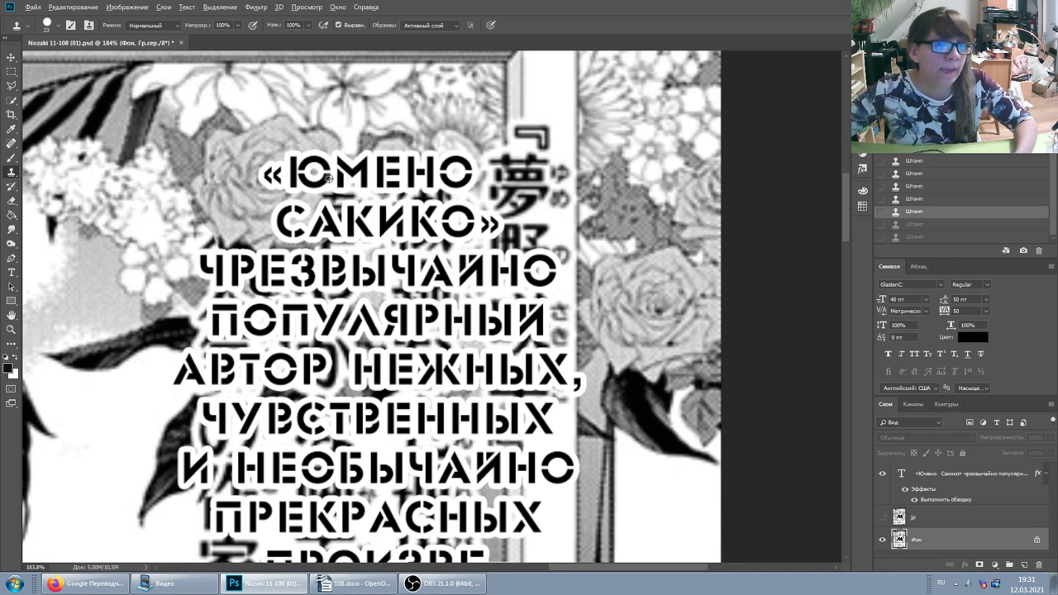
click(909, 198)
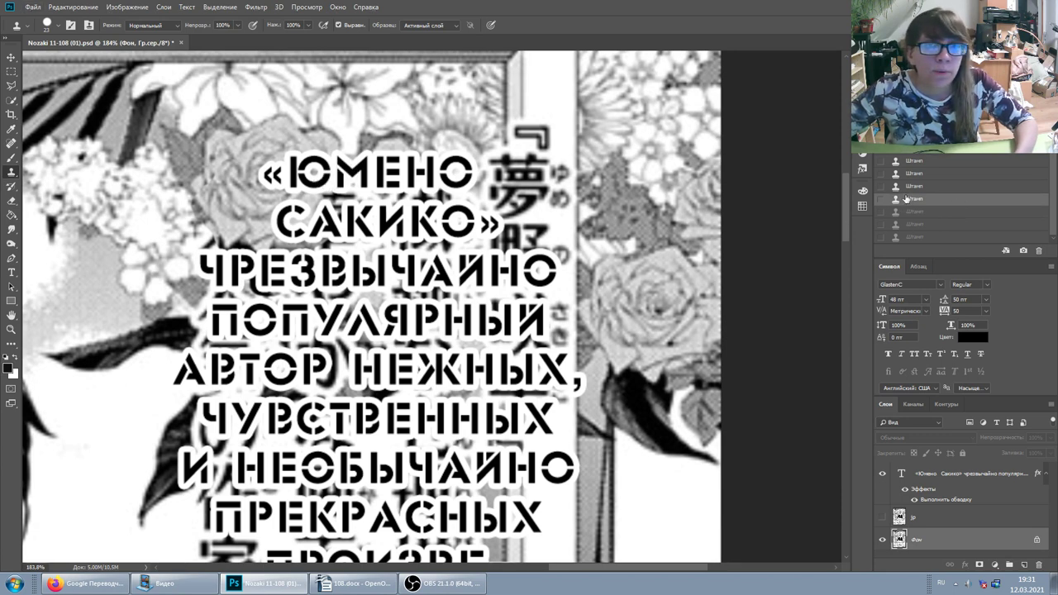
click(914, 187)
click(915, 174)
click(915, 160)
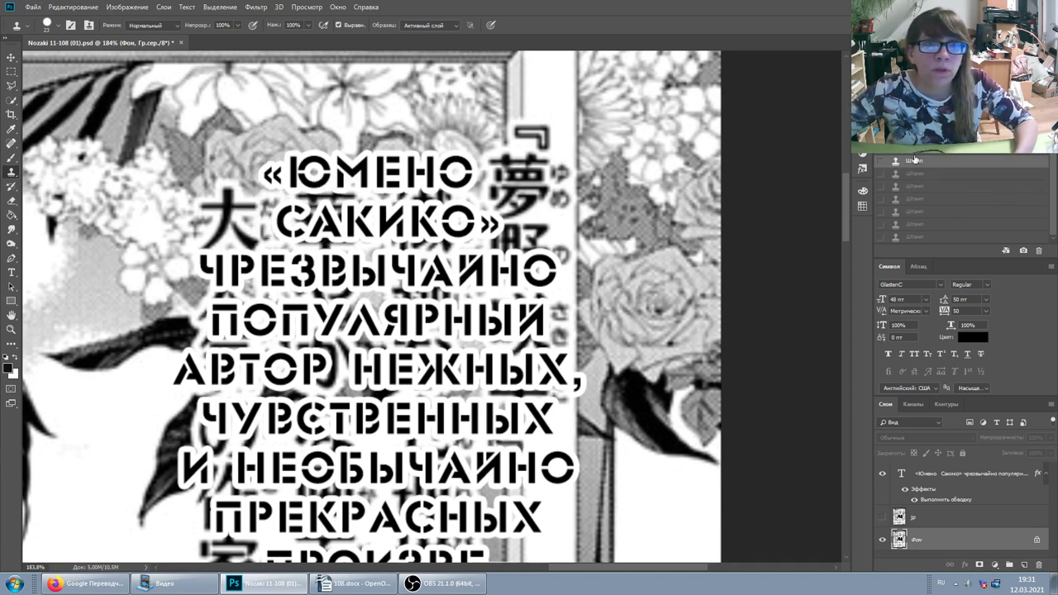
Paint cloned flower texture over the 大 kanji beside «САКИКО».
alt+click(339, 211)
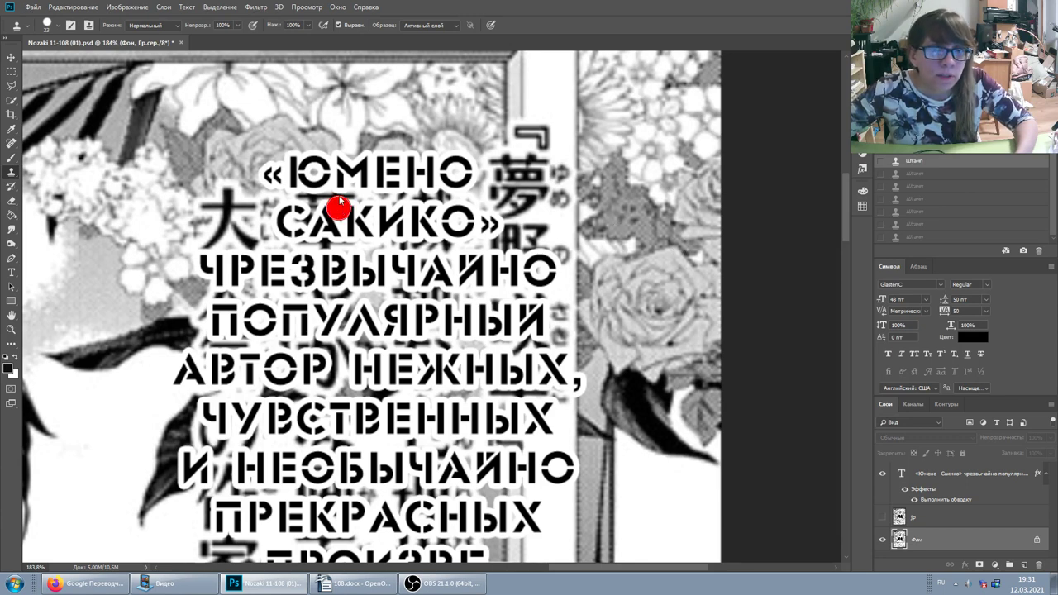
alt+click(334, 206)
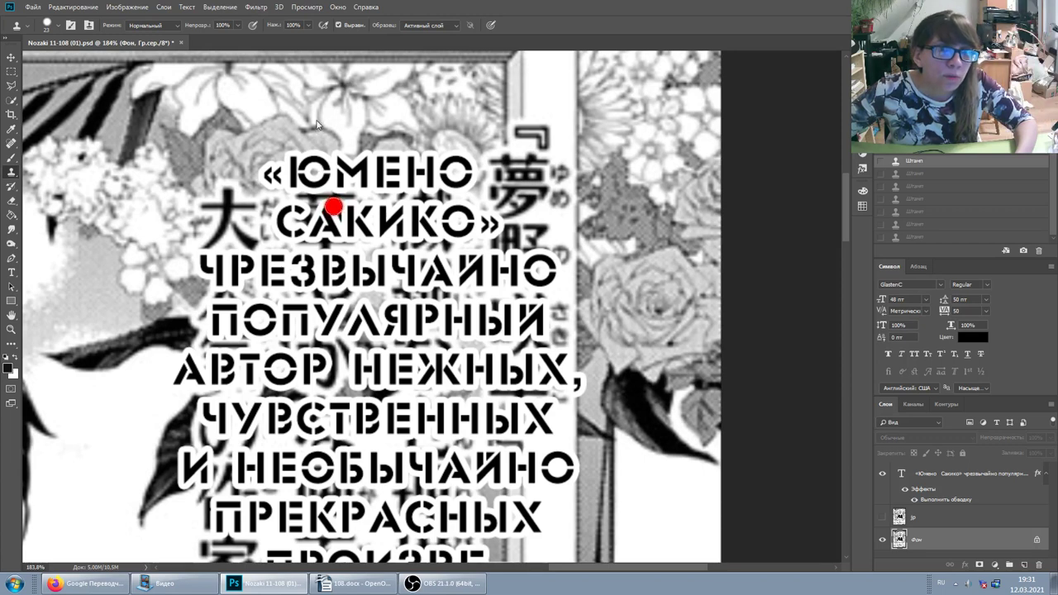
click(334, 206)
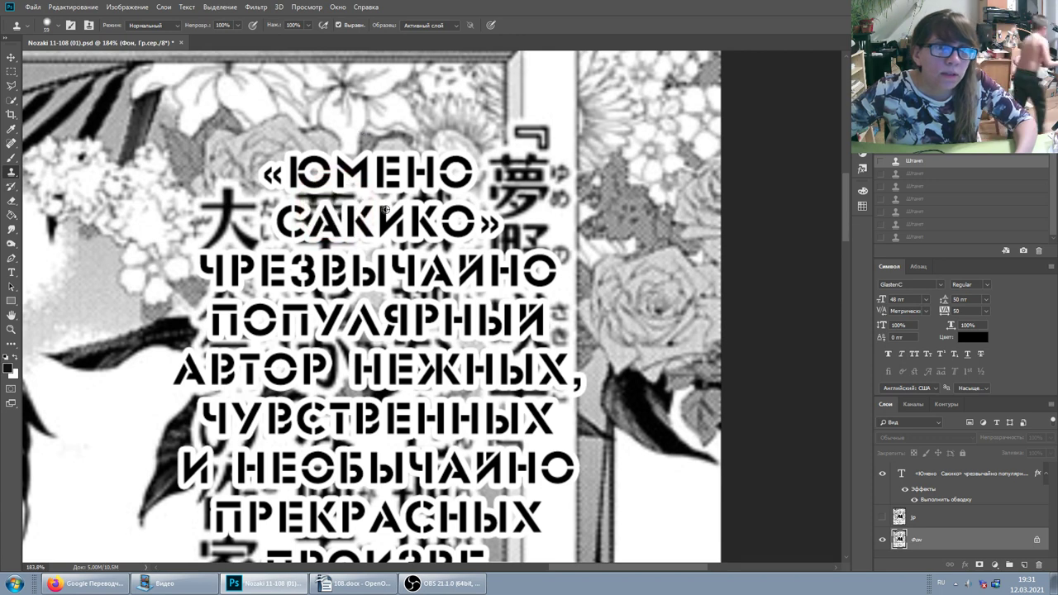
click(387, 219)
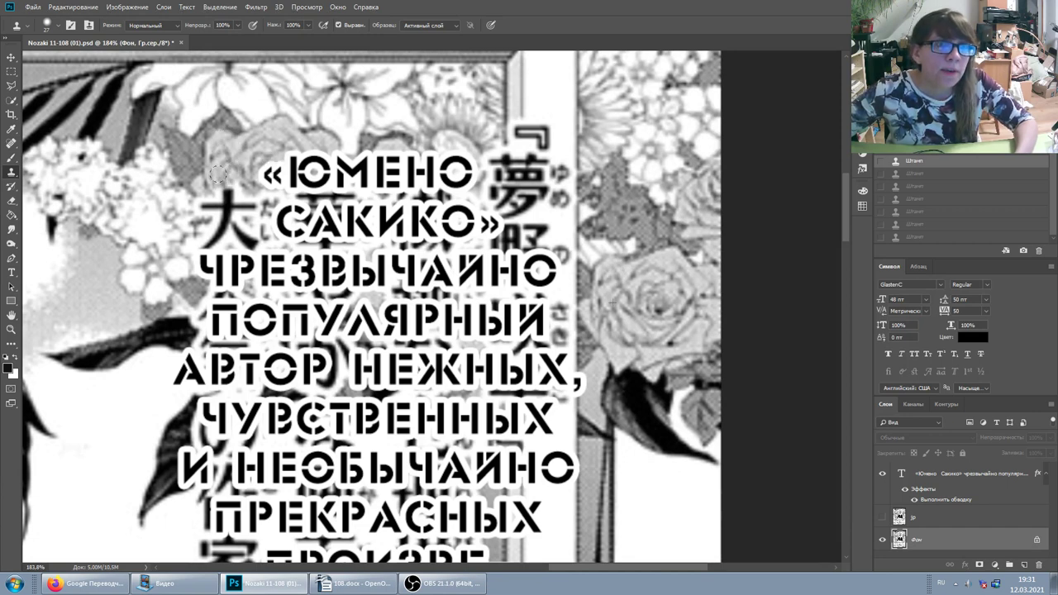
mouse_move(225, 178)
mouse_down()
mouse_move(215, 239)
mouse_move(258, 198)
mouse_move(328, 187)
mouse_up()
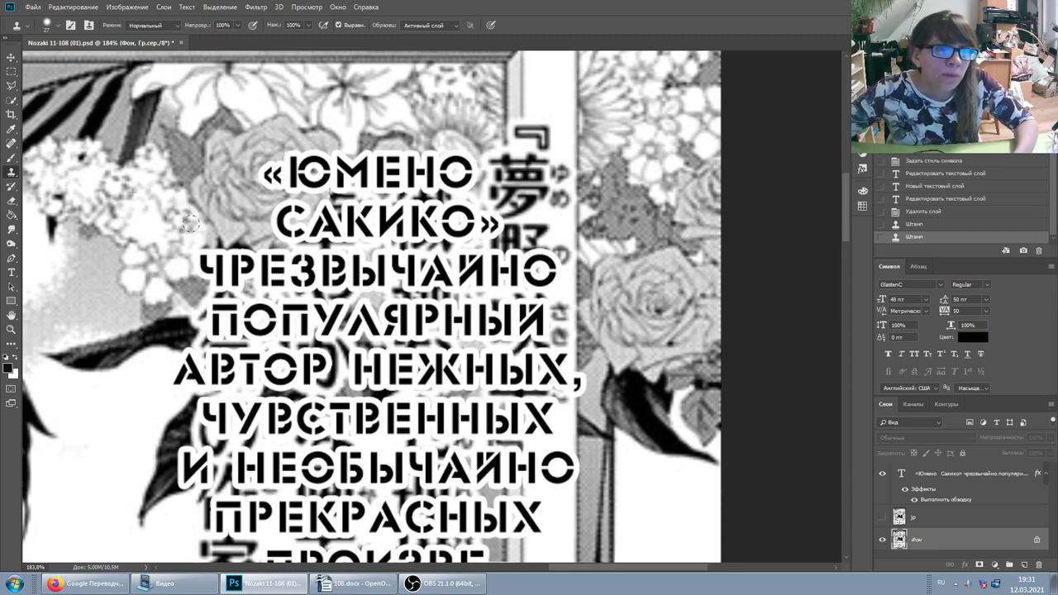
Clone flowers over the marks beside ЧРЕЗВЫЧАЙНО and behind the «ЮМЕНО» line.
click(200, 236)
click(206, 243)
click(211, 248)
click(203, 261)
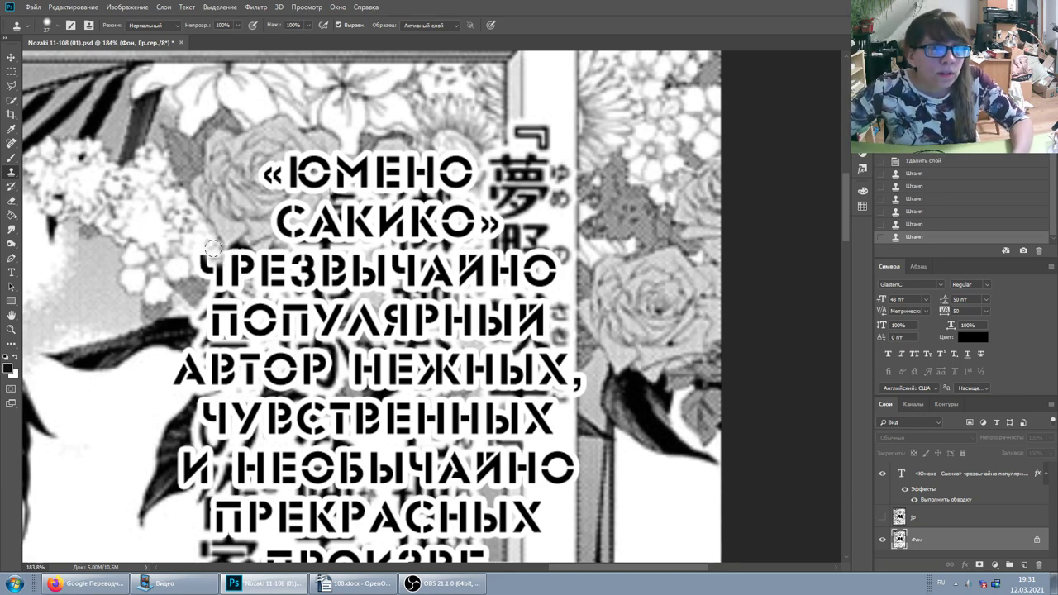
click(213, 248)
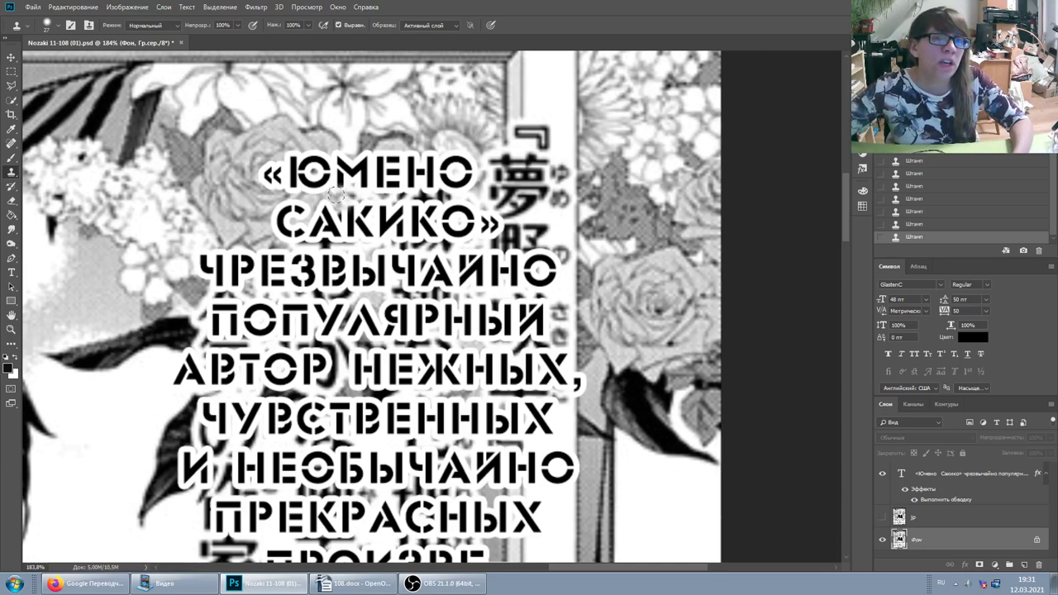
drag(336, 194, 353, 192)
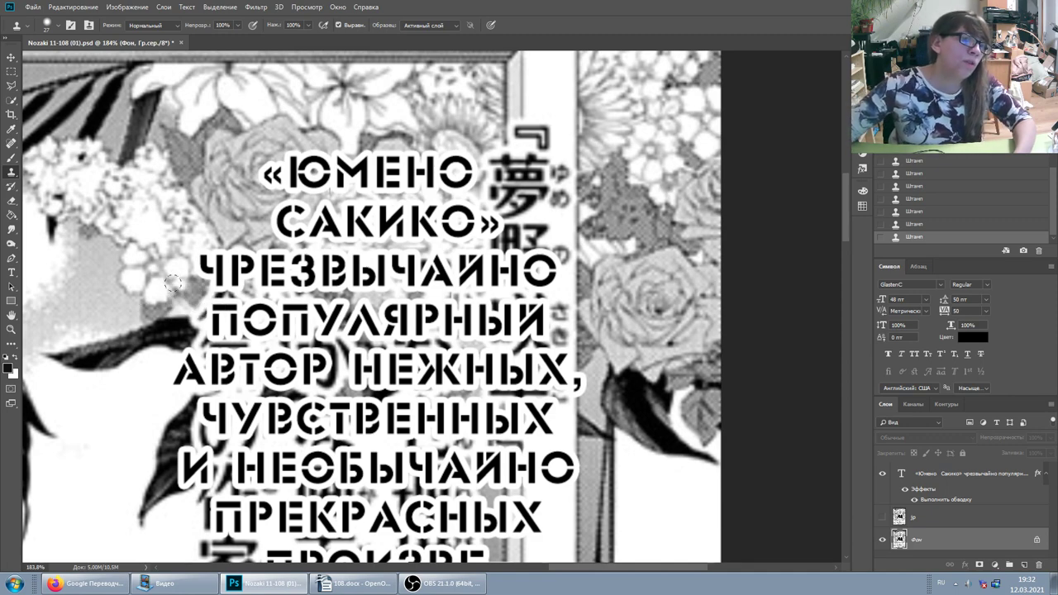
Sample the flowers and clone dark leaf texture along the leaf edge left of ПОПУЛЯРНЫЙ and АВТОР НЕЖНЫХ.
scroll(165, 296, up, 3)
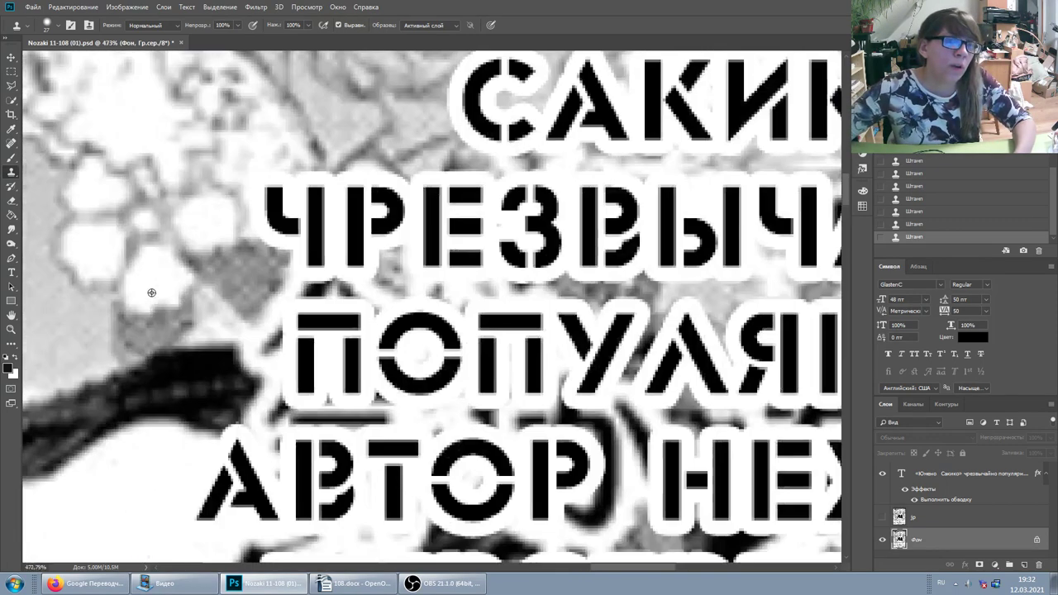
scroll(165, 295, up, 2)
scroll(206, 289, down, 3)
scroll(229, 279, down, 3)
scroll(228, 279, up, 2)
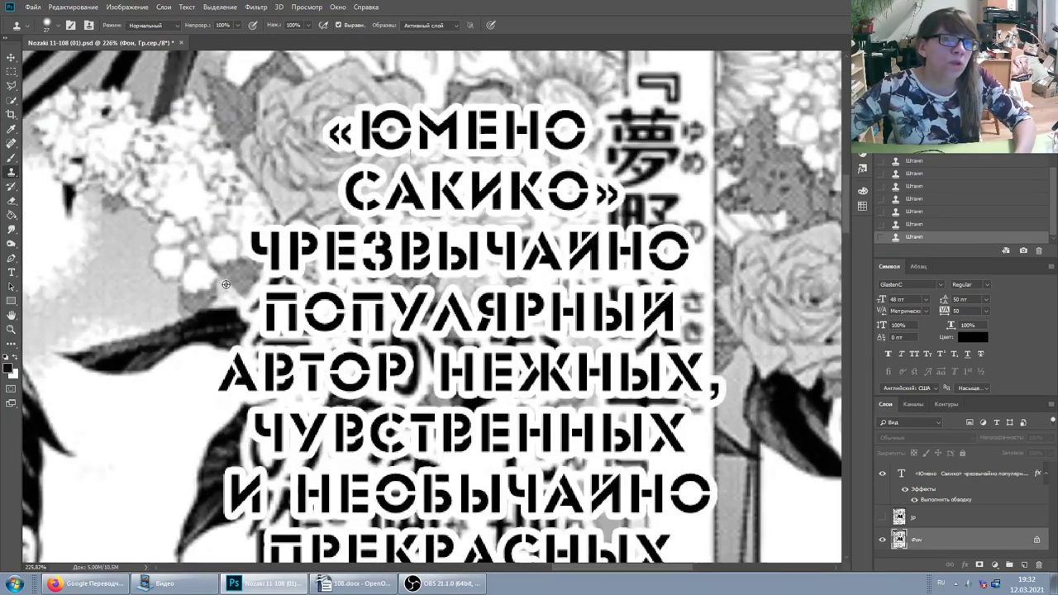
alt+click(235, 280)
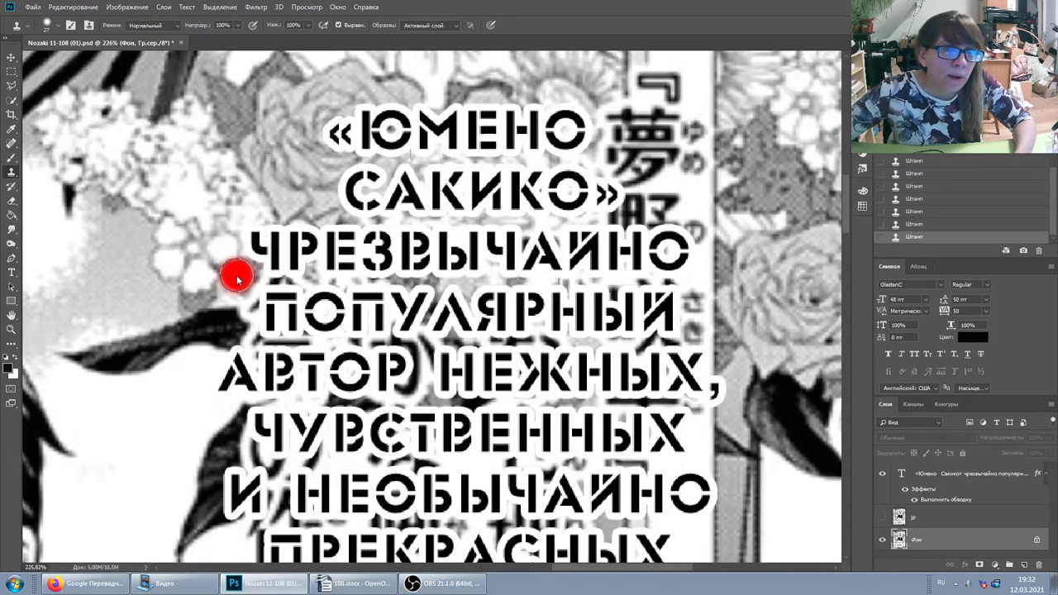
alt+click(238, 276)
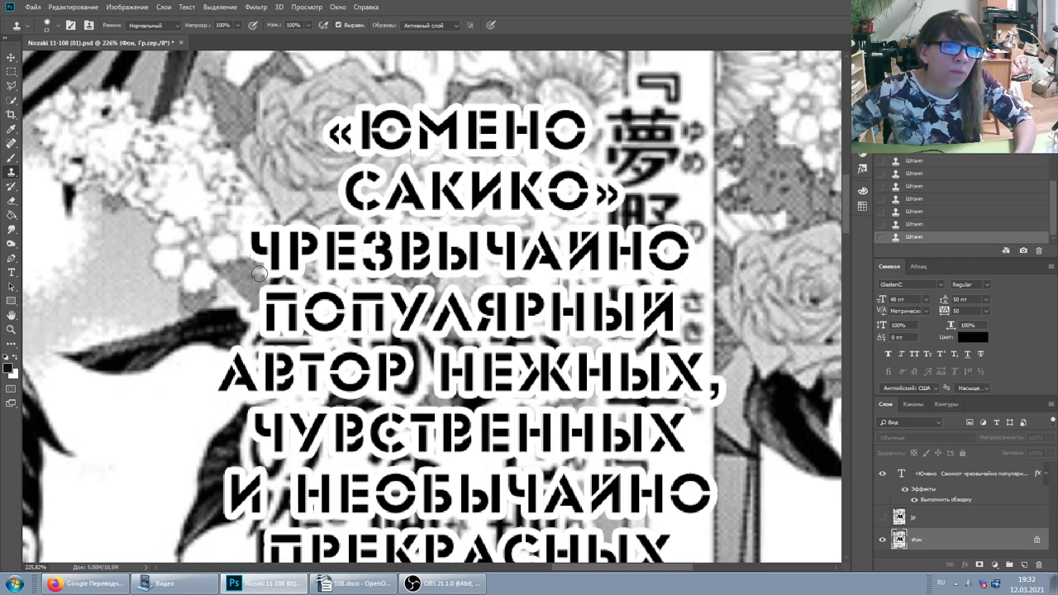
drag(258, 274, 252, 284)
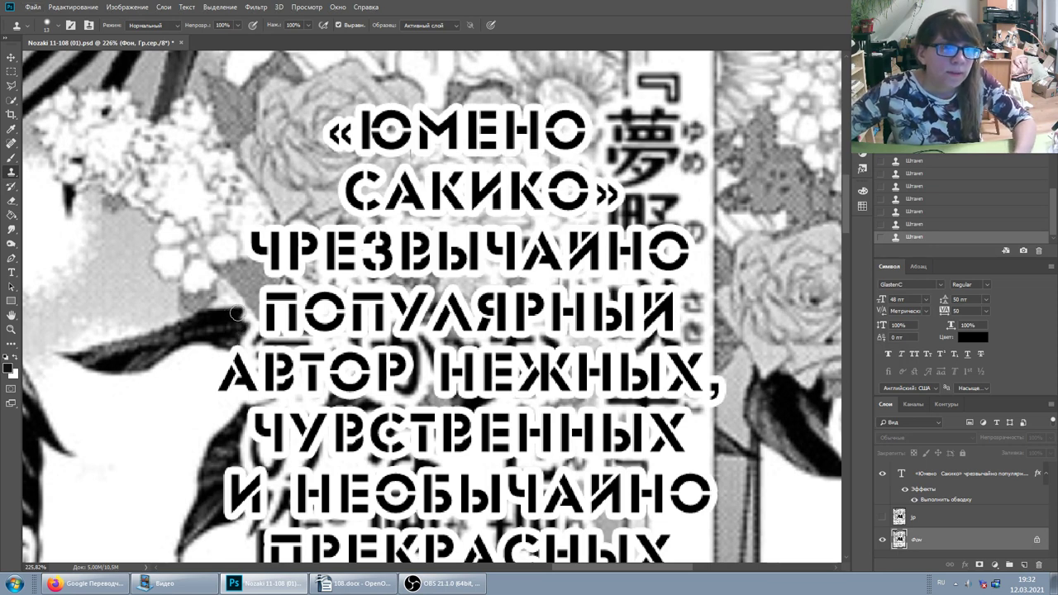
mouse_move(247, 321)
mouse_down()
mouse_move(254, 333)
mouse_move(239, 315)
mouse_up()
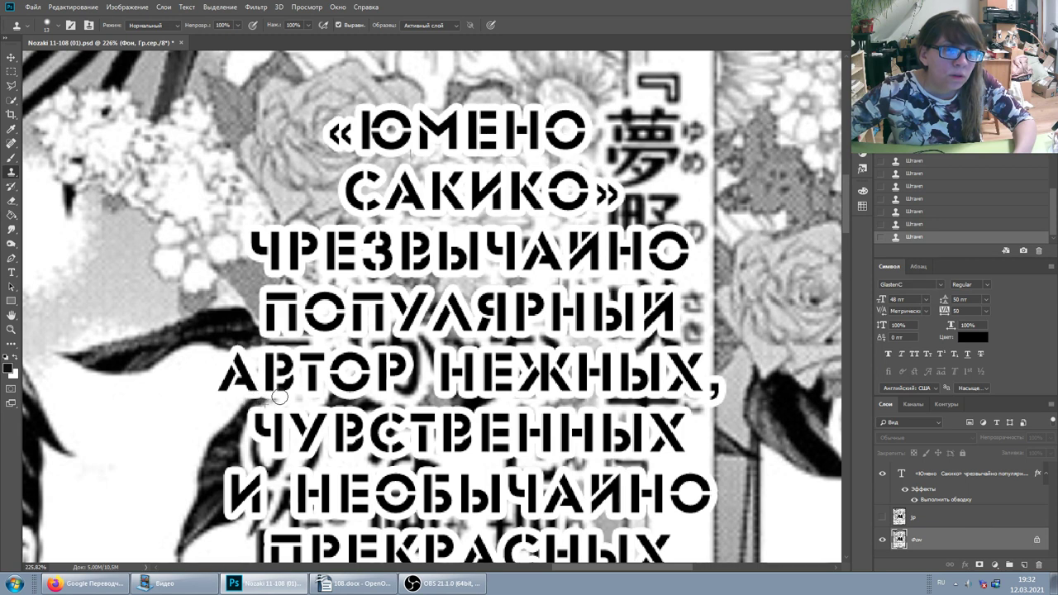
scroll(496, 371, down, 2)
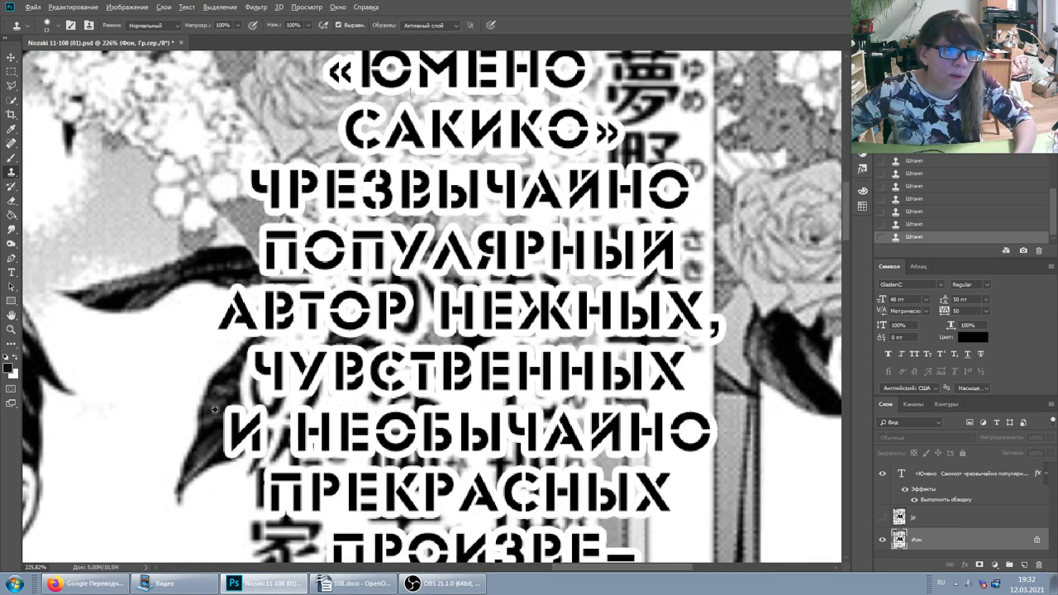
drag(240, 404, 253, 393)
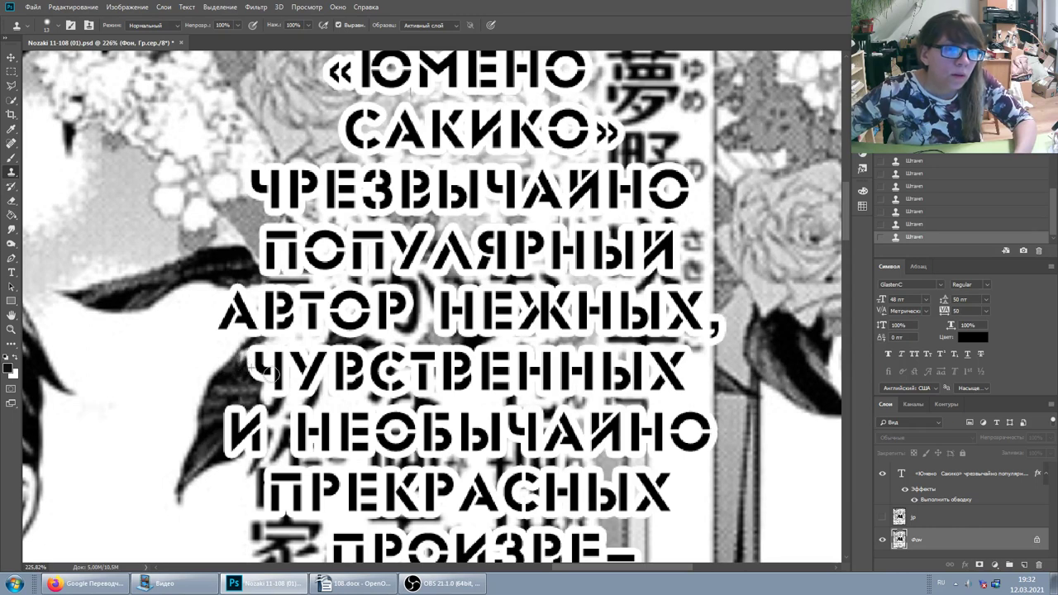
Smudge the cloned leaf patch left of ЧУВСТВЕННЫХ to blend it into its surroundings.
key(r)
click(245, 362)
click(247, 357)
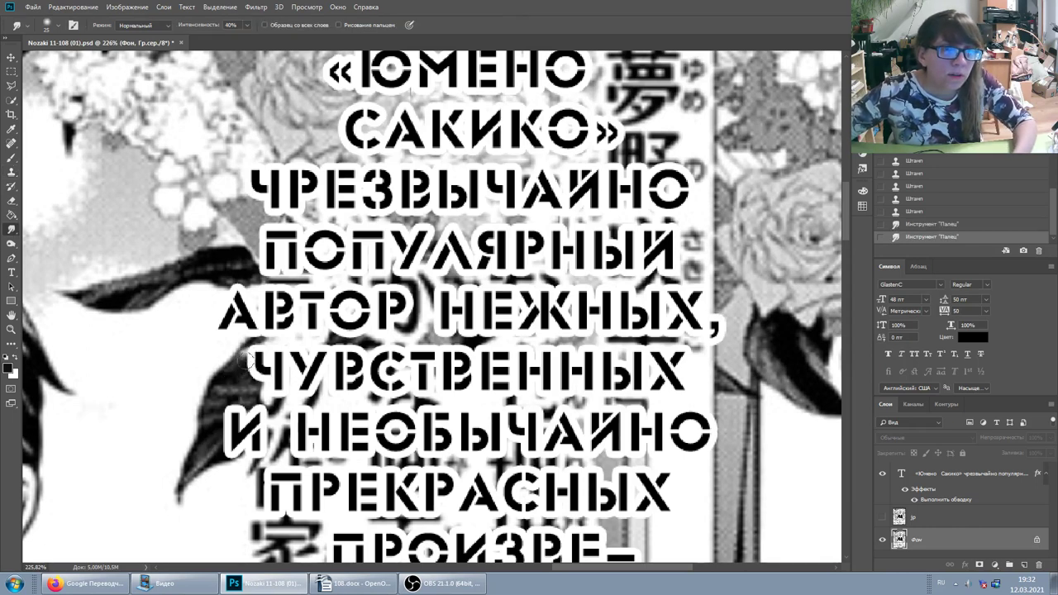
click(244, 358)
click(241, 360)
click(238, 362)
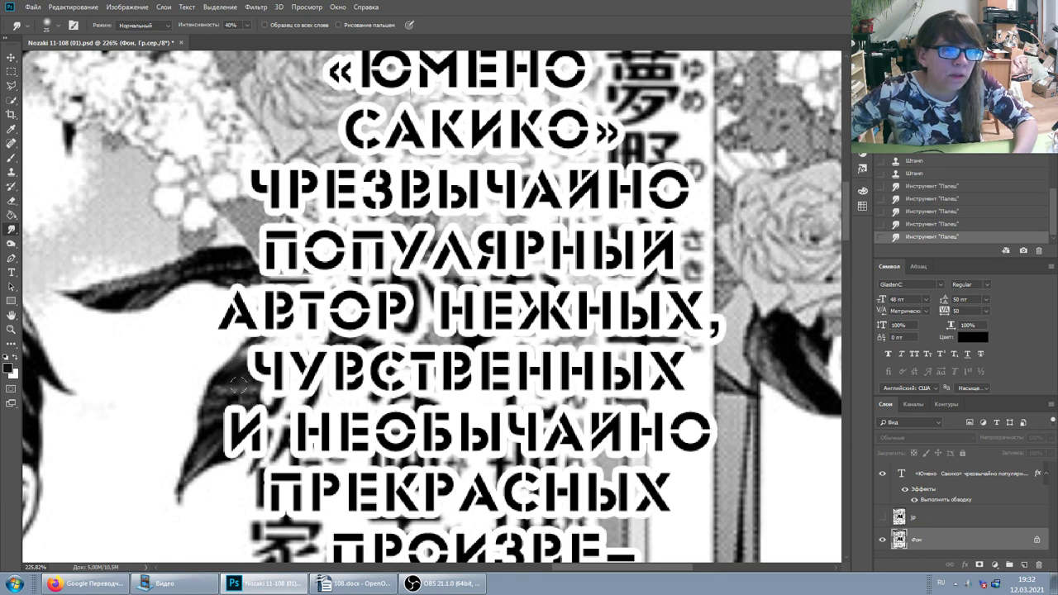
scroll(238, 385, down, 1)
scroll(238, 381, down, 3)
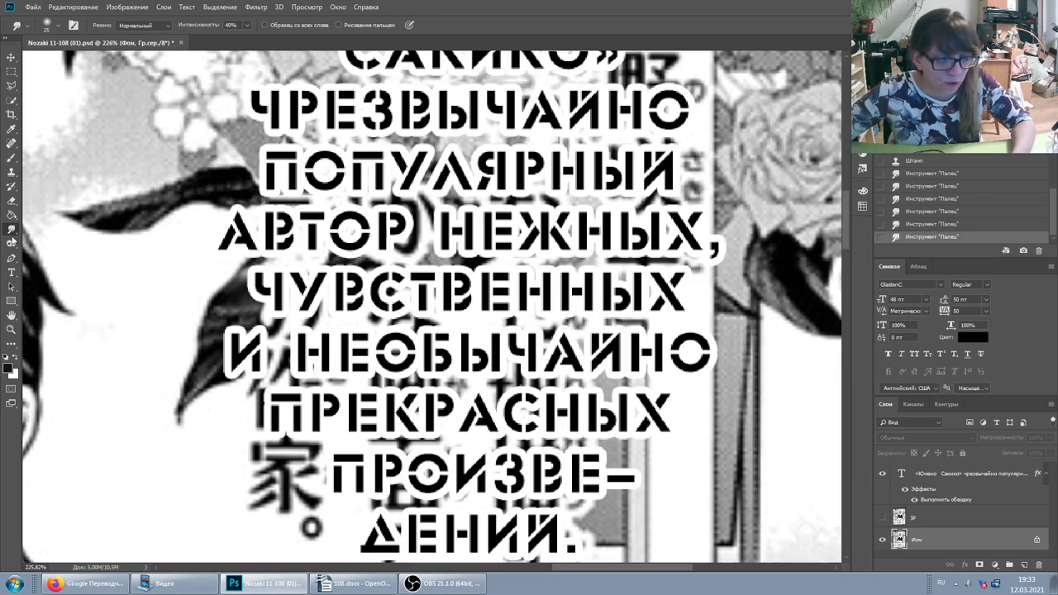
Clone over the dark kanji strokes left of and below ПРОИЗВЕ using a source near ПРЕКРАСНЫХ.
key(s)
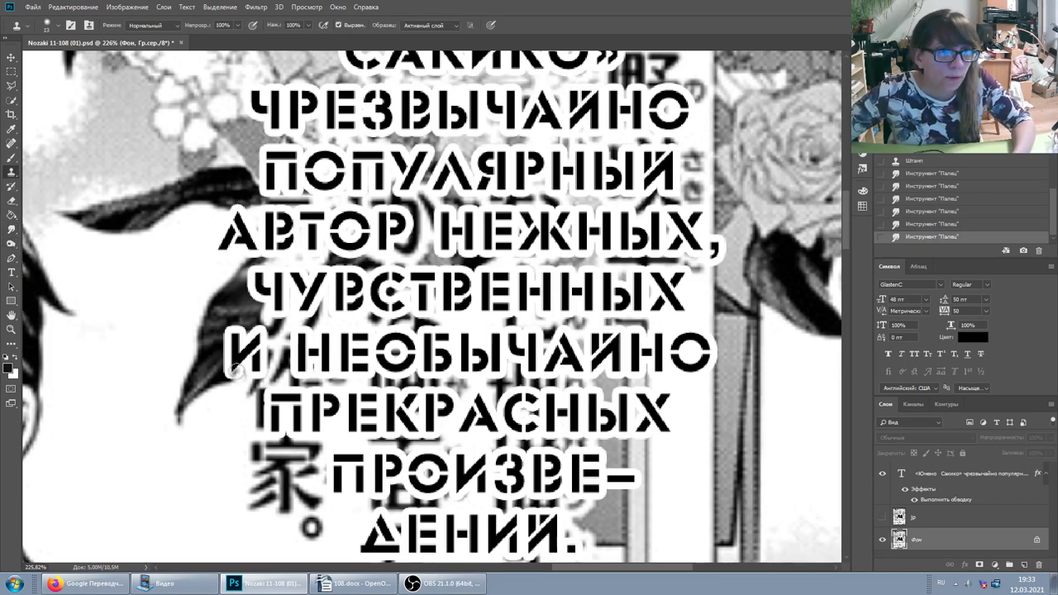
alt+click(230, 426)
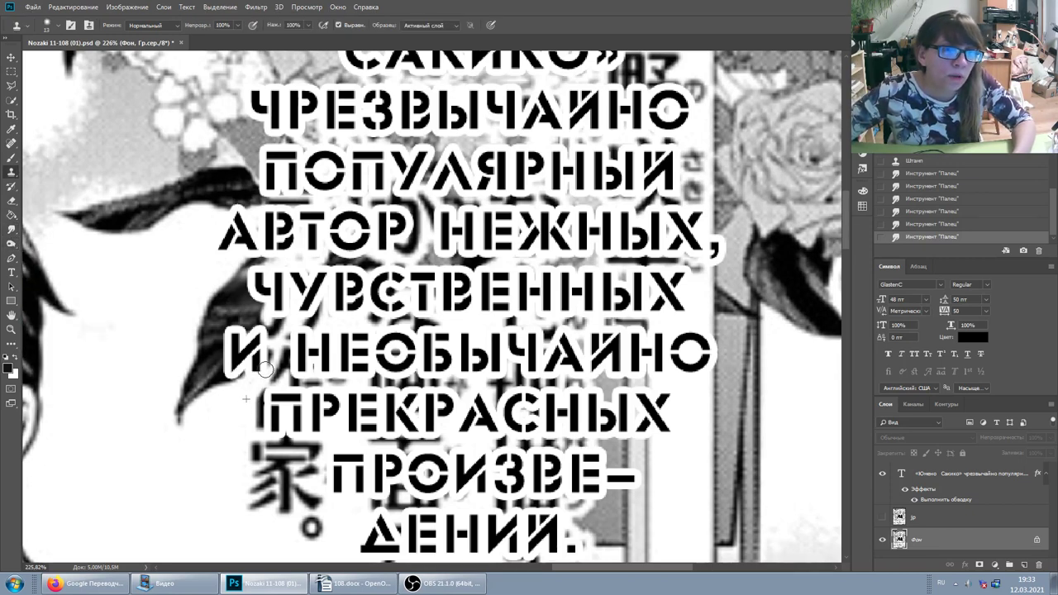
drag(249, 438, 258, 459)
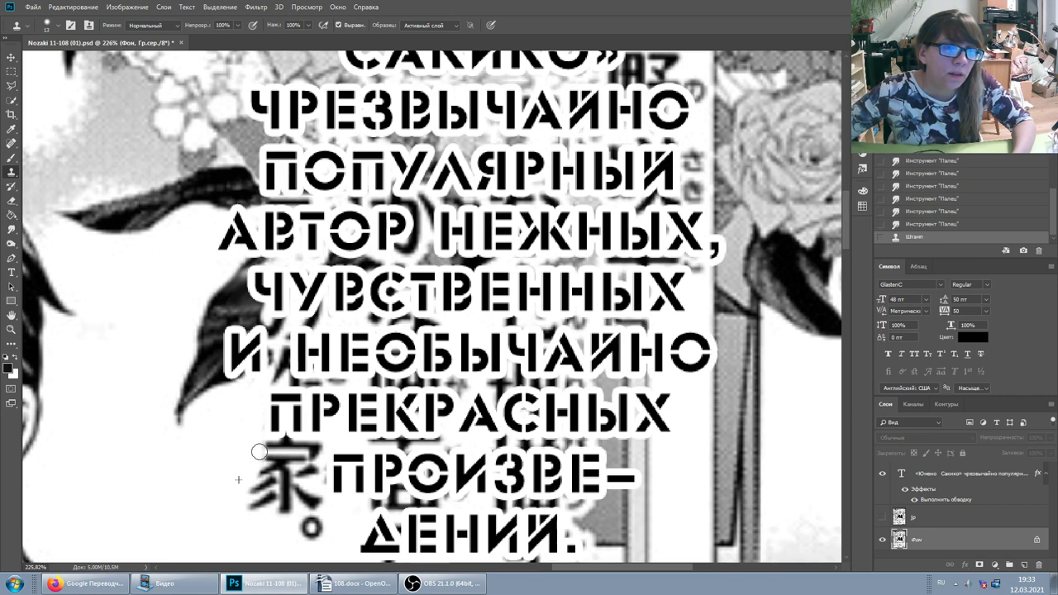
mouse_move(252, 505)
mouse_down()
mouse_move(241, 499)
mouse_move(269, 464)
mouse_move(260, 500)
mouse_move(319, 482)
mouse_up()
scroll(260, 500, down, 2)
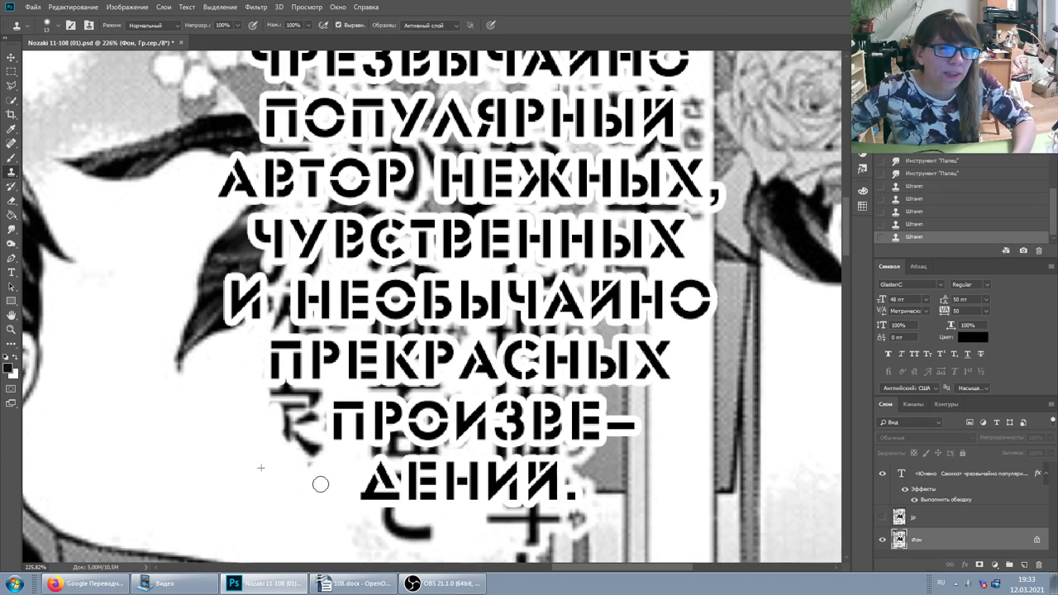
drag(303, 439, 305, 487)
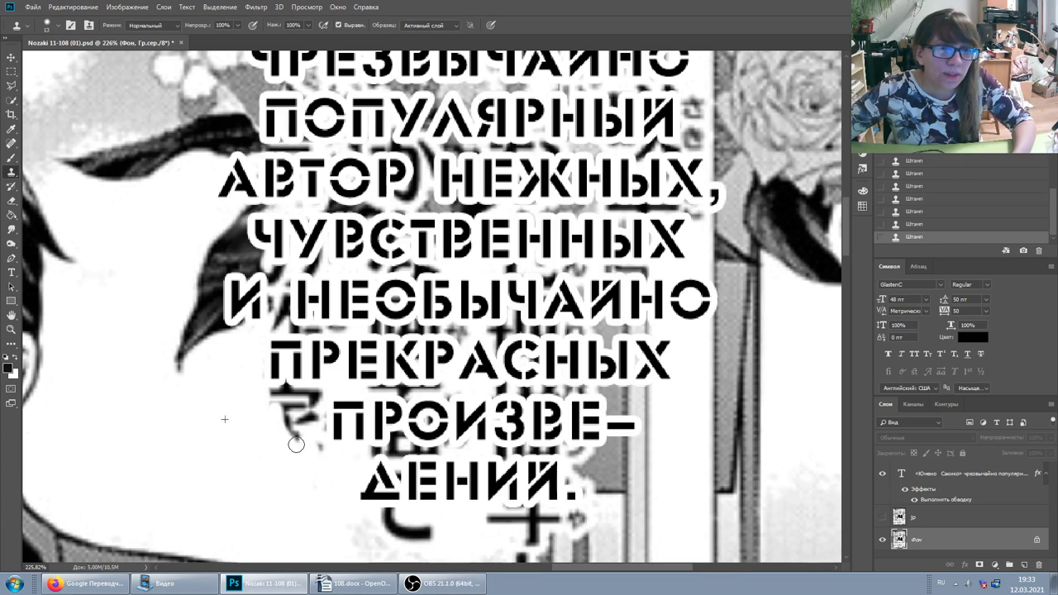
mouse_move(297, 446)
mouse_down()
mouse_move(280, 391)
mouse_move(252, 451)
mouse_up()
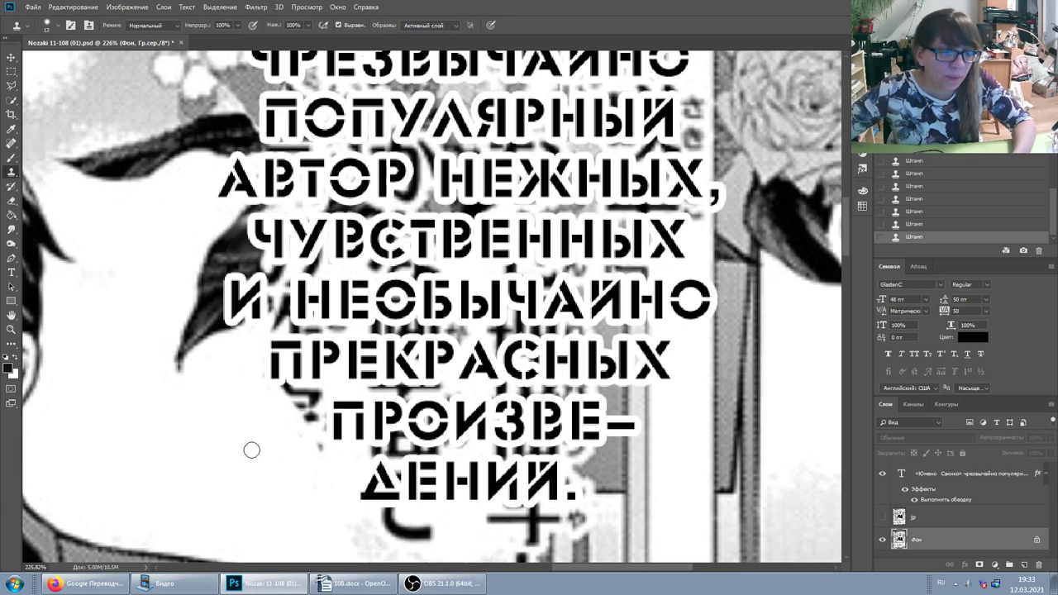
click(223, 420)
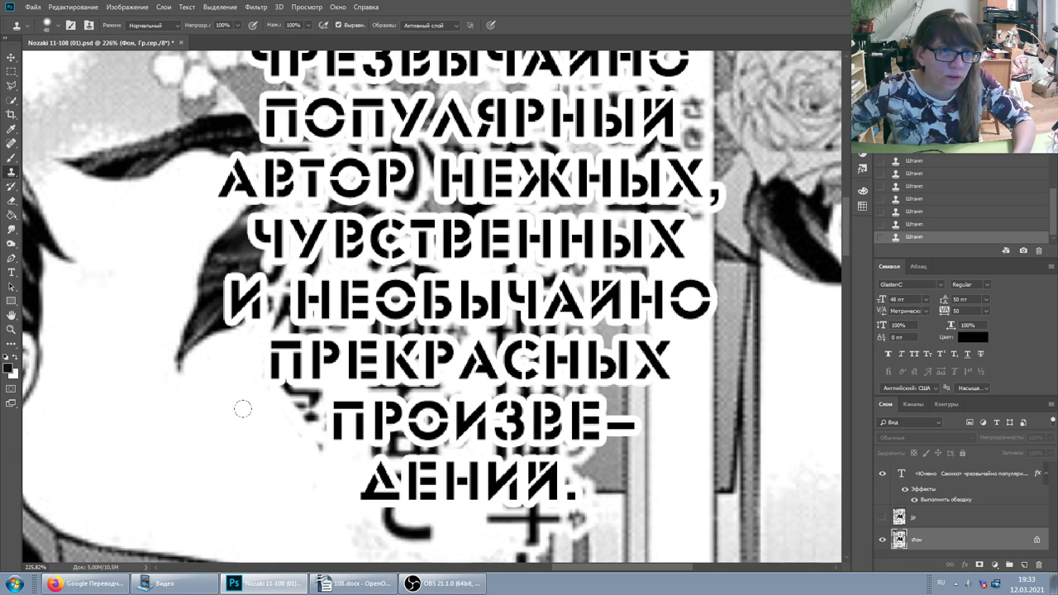
drag(242, 408, 285, 403)
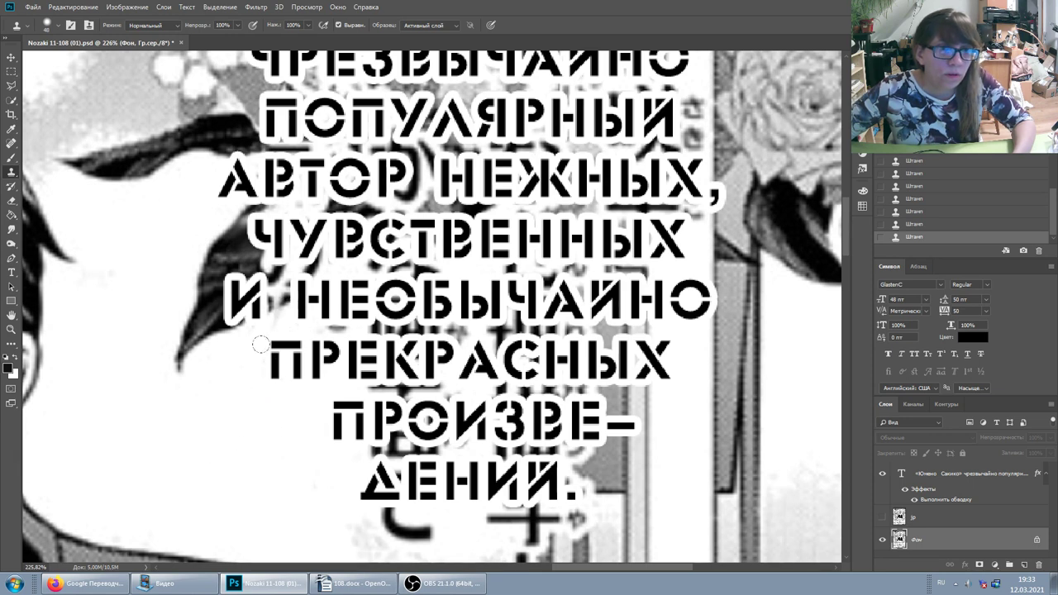
Clone away grey residue below ДЕНИЙ and around ПРОИЗВЕ, undoing the stroke that damaged the letters.
scroll(285, 418, down, 3)
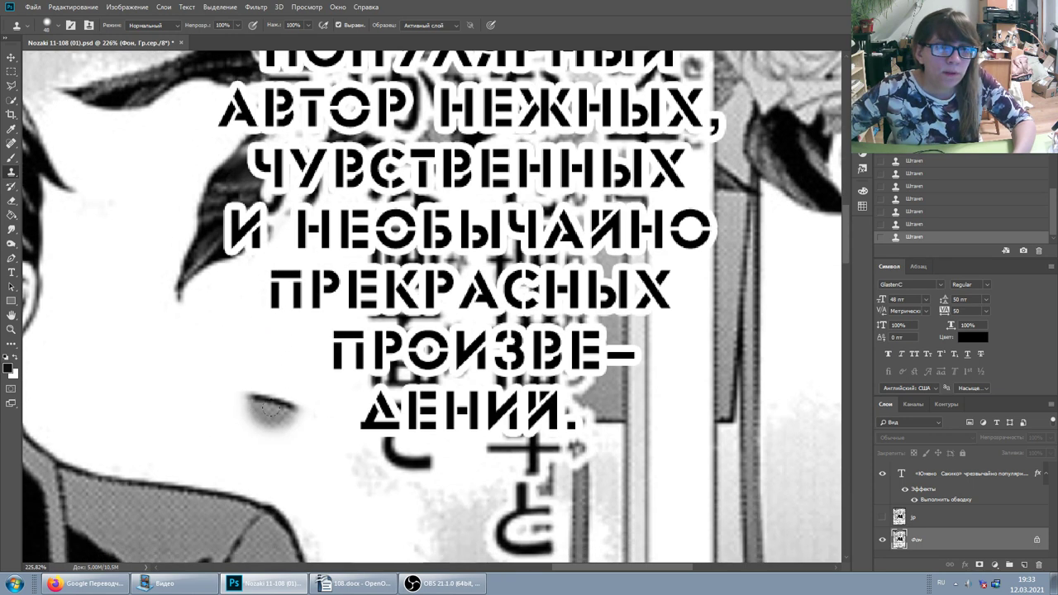
scroll(298, 343, down, 3)
drag(393, 357, 395, 385)
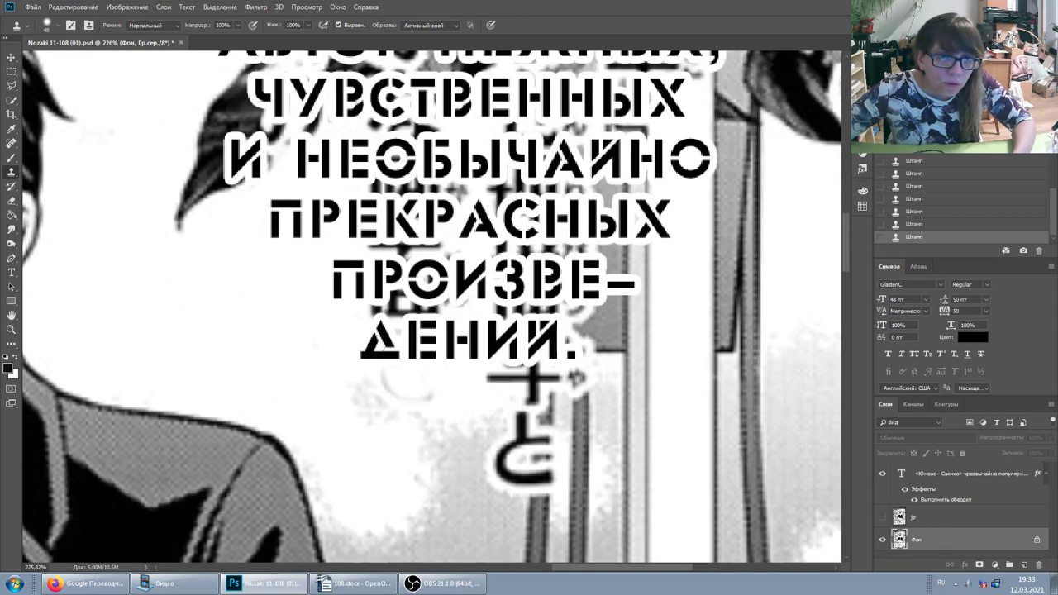
mouse_move(401, 340)
mouse_down()
mouse_move(404, 275)
mouse_move(360, 211)
mouse_move(464, 192)
mouse_up()
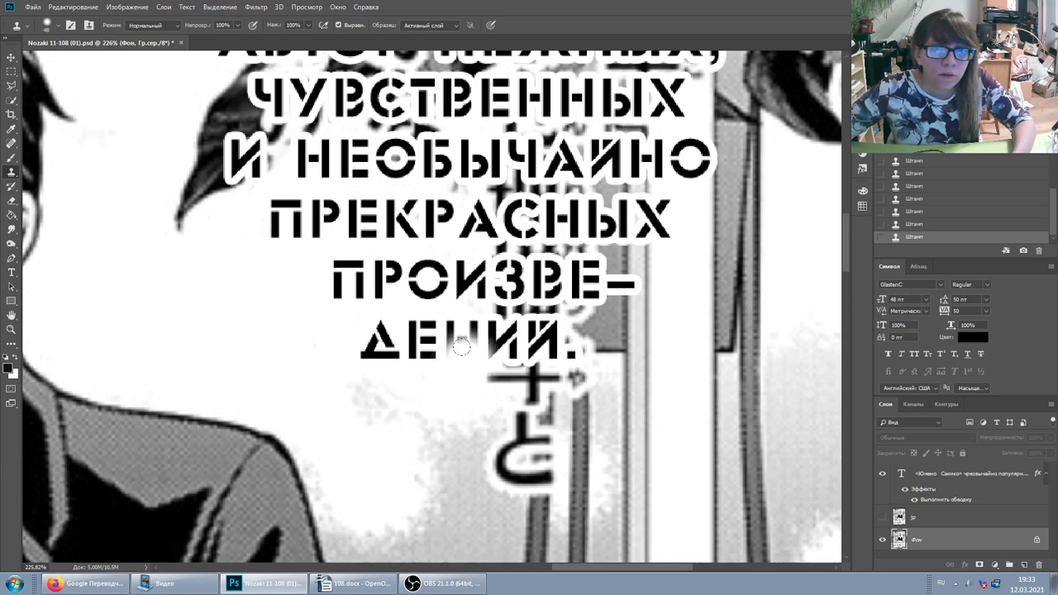
drag(447, 290, 364, 286)
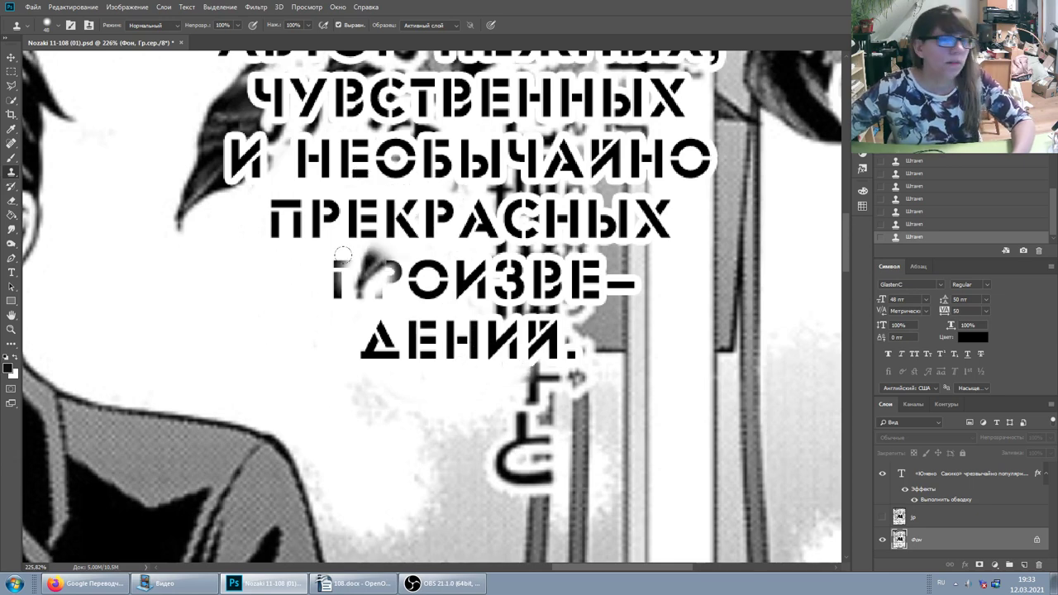
key(ctrl+z)
Clone-patch the background near ЧУВСТВЕННЫХ, undo the damaging stroke, and review the finished caption.
scroll(428, 258, up, 3)
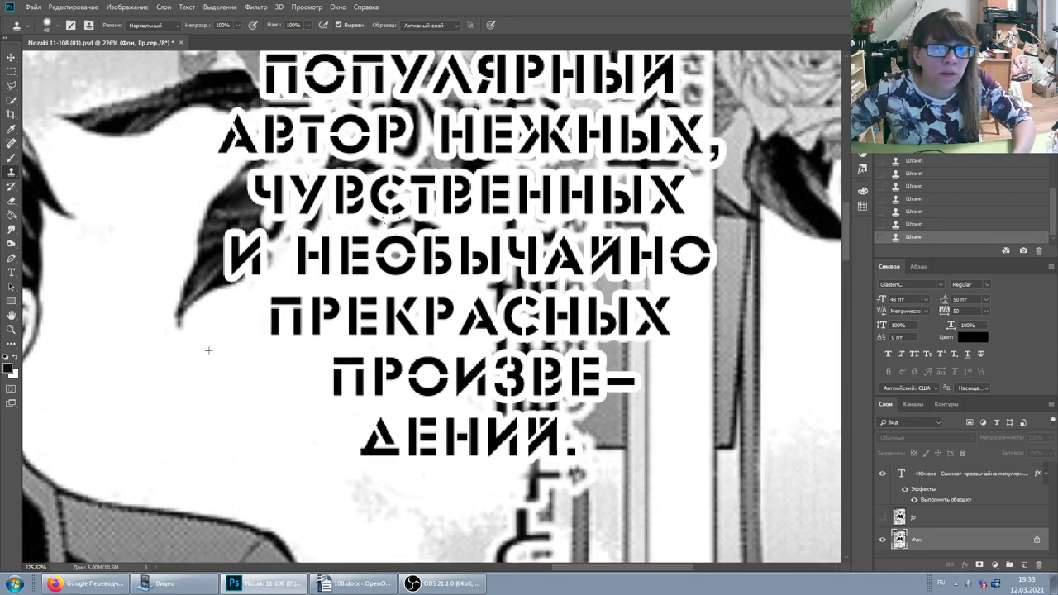
scroll(331, 239, up, 1)
scroll(344, 264, up, 2)
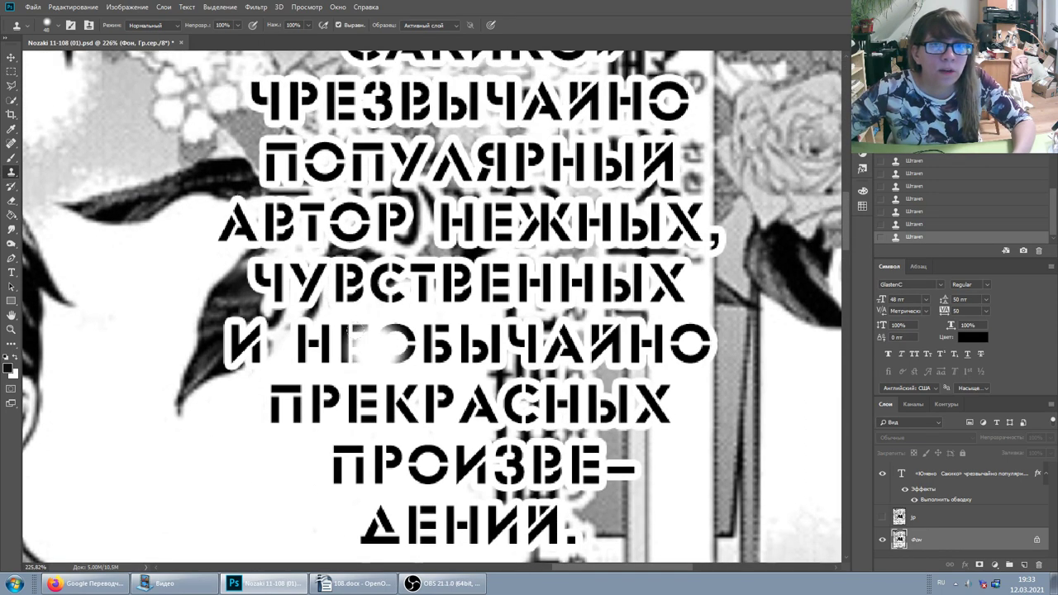
scroll(360, 298, up, 2)
scroll(375, 336, up, 1)
scroll(377, 335, down, 3)
click(416, 372)
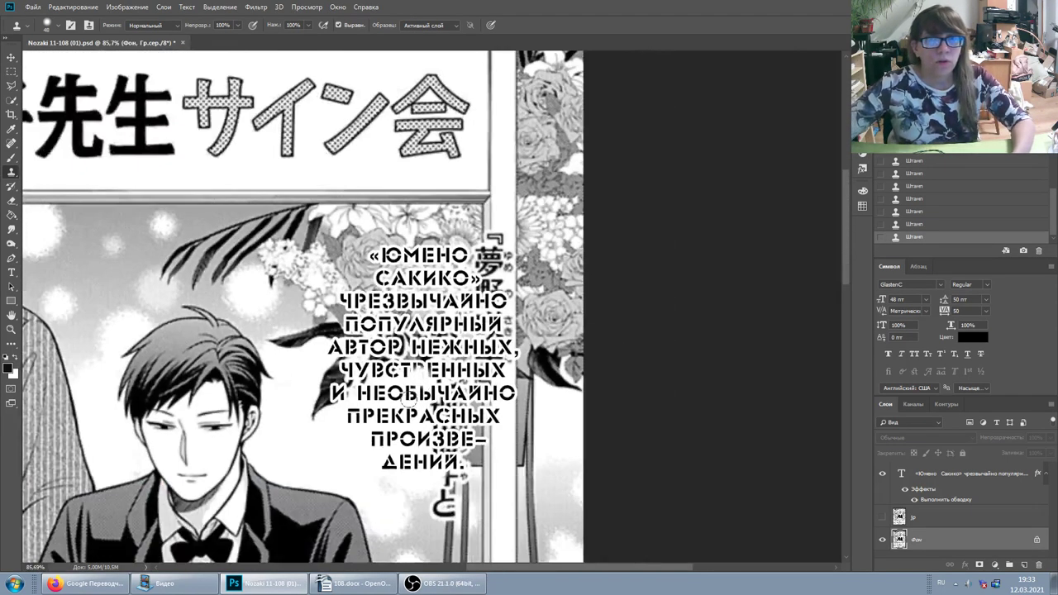
scroll(378, 361, up, 2)
key(ctrl+z)
scroll(376, 368, down, 1)
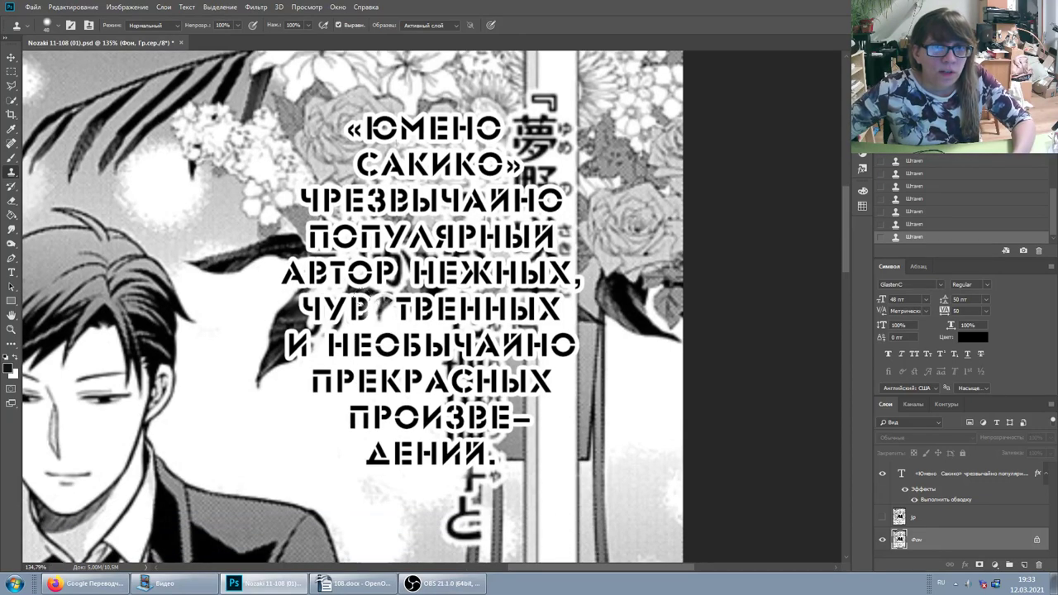
scroll(364, 348, up, 1)
scroll(348, 356, up, 1)
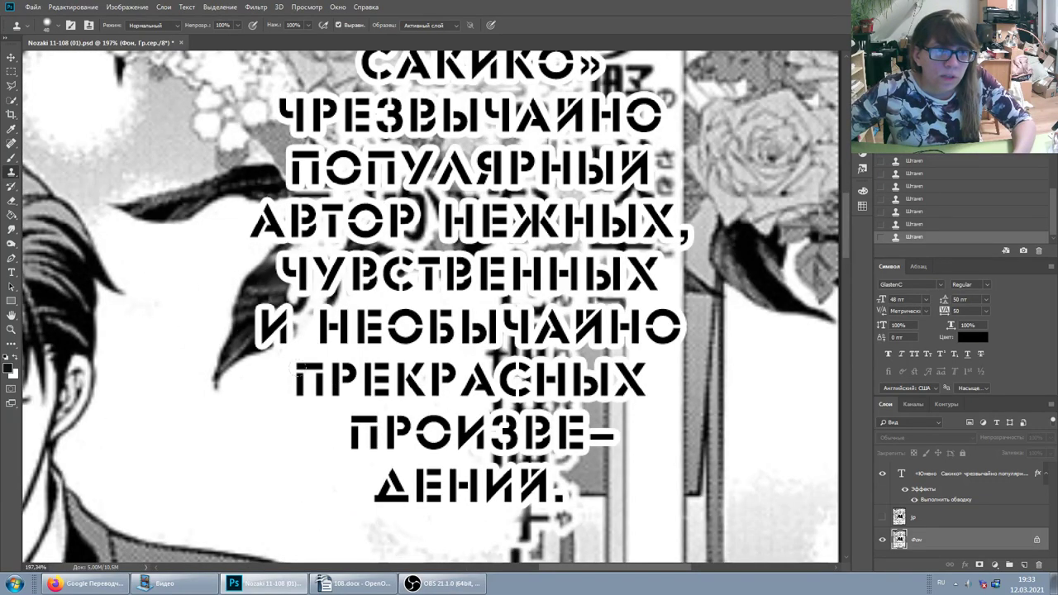
scroll(298, 330, down, 1)
scroll(283, 326, down, 1)
scroll(283, 326, up, 1)
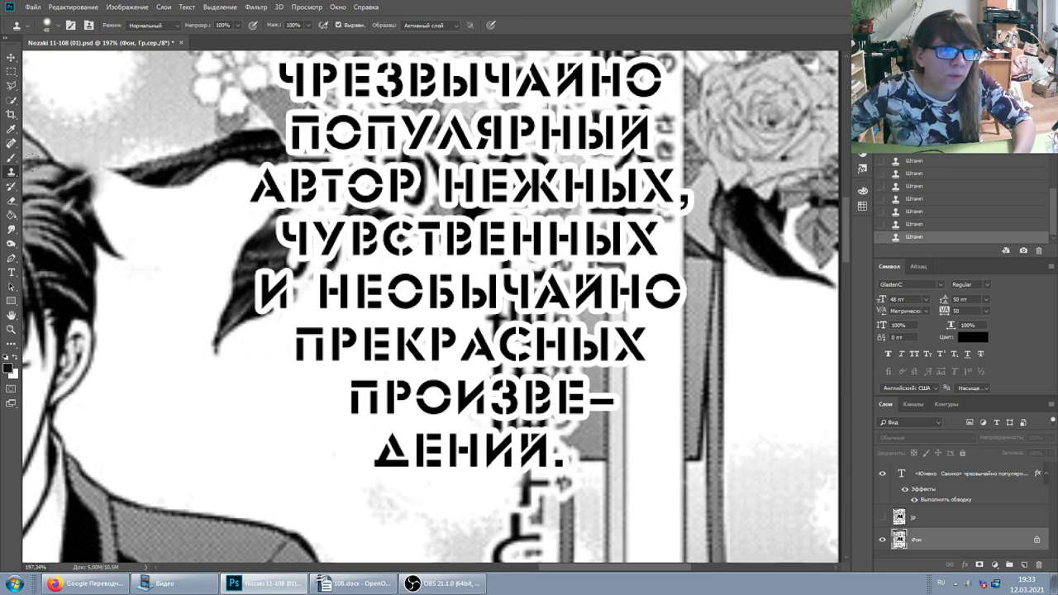
Paint over the gap between «И» and «НЕОБЫЧАЙНО» with a plain brush, undoing one stray dab.
click(11, 157)
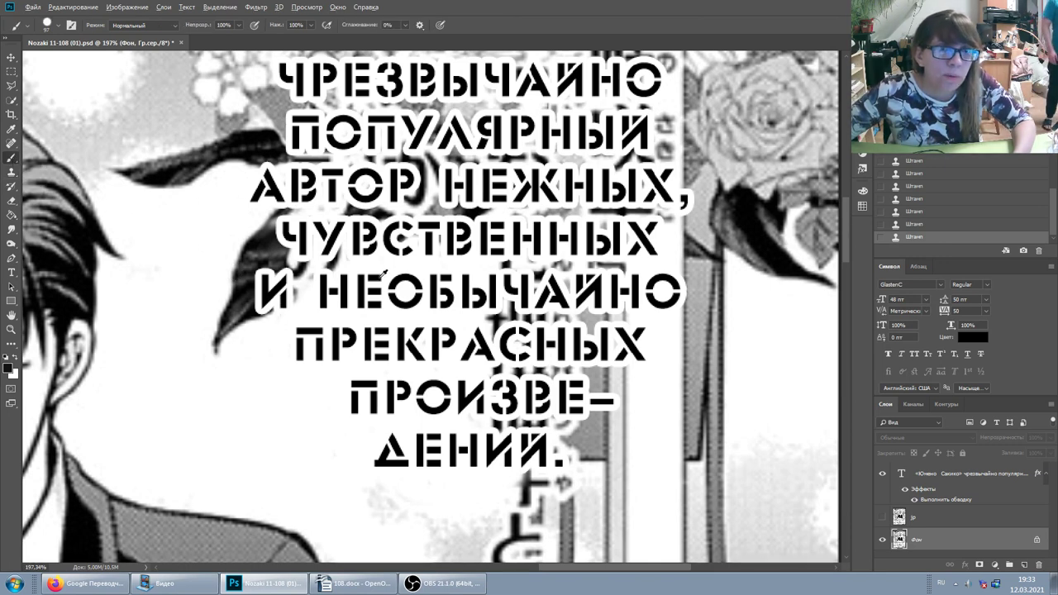
click(380, 278)
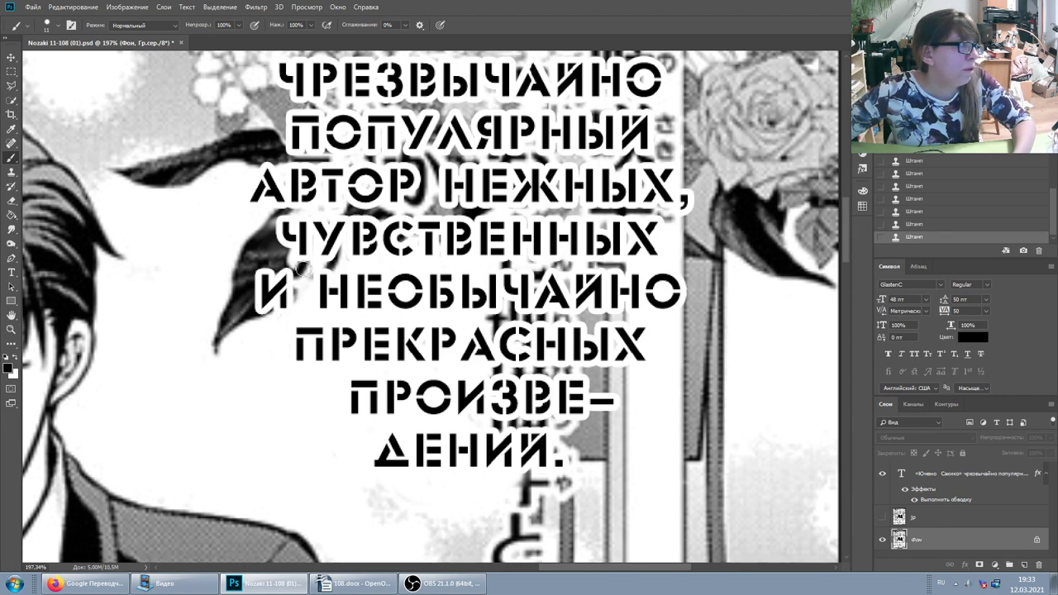
scroll(327, 282, up, 2)
click(295, 324)
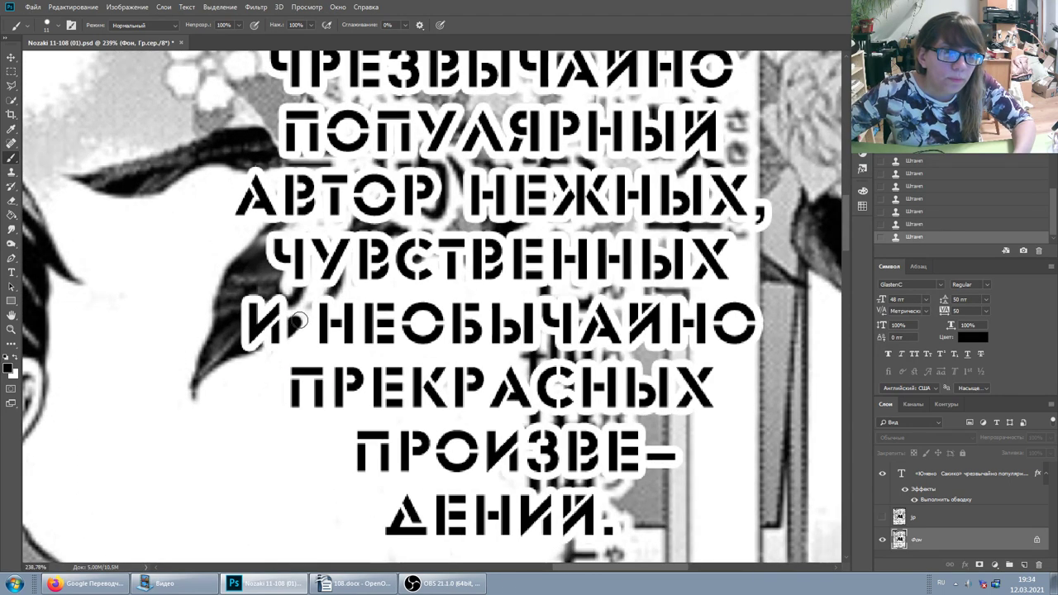
key(ctrl+z)
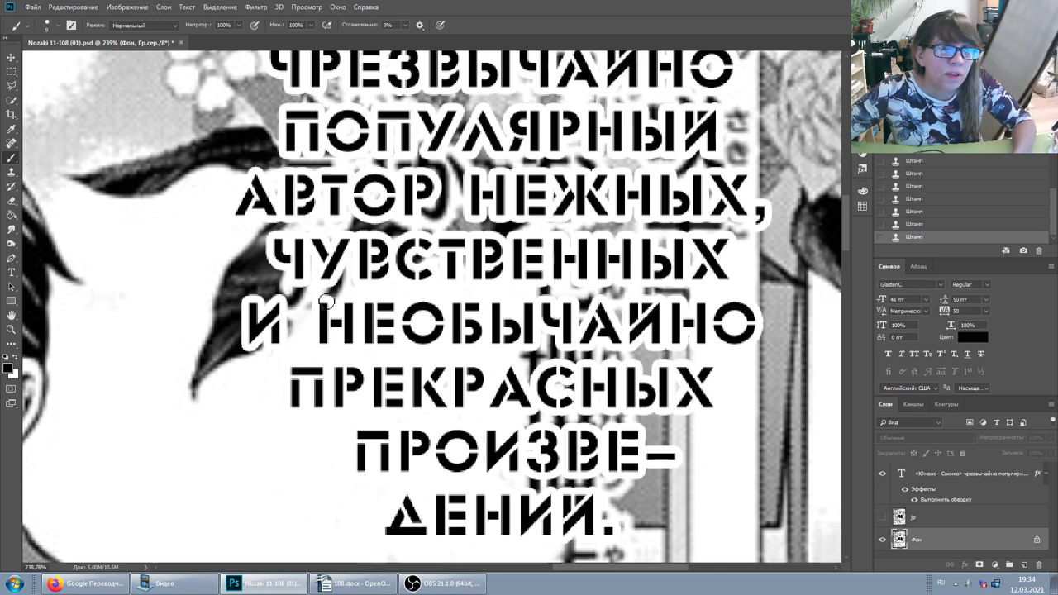
drag(299, 324, 315, 306)
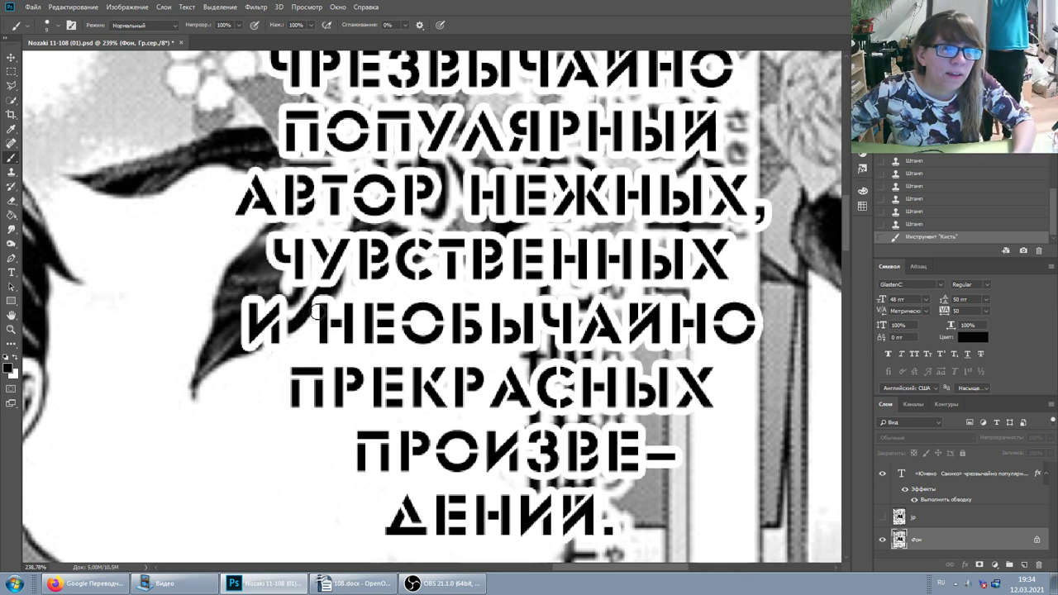
click(317, 310)
click(273, 318)
Smudge the rough edges around «И НЕОБЫЧАЙНО» and the «ЧУ» of «ЧУВСТВЕННЫХ».
click(12, 230)
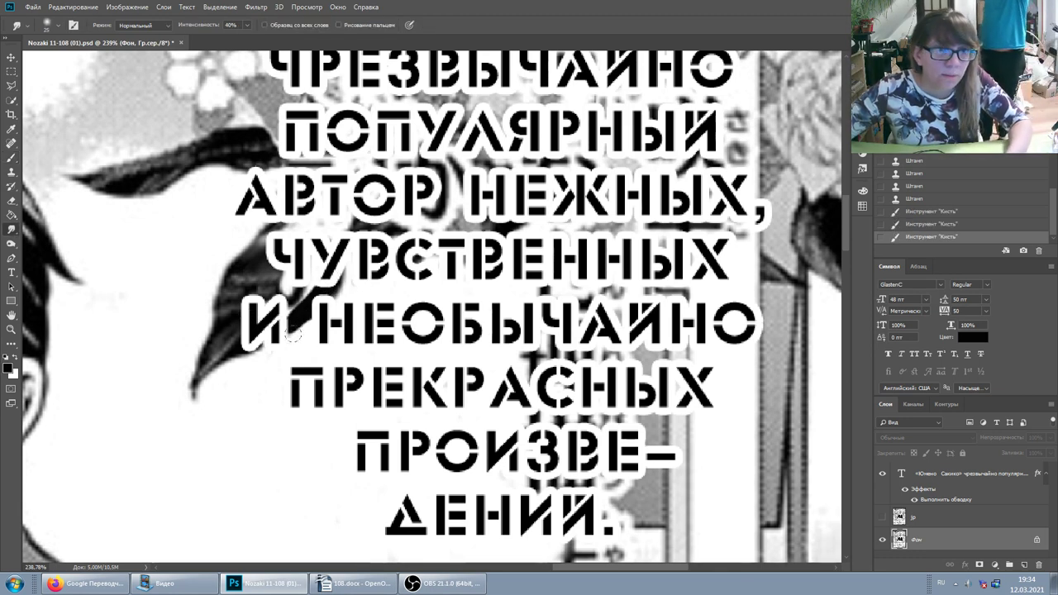
drag(290, 331, 332, 286)
mouse_move(347, 274)
mouse_down()
mouse_move(327, 299)
mouse_move(302, 298)
mouse_up()
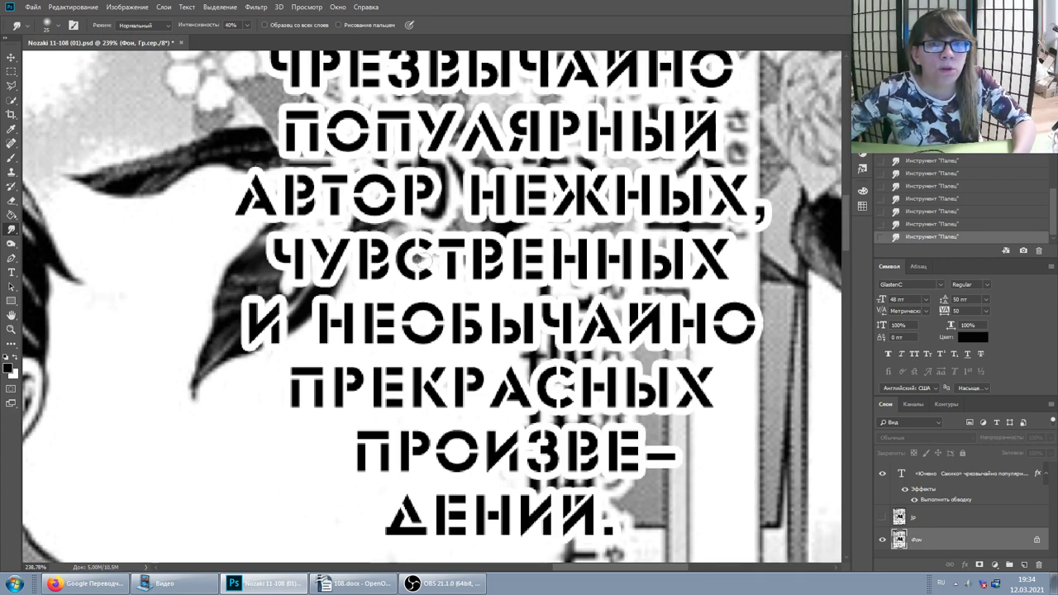
scroll(418, 260, up, 2)
scroll(417, 260, up, 2)
scroll(430, 306, up, 1)
scroll(431, 306, right, 3)
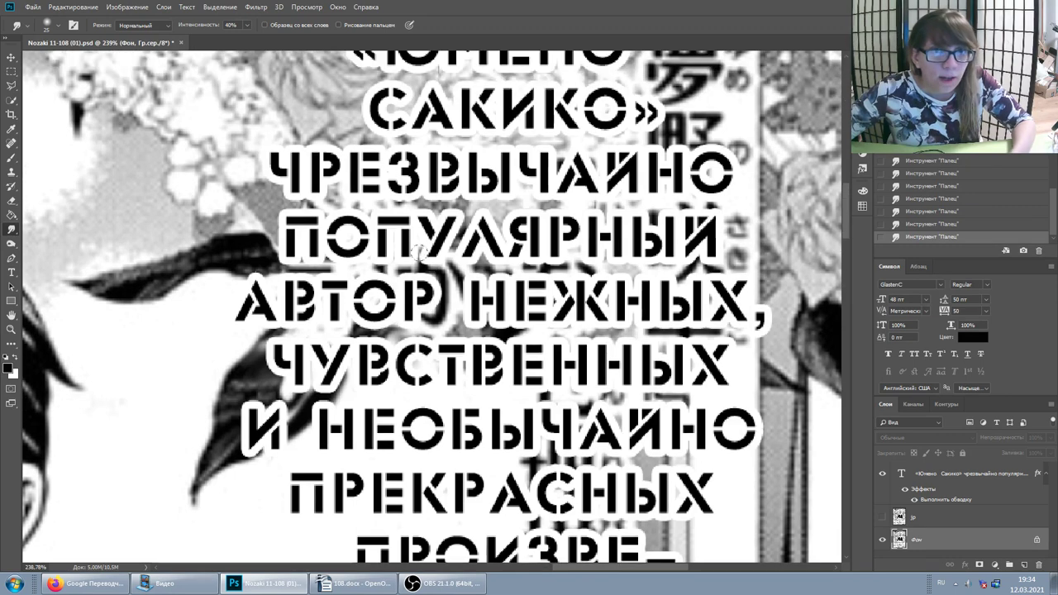
scroll(315, 258, down, 2)
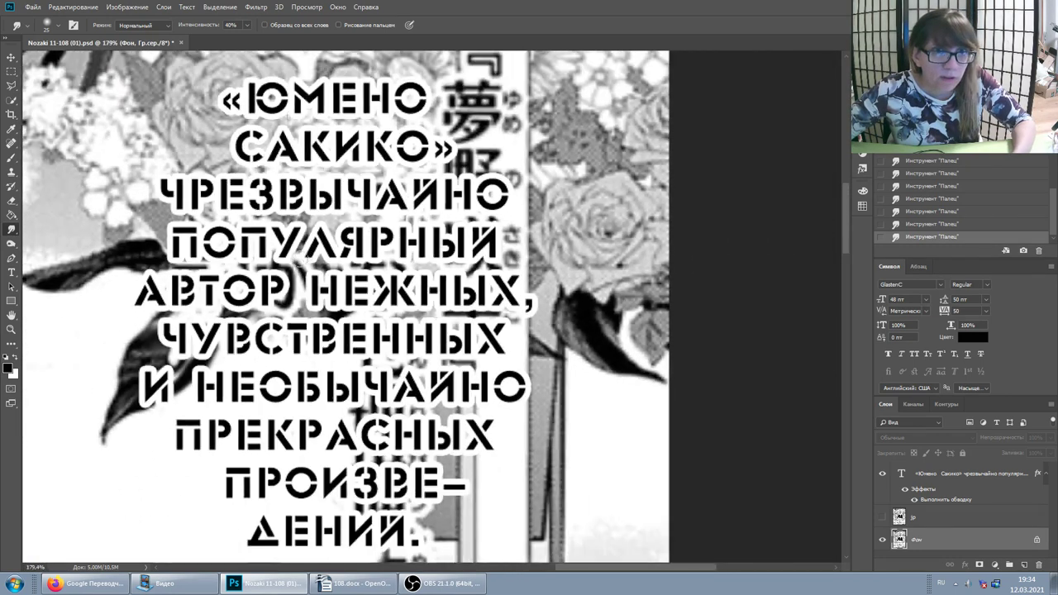
scroll(296, 273, up, 1)
Clone-stamp flower texture over the background behind «АВТОР».
key(s)
scroll(299, 281, up, 1)
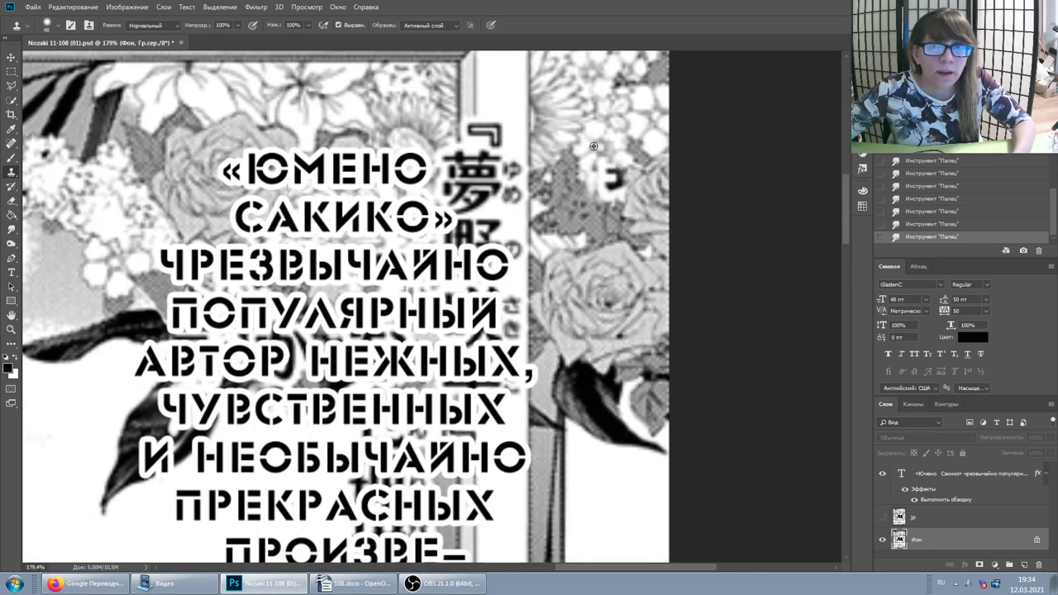
drag(257, 351, 306, 355)
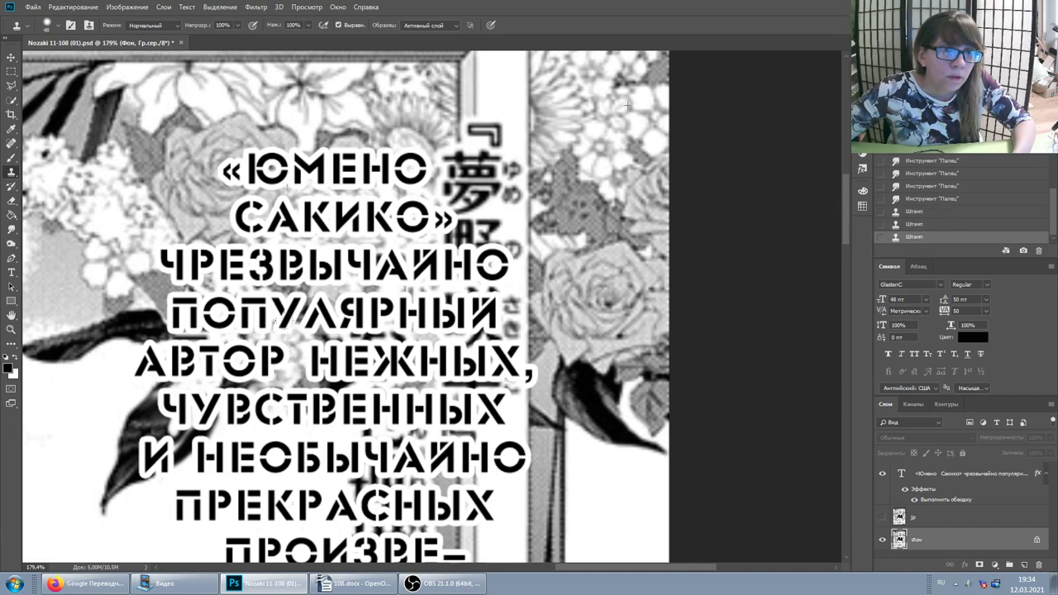
Minimise the OBS recording window from the taskbar.
click(463, 586)
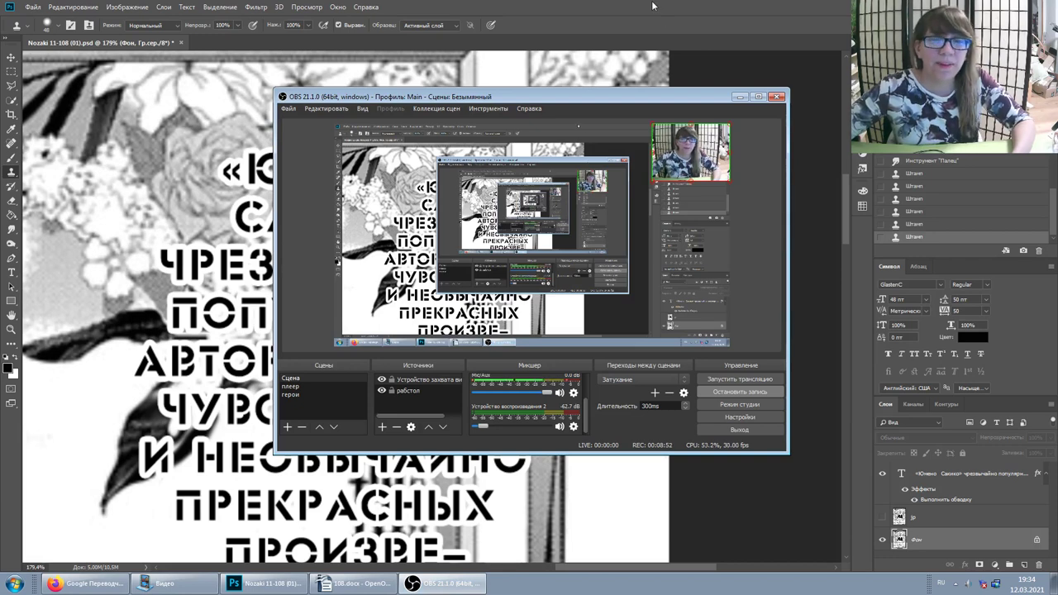
click(503, 563)
scroll(345, 307, down, 1)
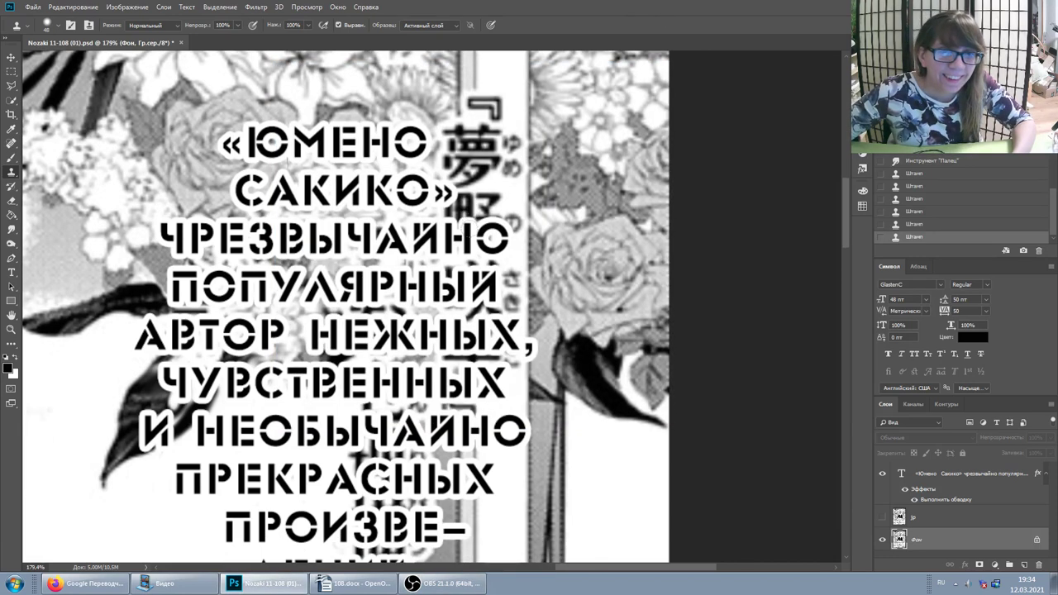
click(457, 584)
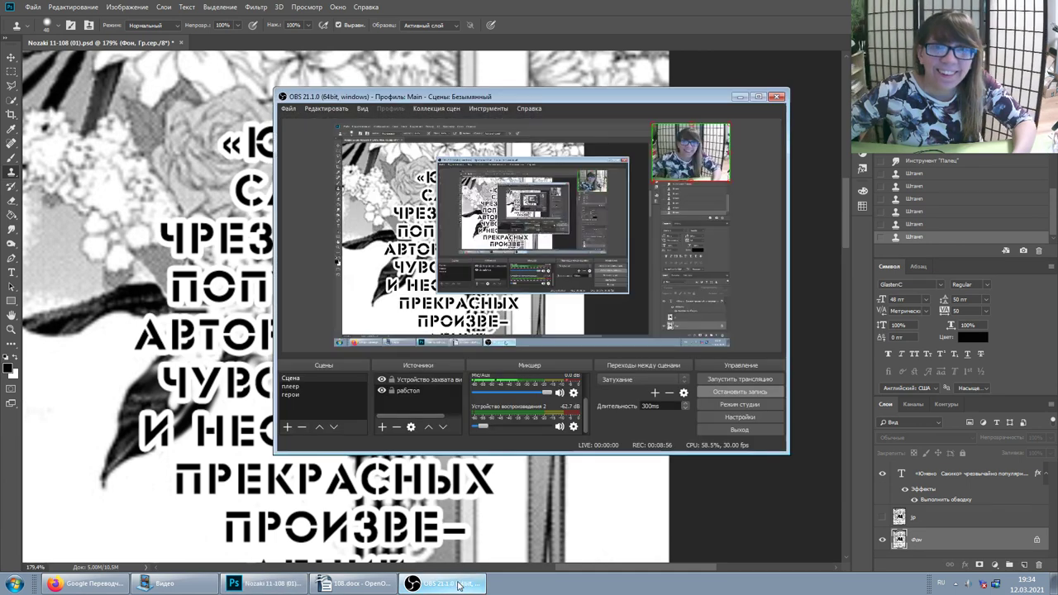
click(458, 583)
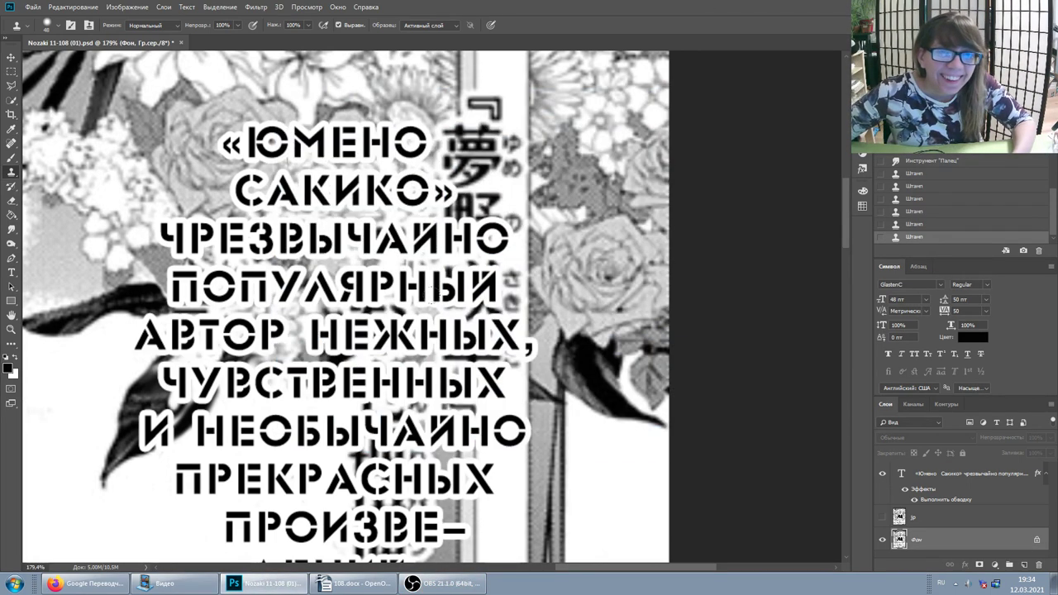
scroll(589, 135, down, 1)
Stamp cloned texture near the caption and behind «ПРОИЗВЕ».
click(354, 270)
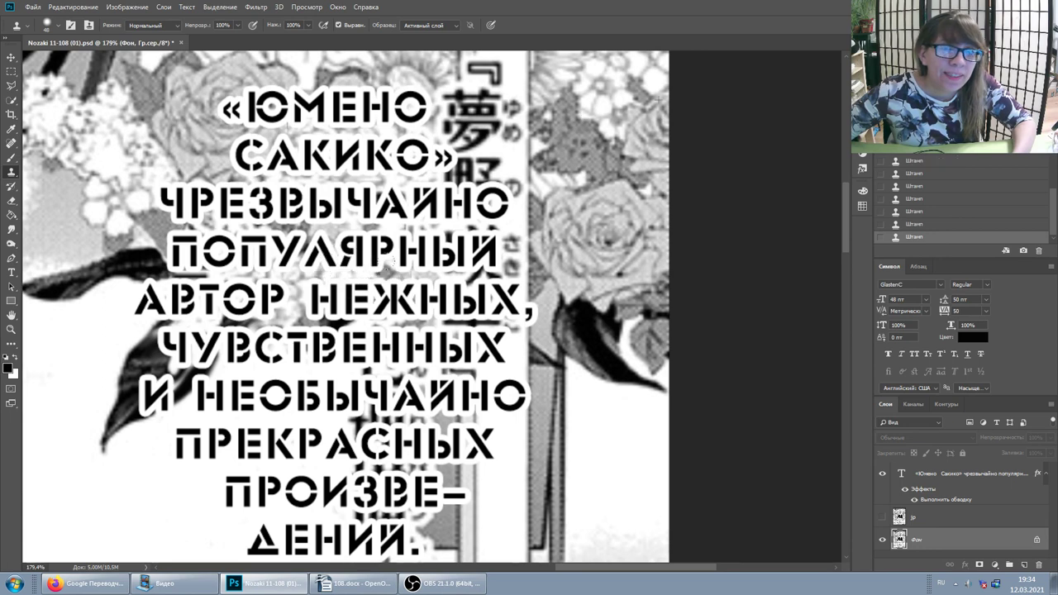
scroll(323, 348, down, 2)
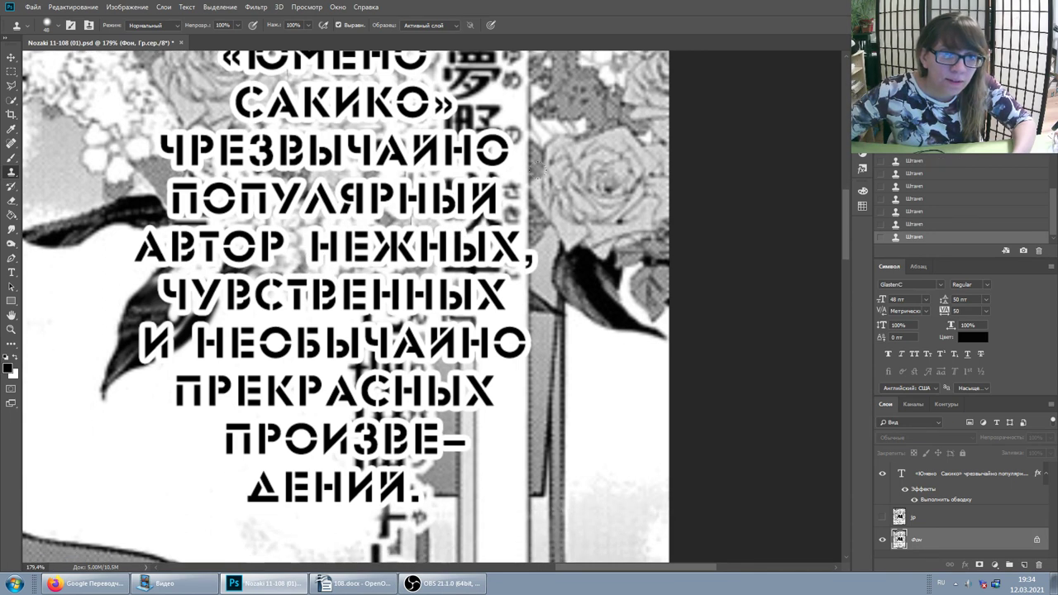
click(330, 417)
scroll(377, 316, down, 1)
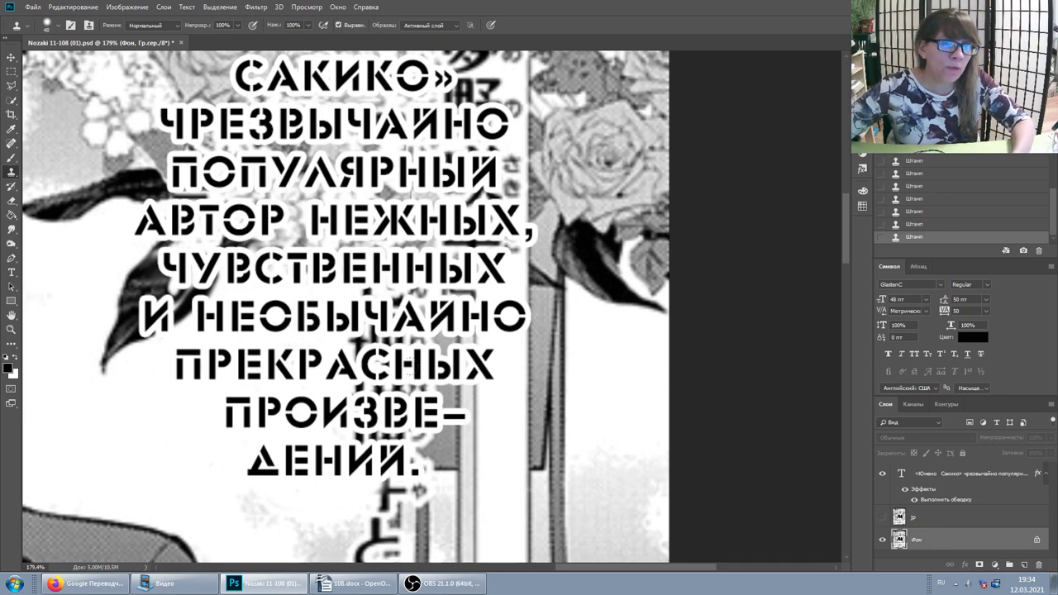
Hide the Russian caption and clone background over the final と, continuing the dark vertical line.
click(881, 474)
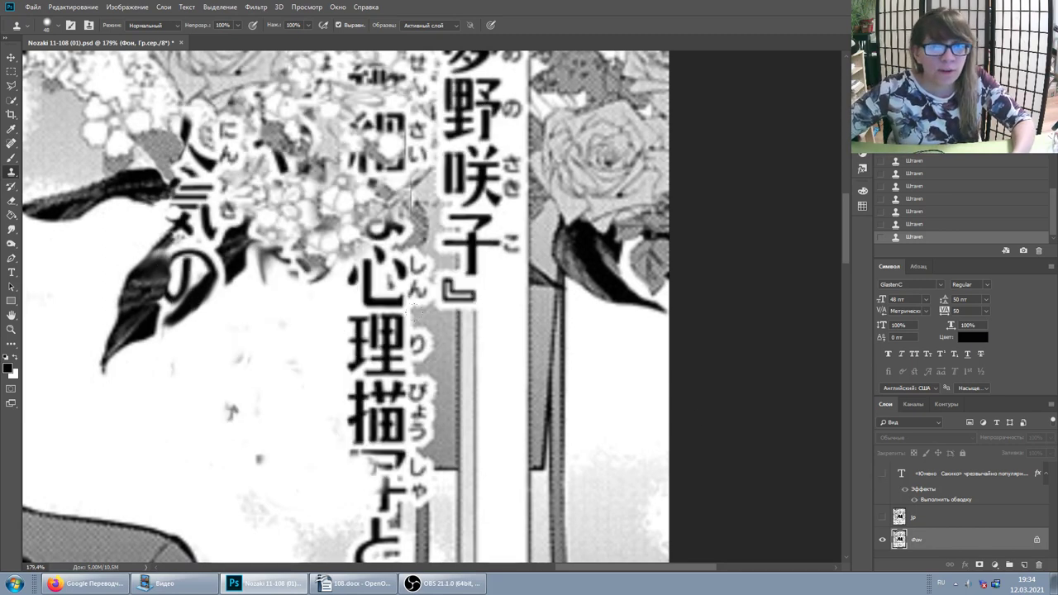
scroll(387, 273, down, 1)
scroll(387, 273, down, 1)
scroll(387, 273, down, 1)
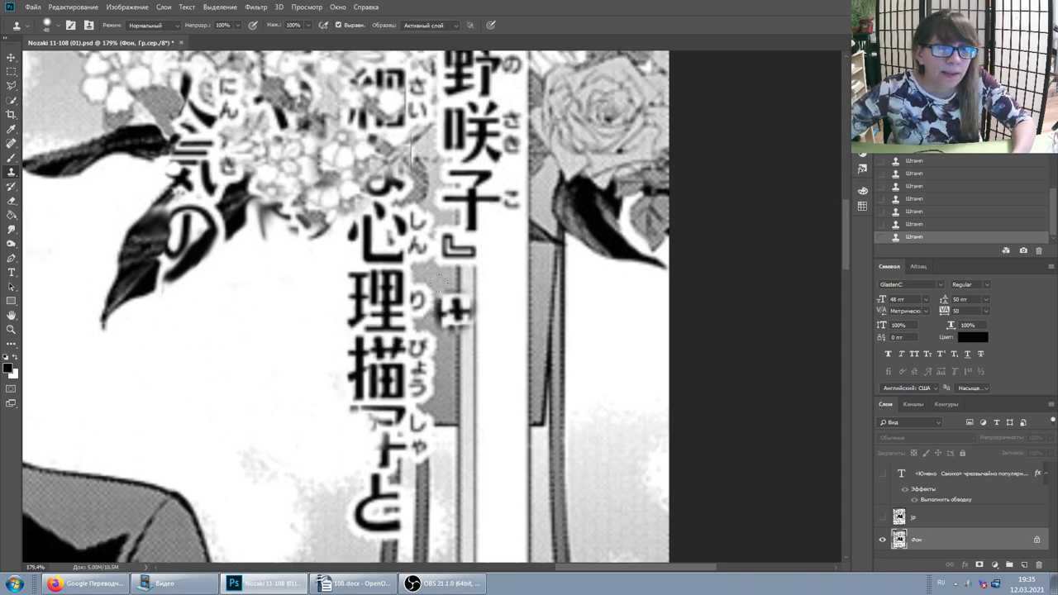
scroll(415, 341, up, 3)
scroll(415, 341, down, 8)
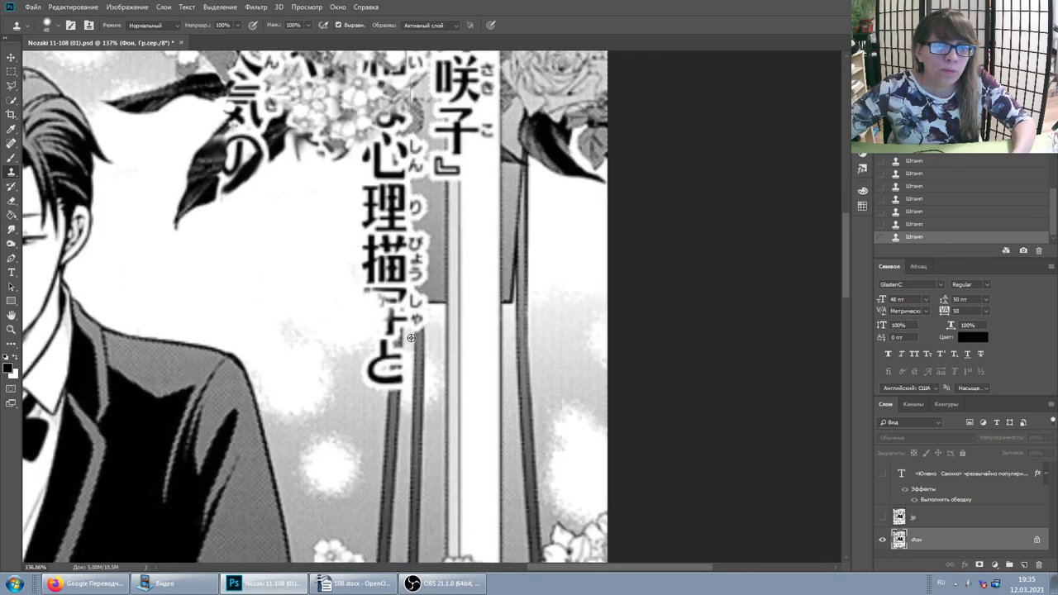
scroll(414, 341, down, 3)
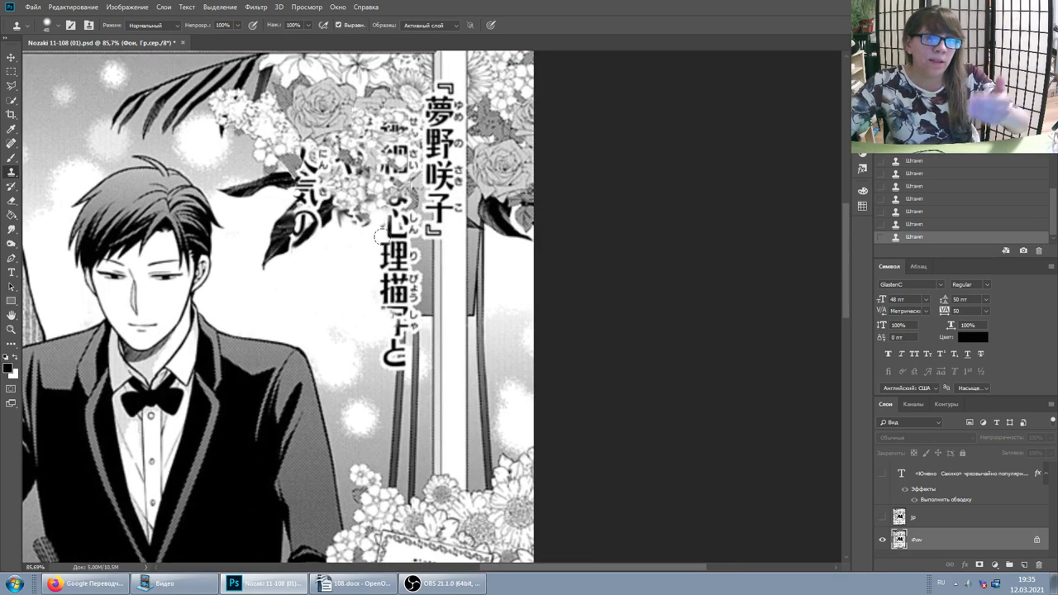
scroll(401, 273, up, 1)
scroll(400, 314, up, 1)
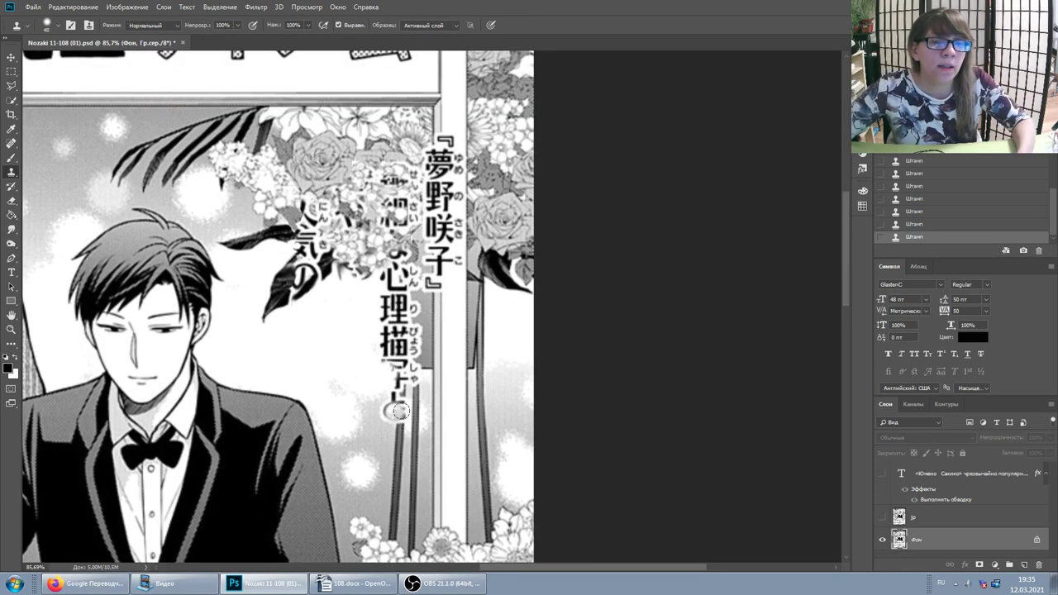
scroll(399, 445, up, 3)
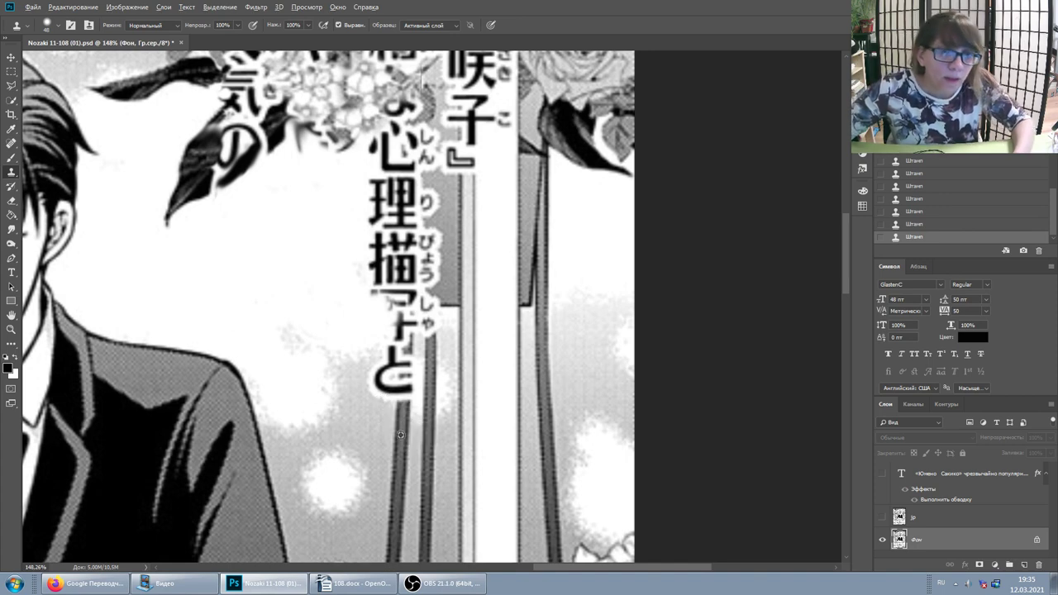
mouse_move(399, 406)
mouse_down()
mouse_move(400, 436)
mouse_move(376, 370)
mouse_up()
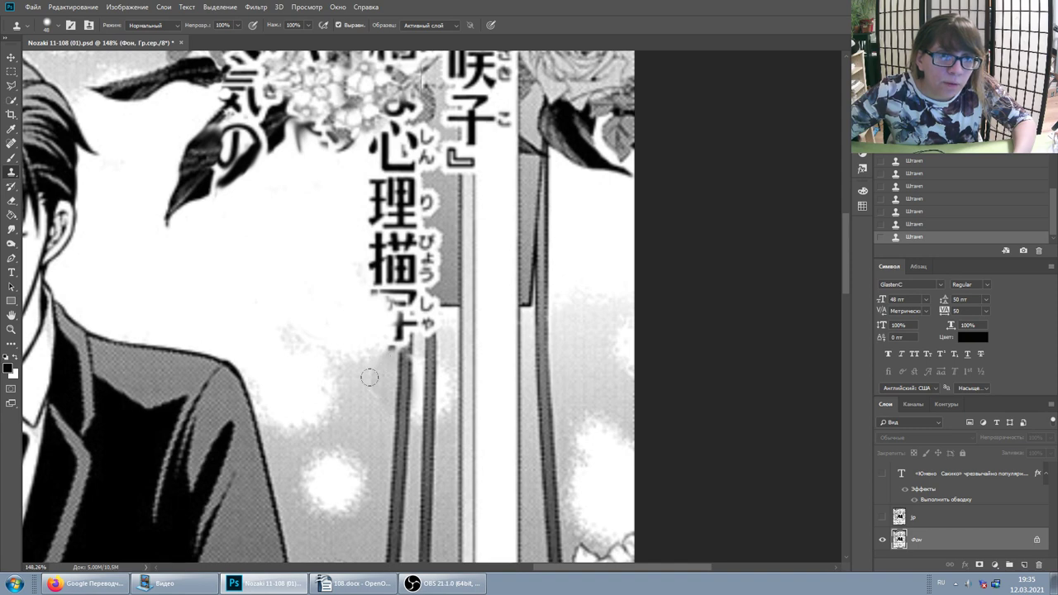
Shrink the Clone Stamp brush and clone away the leftover marks just below 心理描.
right_click(395, 372)
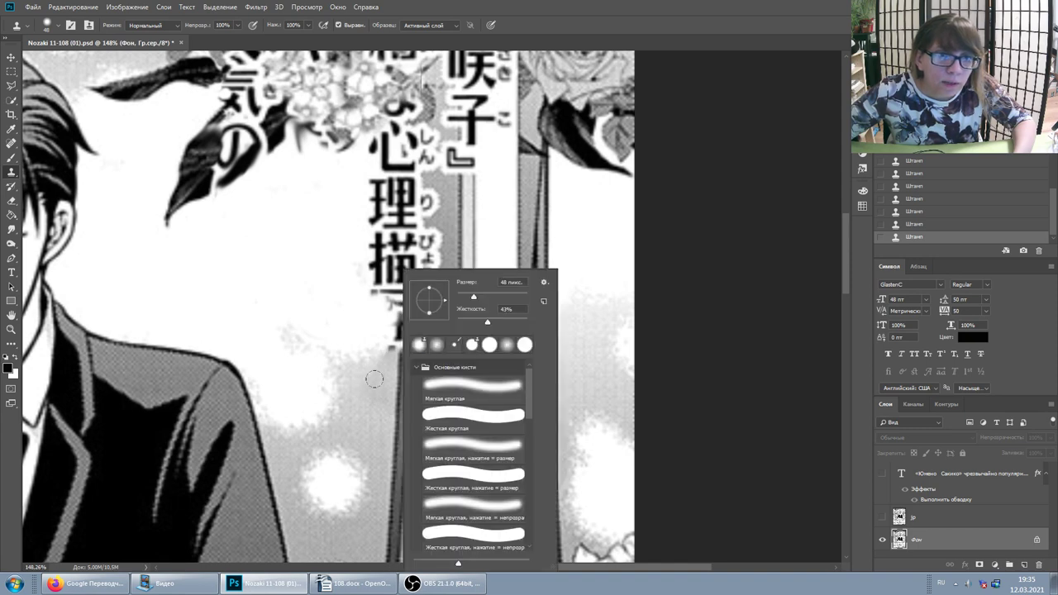
key(Escape)
click(401, 361)
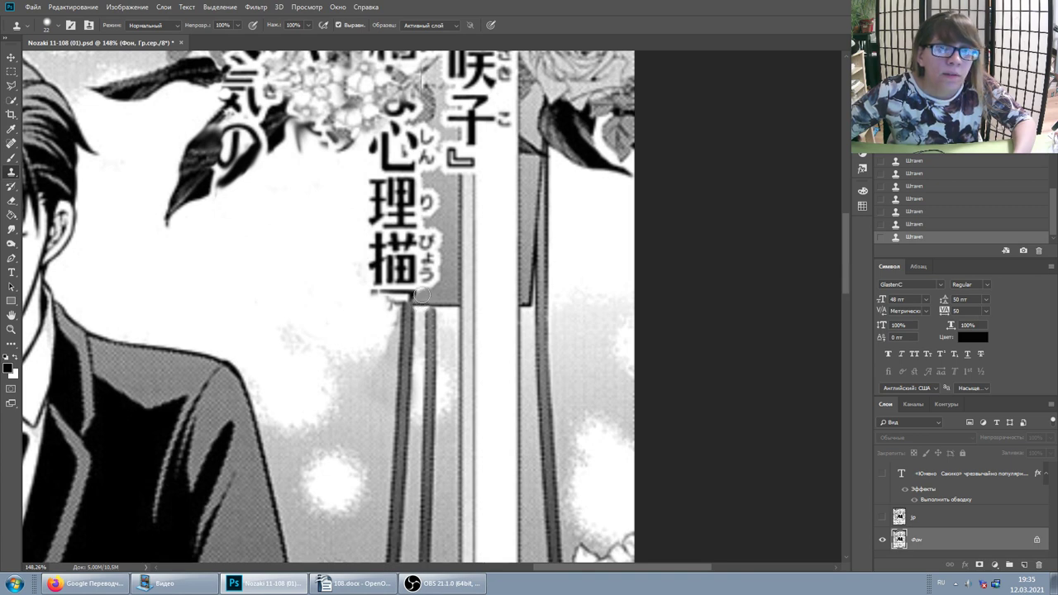
scroll(424, 285, up, 1)
scroll(428, 279, up, 1)
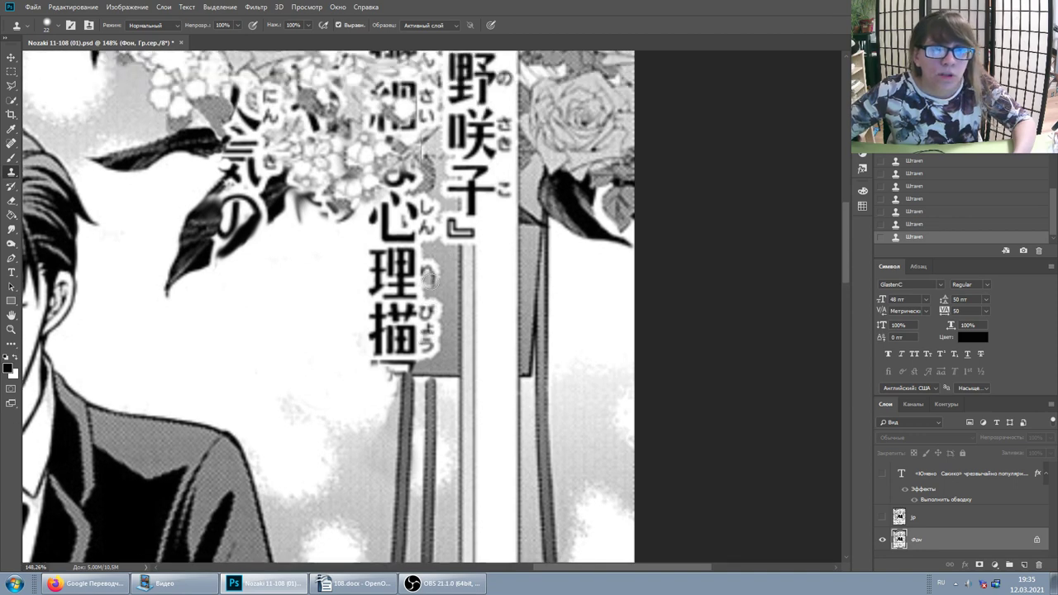
scroll(430, 285, up, 1)
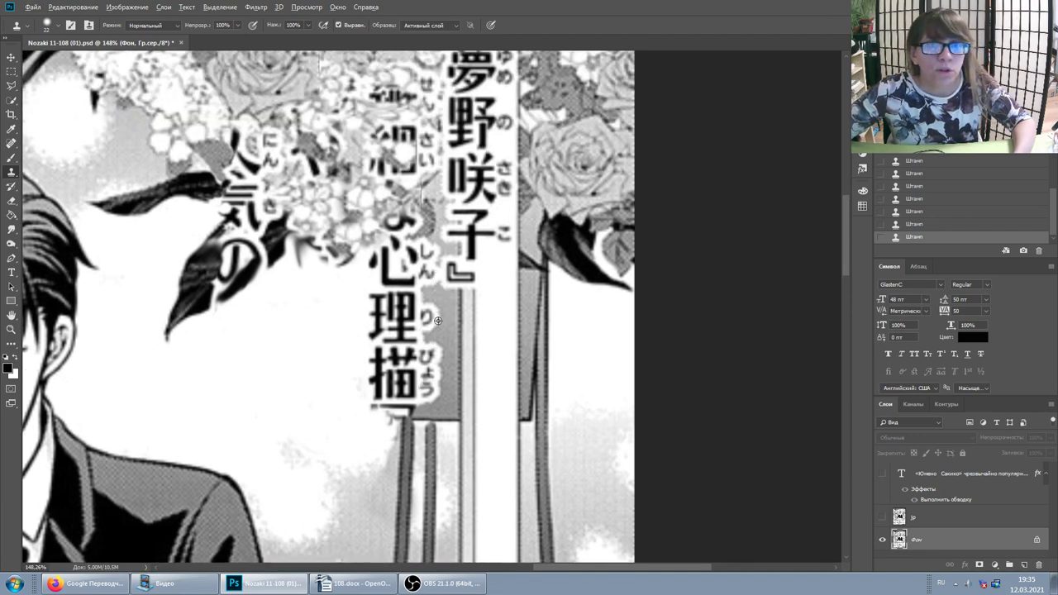
scroll(438, 320, up, 1)
scroll(438, 320, up, 1)
scroll(438, 320, up, 1)
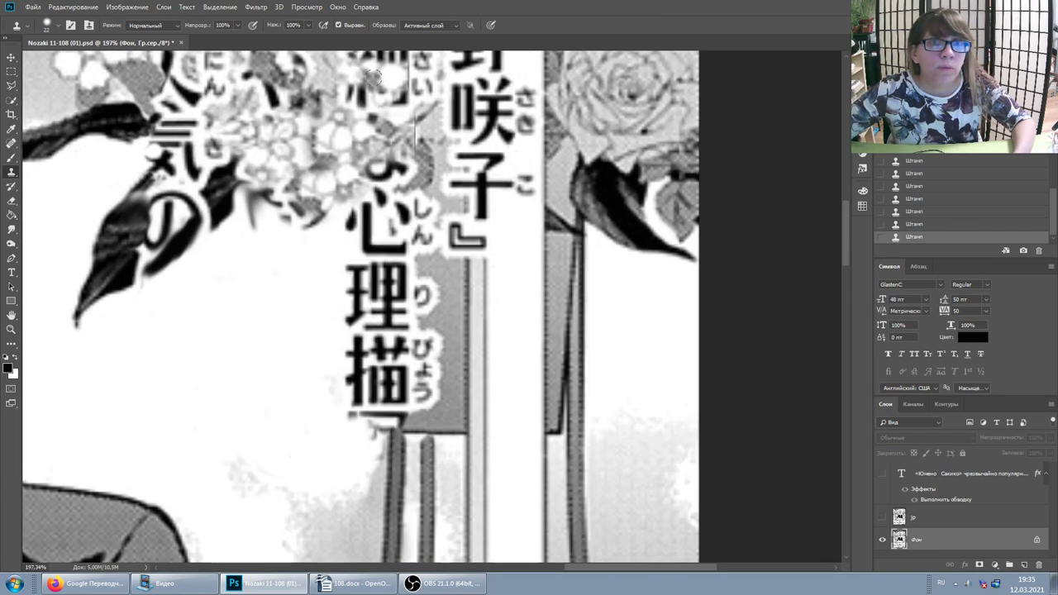
Toggle Aligned and clone grey tone over 理, 描 and the small kana beside them.
click(338, 26)
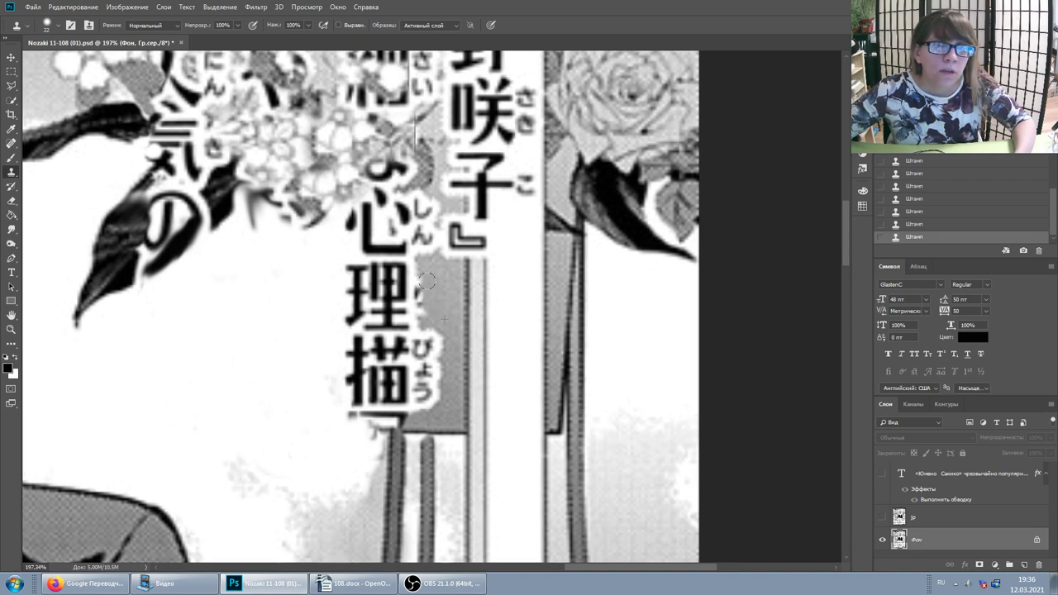
drag(419, 281, 420, 328)
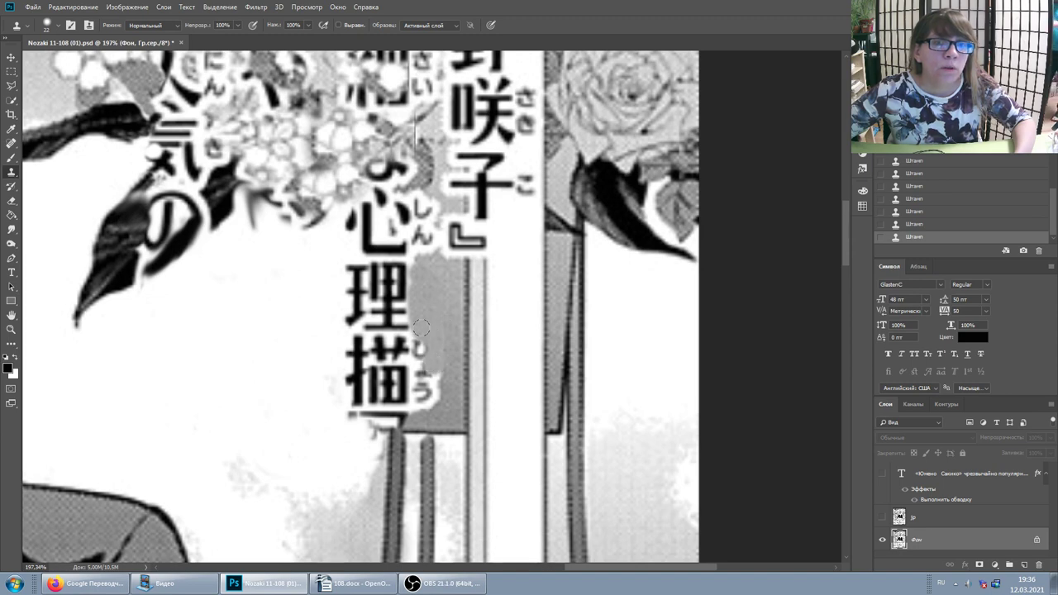
drag(429, 372, 422, 351)
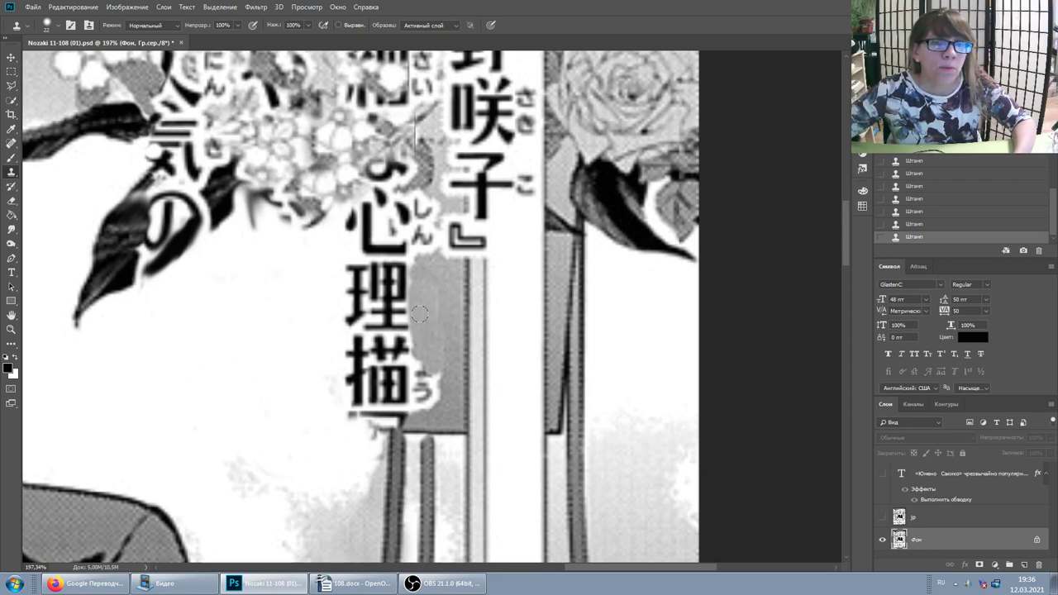
drag(420, 382, 419, 396)
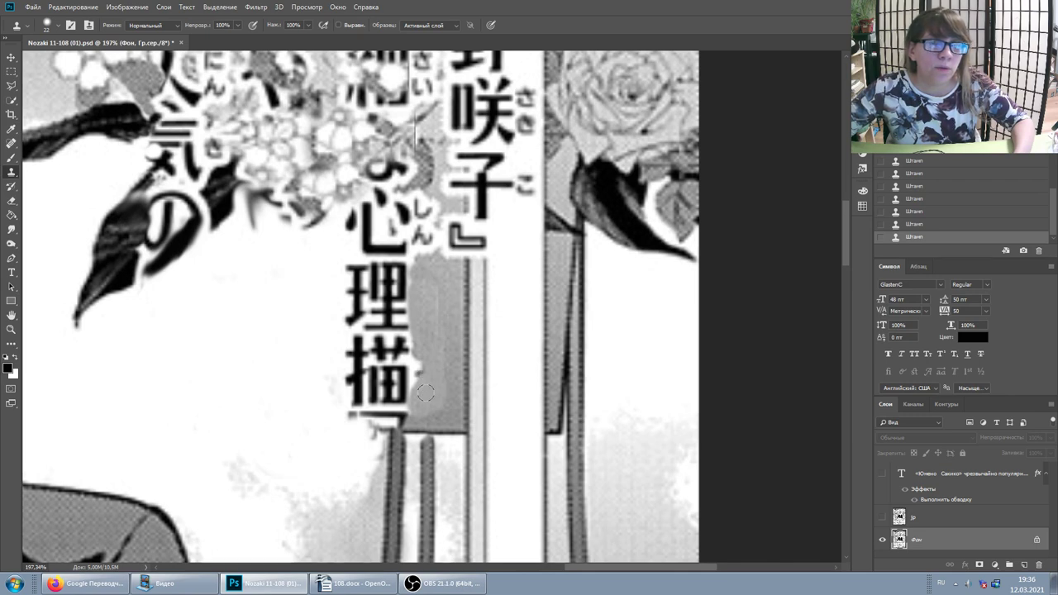
drag(422, 395, 409, 364)
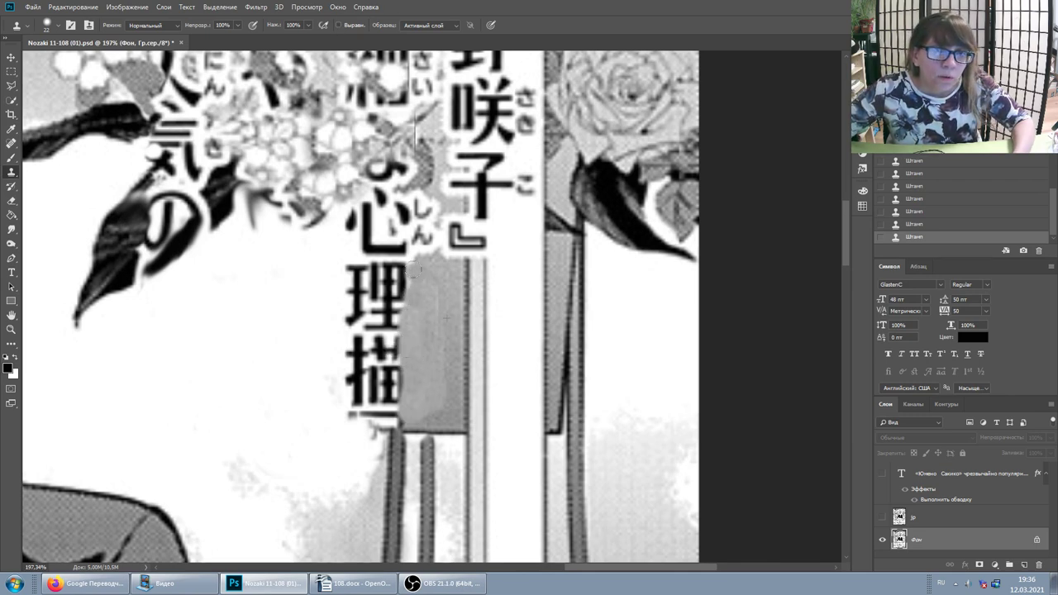
mouse_move(411, 327)
mouse_down()
mouse_move(396, 352)
mouse_move(405, 421)
mouse_move(400, 252)
mouse_move(412, 260)
mouse_up()
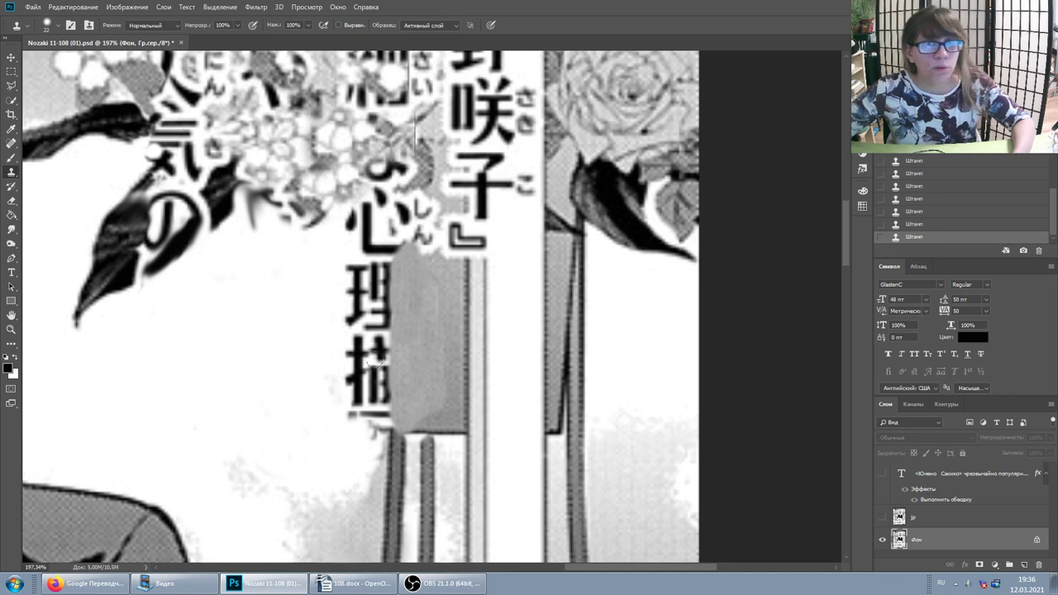
Erase the left parts of 理 and 描 to white, then clone-fill the white area above the grey block.
key(e)
mouse_move(353, 312)
mouse_down()
mouse_move(355, 382)
mouse_move(333, 382)
mouse_move(342, 405)
mouse_move(348, 281)
mouse_move(372, 204)
mouse_move(343, 229)
mouse_move(339, 210)
mouse_up()
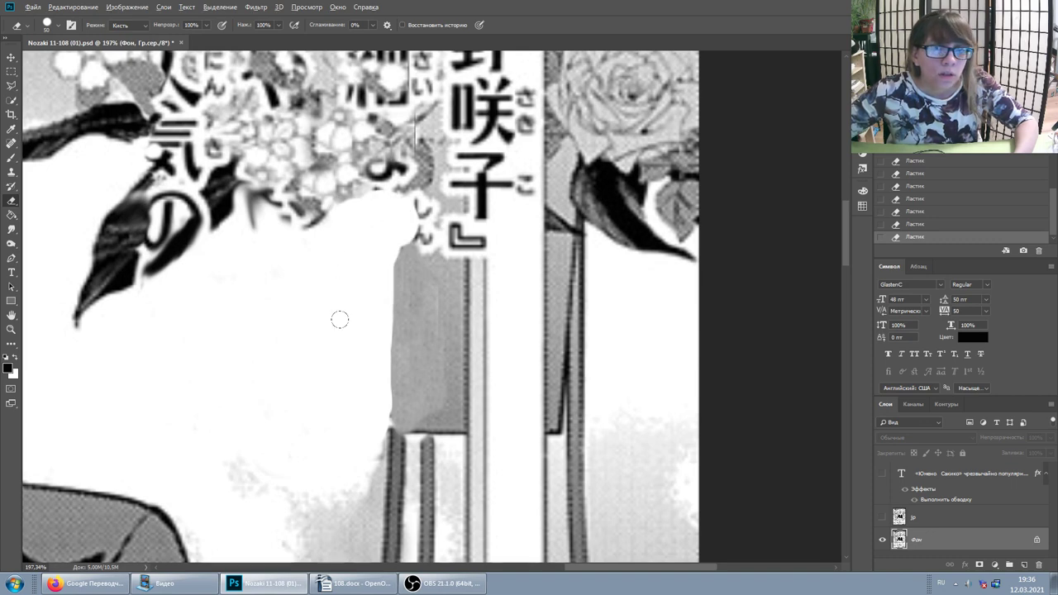
key(s)
mouse_move(421, 282)
mouse_down()
mouse_move(426, 252)
mouse_move(409, 240)
mouse_move(397, 261)
mouse_move(413, 221)
mouse_move(430, 235)
mouse_move(412, 335)
mouse_up()
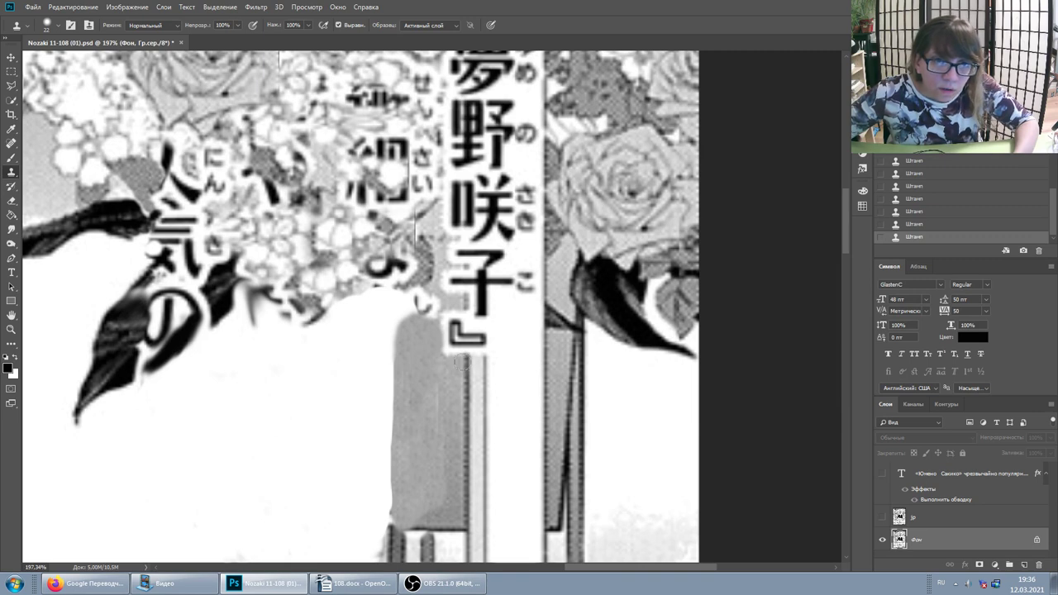
Clone grey over the 』 bracket, 咲 and 野.
mouse_move(462, 363)
mouse_down()
mouse_move(442, 347)
mouse_move(488, 315)
mouse_move(460, 309)
mouse_move(472, 261)
mouse_move(488, 258)
mouse_move(451, 286)
mouse_move(459, 238)
mouse_up()
scroll(457, 240, up, 3)
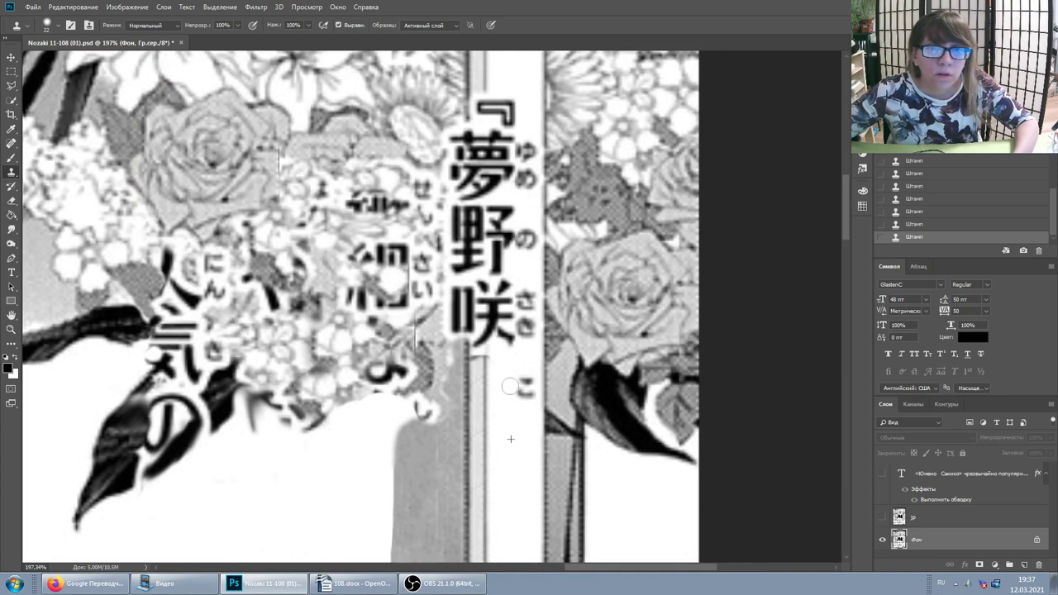
mouse_move(476, 356)
mouse_down()
mouse_move(467, 314)
mouse_move(480, 331)
mouse_move(489, 311)
mouse_move(517, 334)
mouse_move(521, 289)
mouse_move(533, 326)
mouse_move(511, 279)
mouse_move(473, 240)
mouse_move(492, 273)
mouse_up()
drag(488, 215, 506, 296)
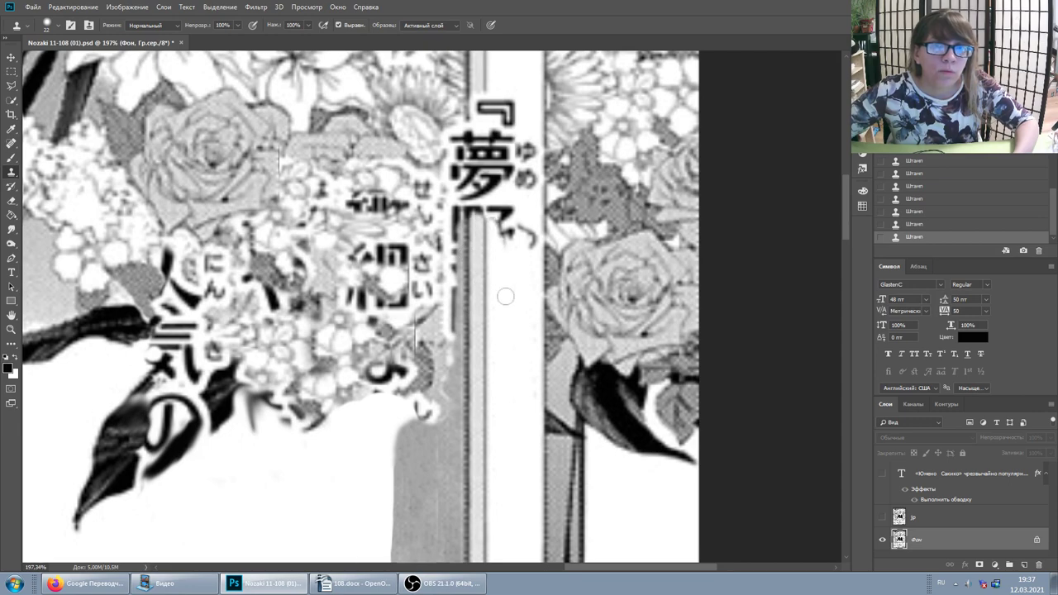
drag(496, 240, 504, 215)
scroll(492, 299, up, 3)
Clean away 夢 and the marks around it, and smooth the grey strip along the gutter.
mouse_move(482, 307)
mouse_down()
mouse_move(467, 215)
mouse_move(496, 277)
mouse_move(502, 267)
mouse_move(525, 290)
mouse_move(527, 242)
mouse_up()
mouse_move(528, 298)
mouse_down()
mouse_move(528, 215)
mouse_move(500, 228)
mouse_move(468, 211)
mouse_up()
mouse_move(476, 163)
mouse_down()
mouse_move(495, 198)
mouse_move(509, 170)
mouse_move(480, 149)
mouse_up()
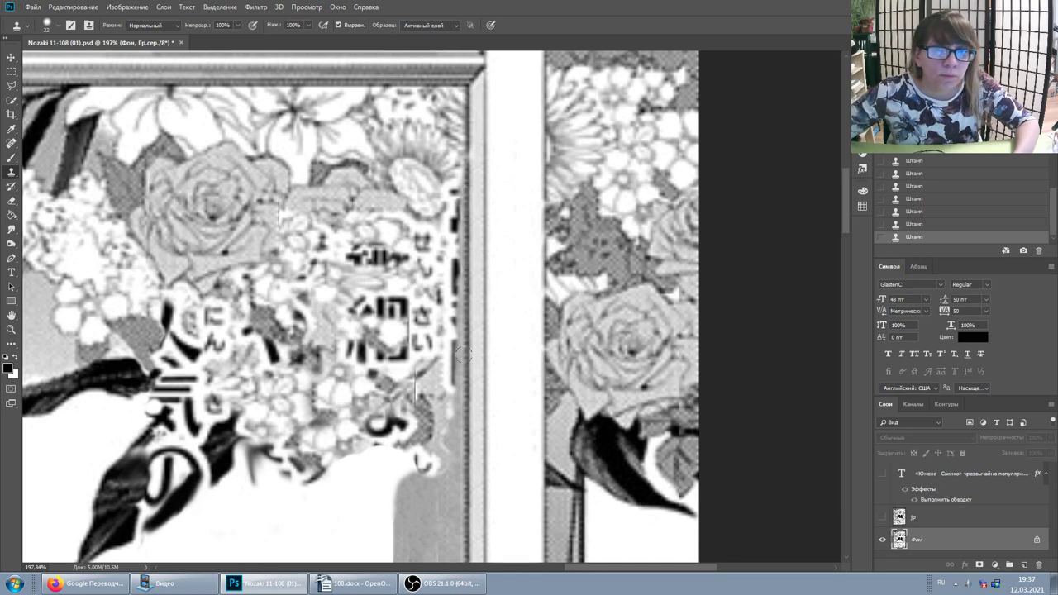
scroll(450, 455, down, 1)
mouse_move(445, 368)
mouse_down()
mouse_move(462, 238)
mouse_move(466, 251)
mouse_up()
scroll(465, 250, down, 1)
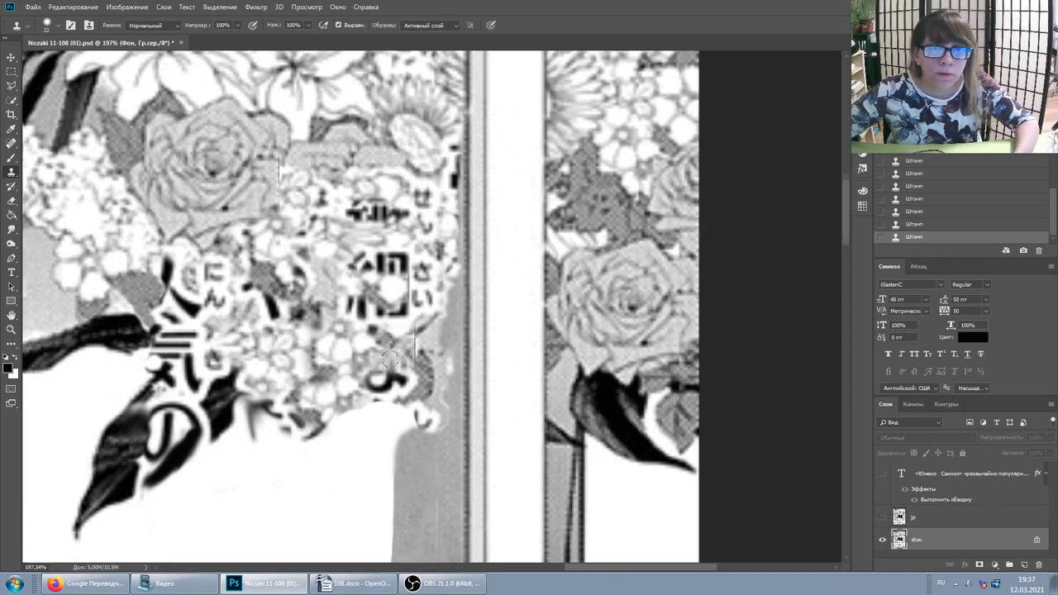
scroll(438, 281, down, 2)
scroll(414, 315, down, 2)
scroll(368, 311, down, 1)
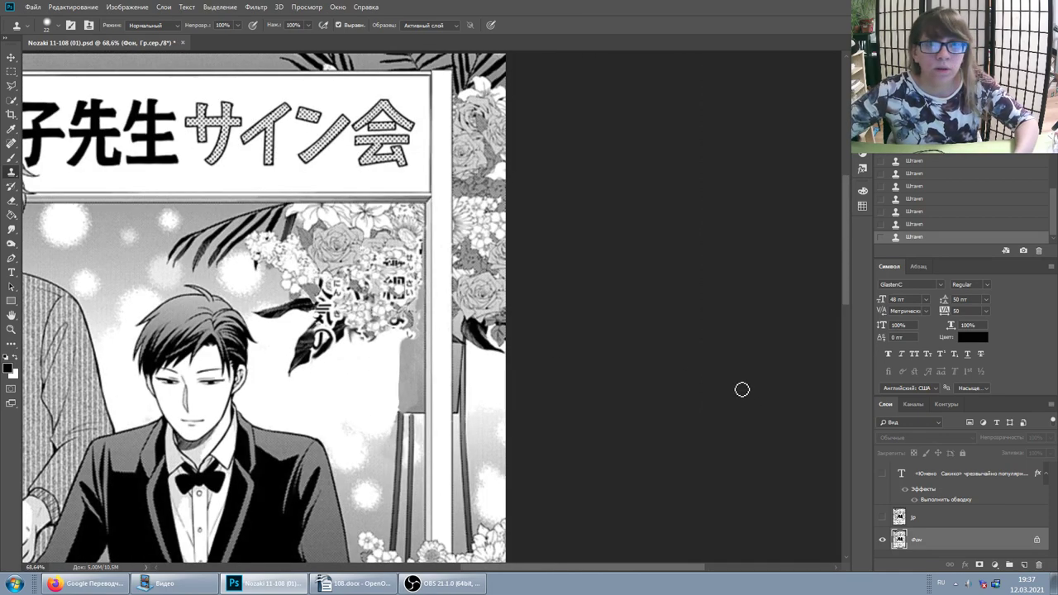
Show the Russian caption layer again and zoom in to inspect the stroked text.
click(883, 475)
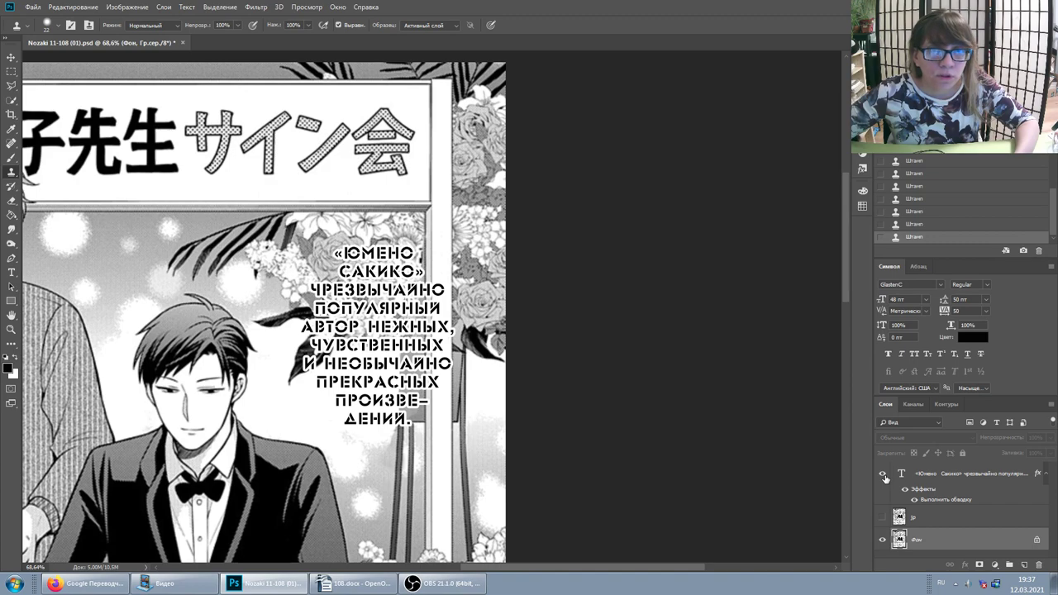
scroll(359, 409, up, 1)
scroll(430, 382, up, 1)
scroll(462, 344, up, 1)
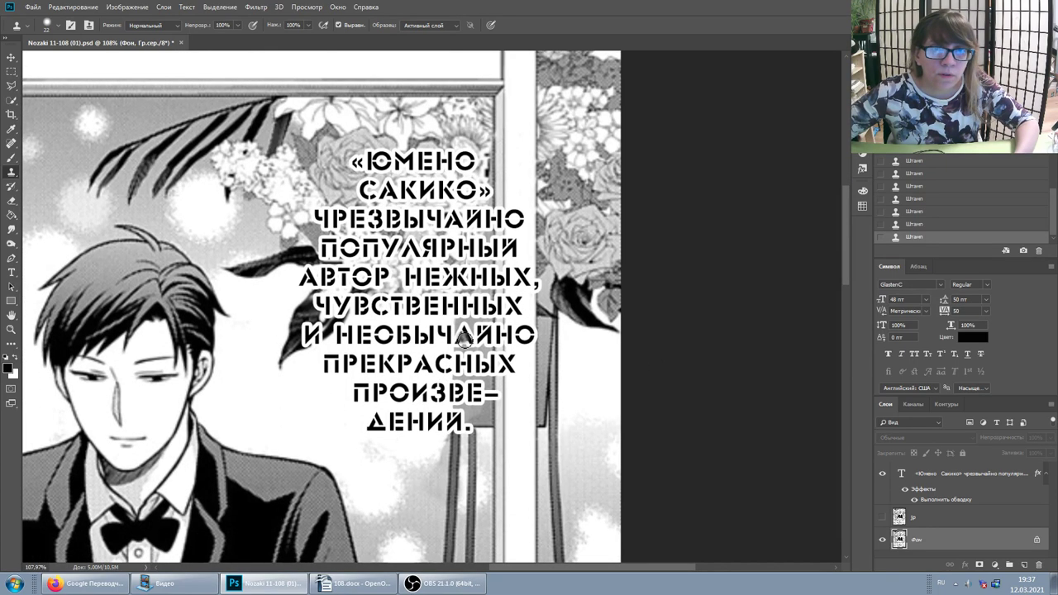
scroll(463, 351, up, 1)
scroll(453, 314, up, 2)
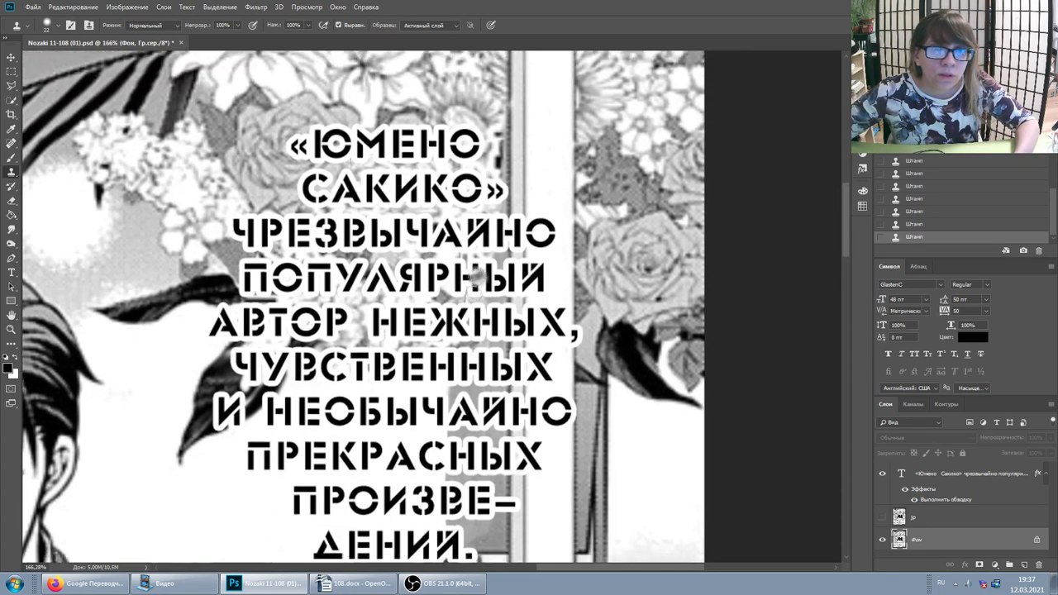
scroll(456, 298, down, 2)
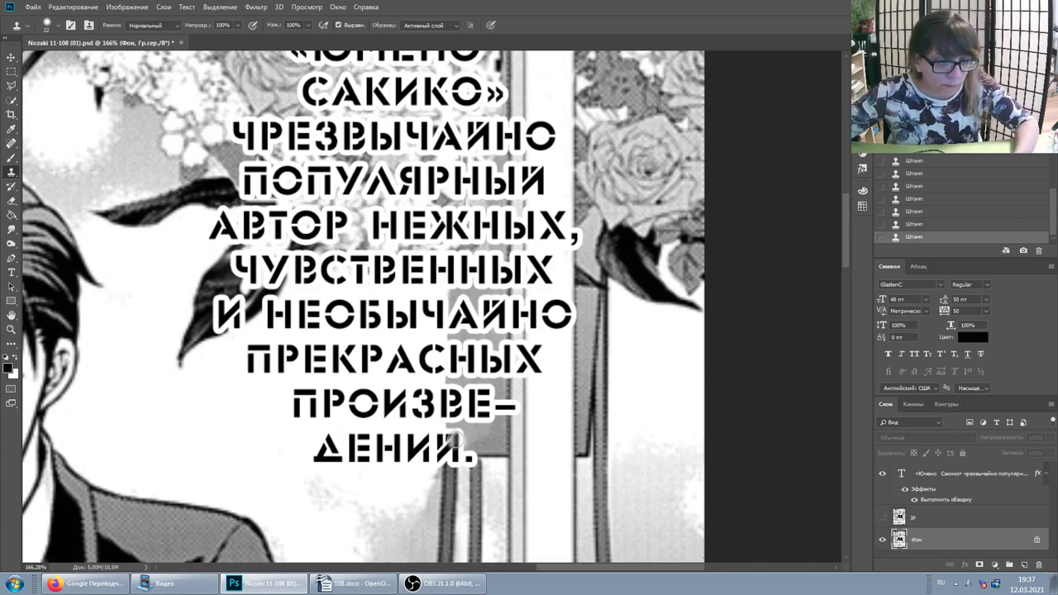
key(b)
scroll(585, 419, down, 1)
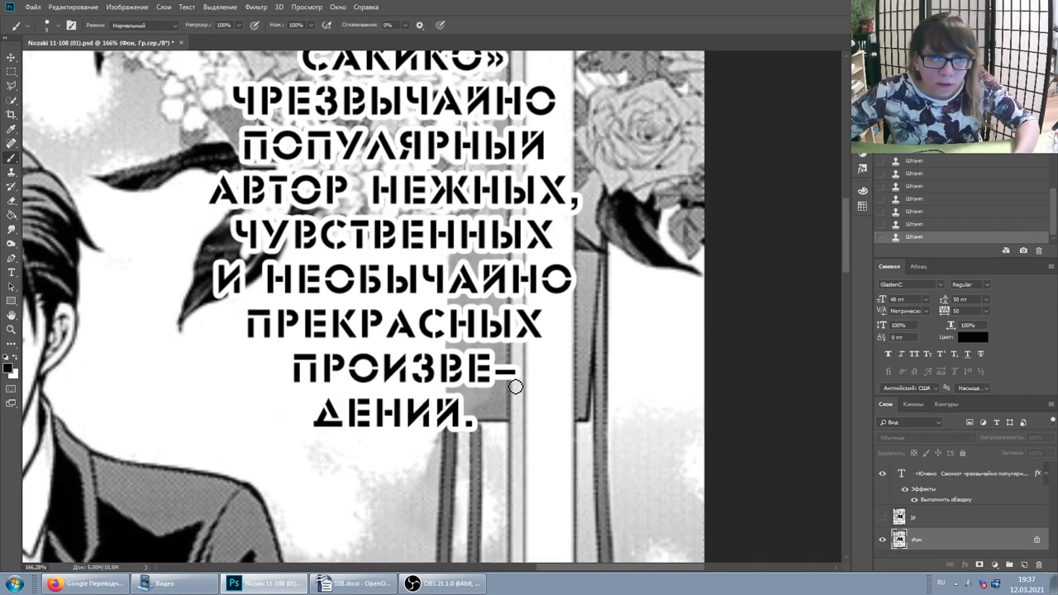
scroll(515, 378, up, 1)
scroll(580, 326, up, 2)
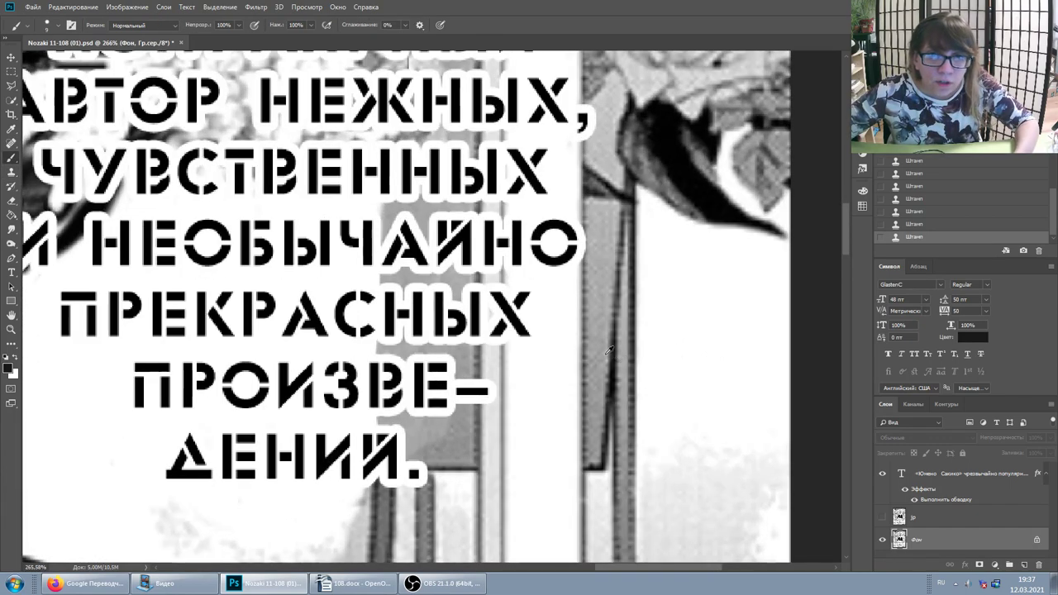
Hide the caption and brush straight dark lines along the grey rectangle's top, left and bottom edges.
click(881, 475)
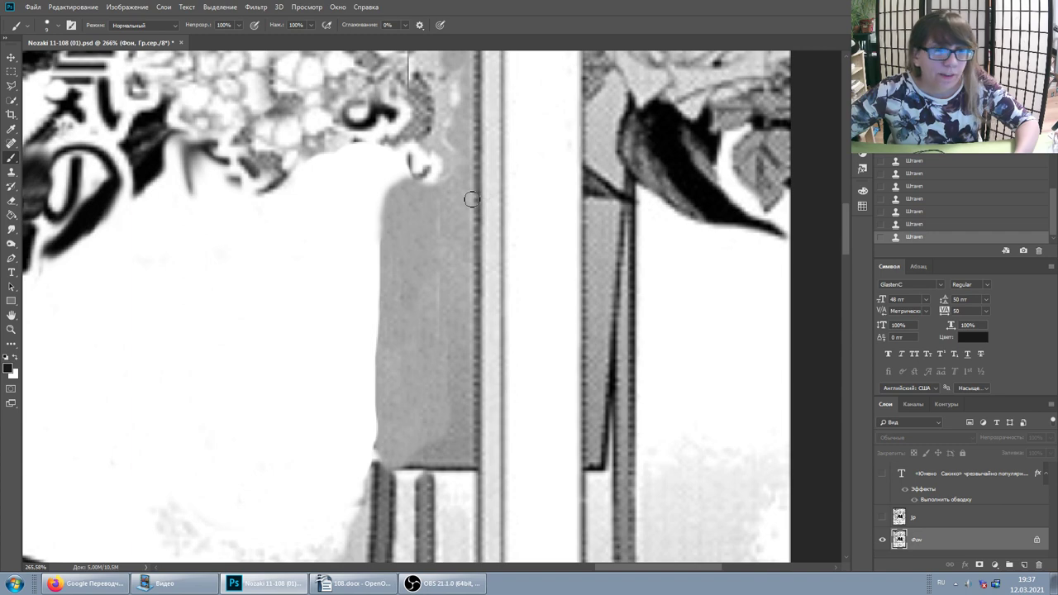
click(395, 199)
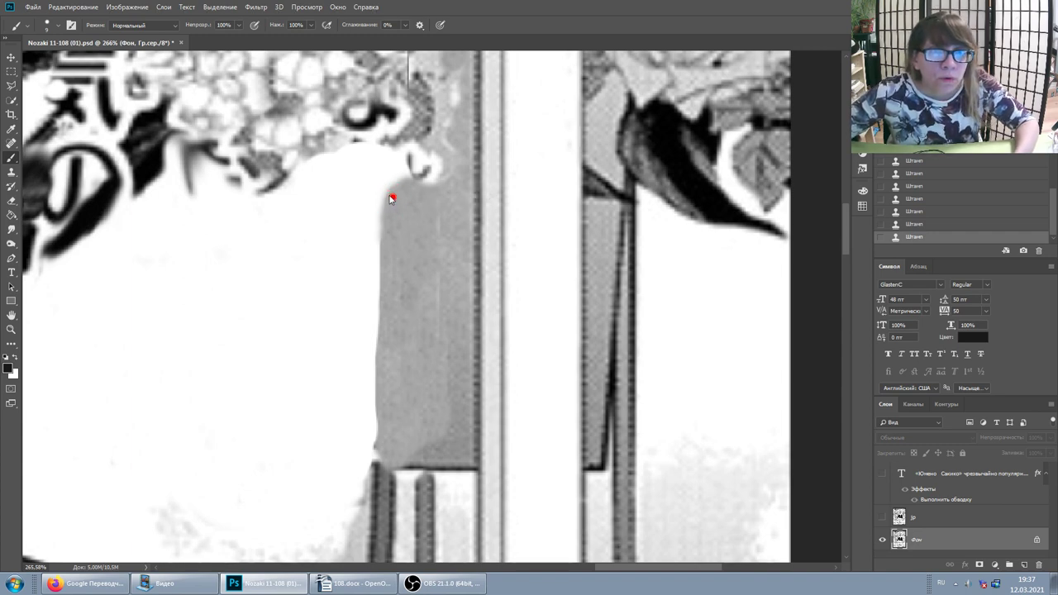
shift+click(466, 192)
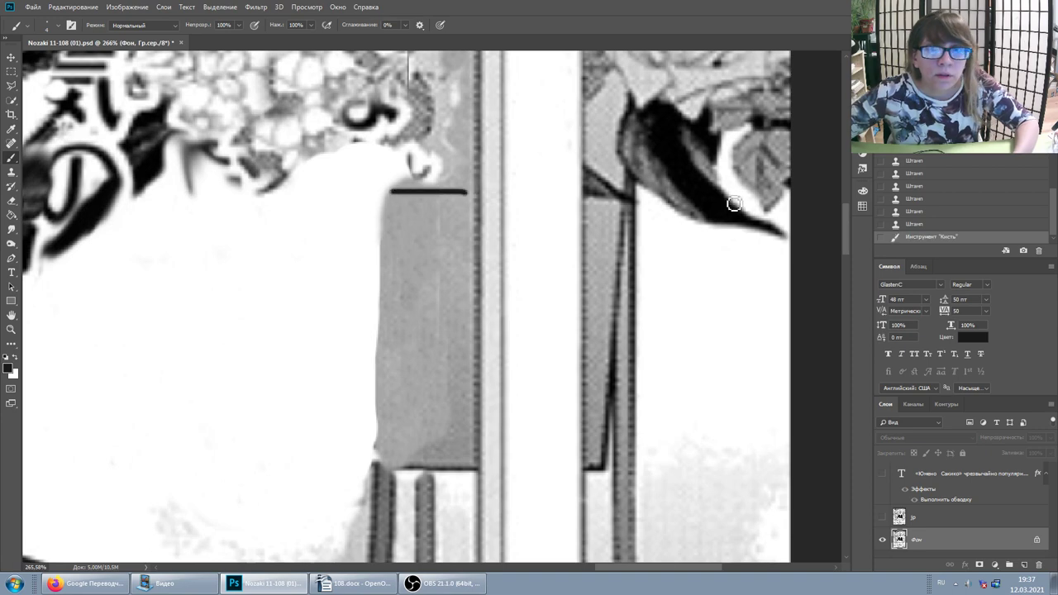
click(926, 225)
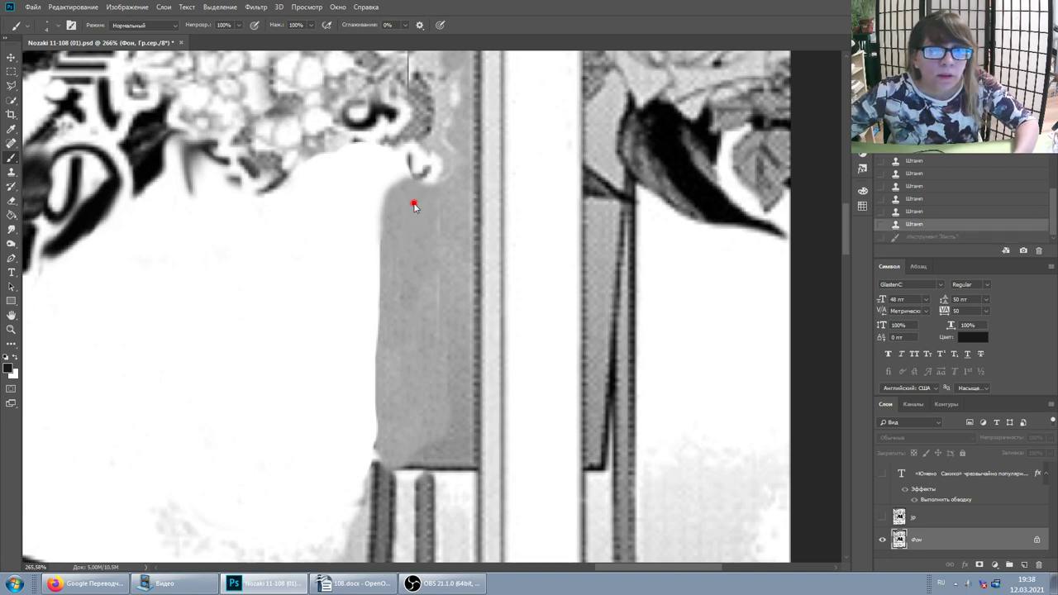
shift+click(364, 198)
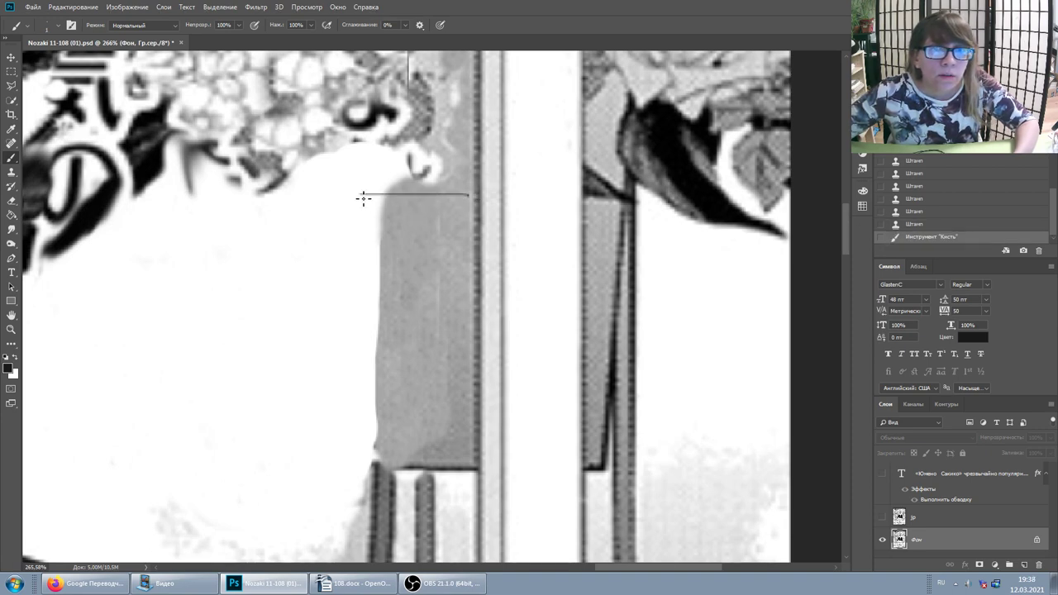
click(913, 224)
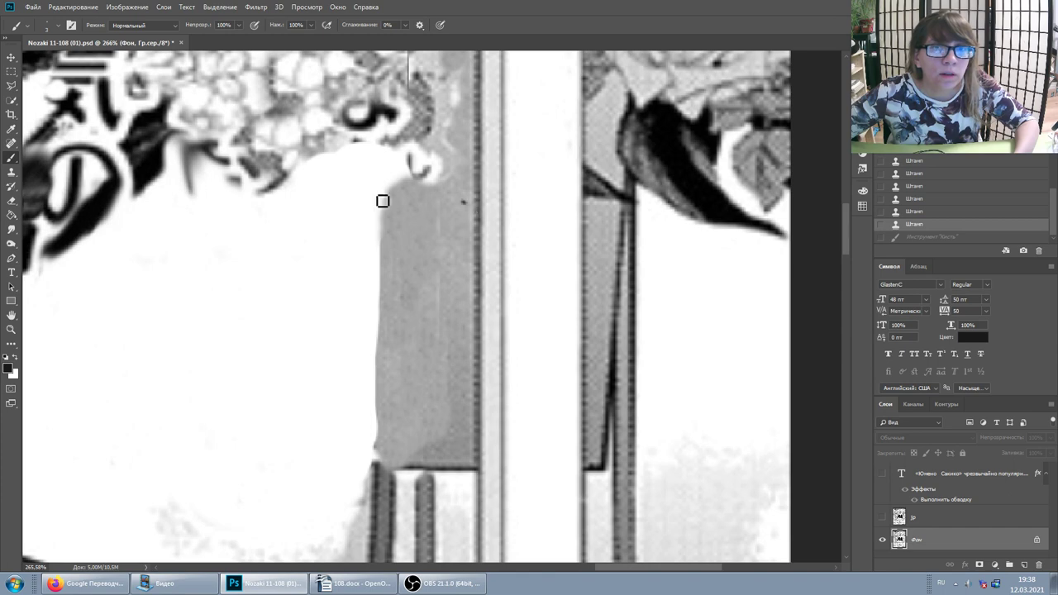
drag(371, 195, 465, 202)
key(ctrl+z)
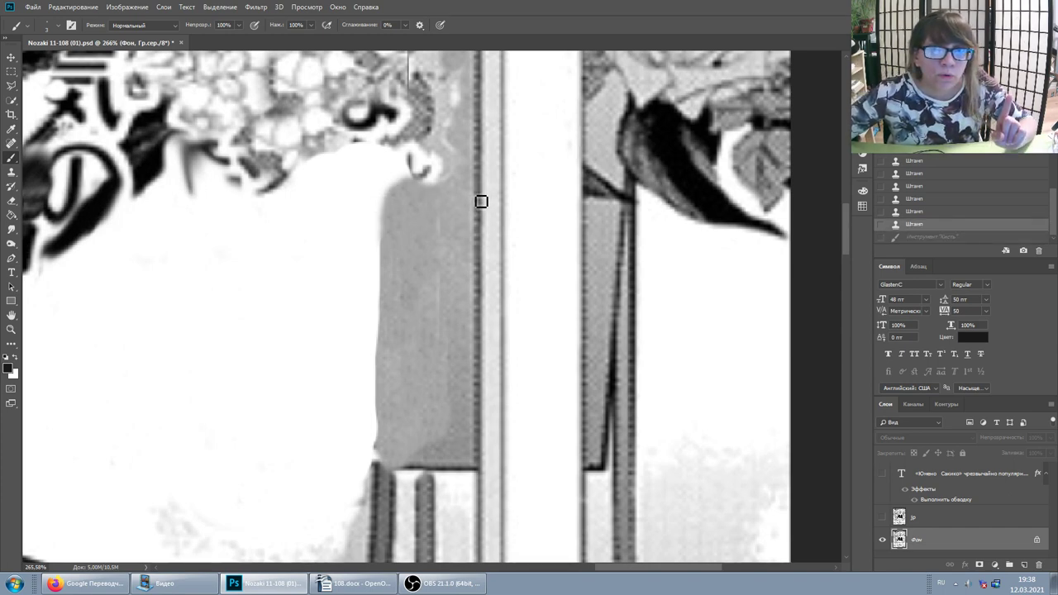
click(479, 200)
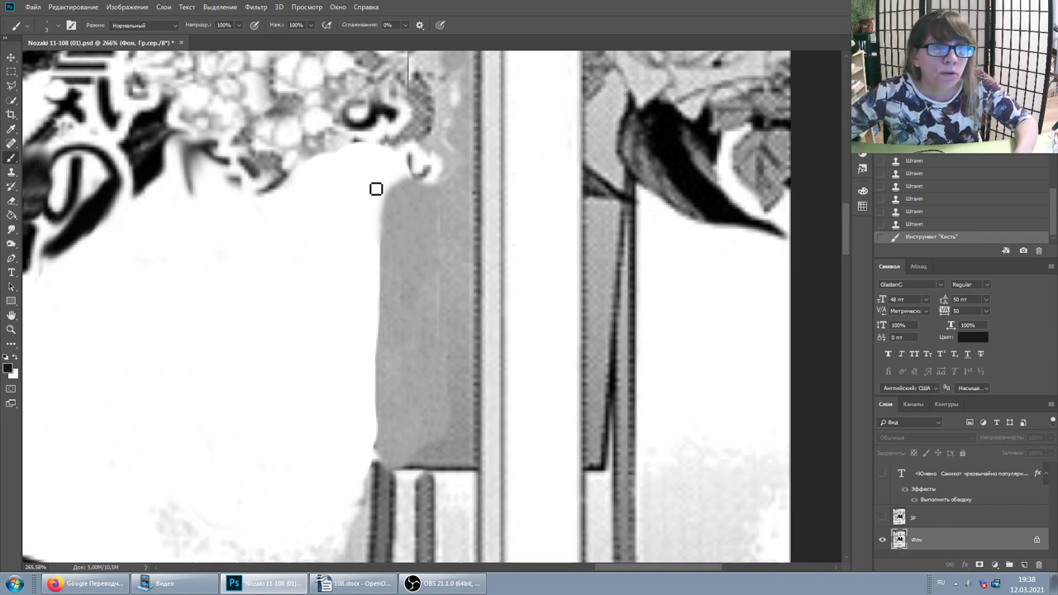
shift+click(390, 197)
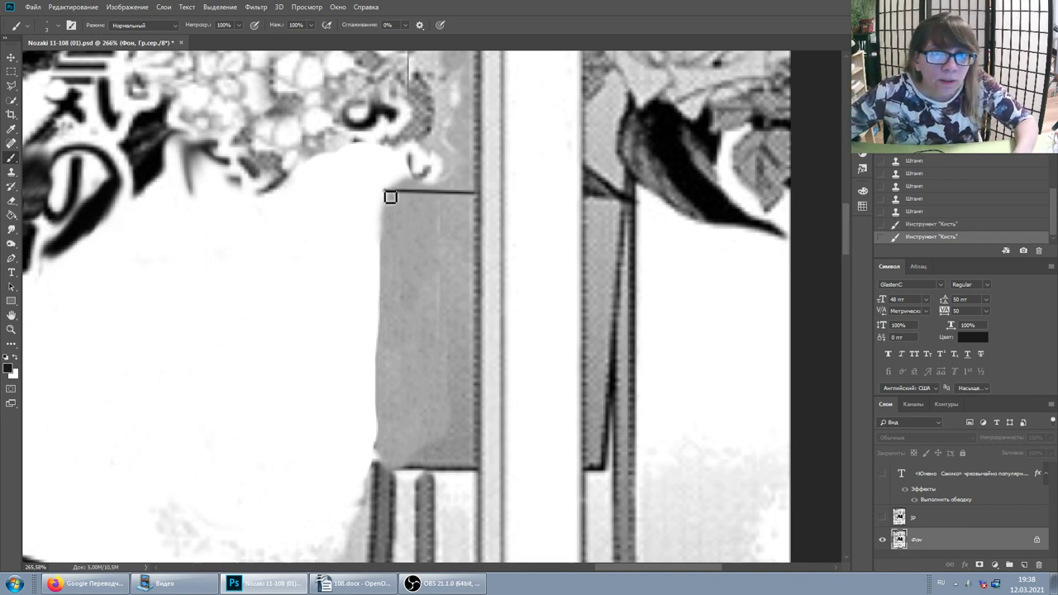
shift+click(385, 469)
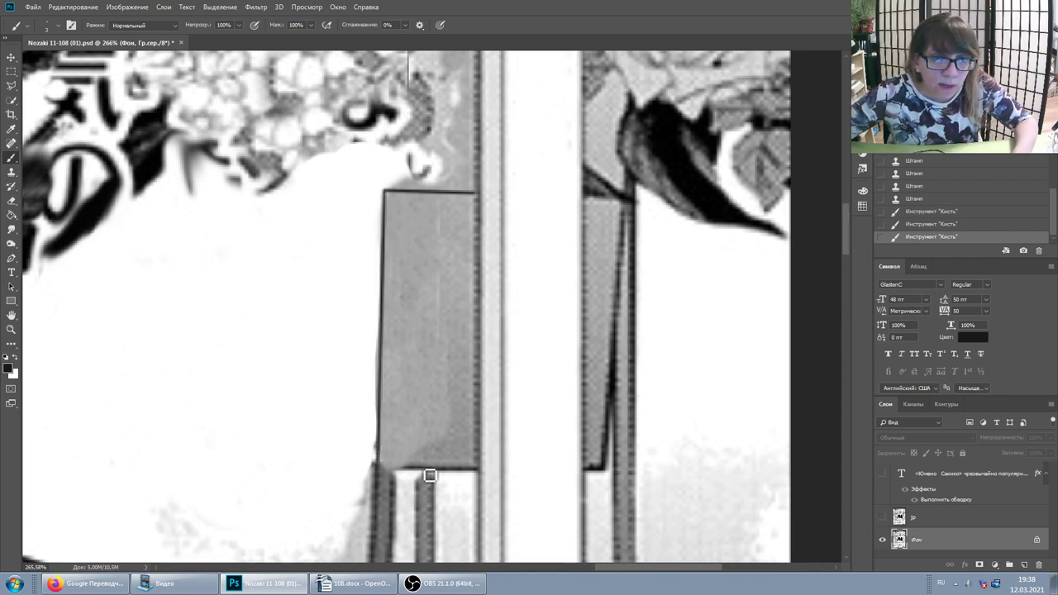
shift+click(430, 475)
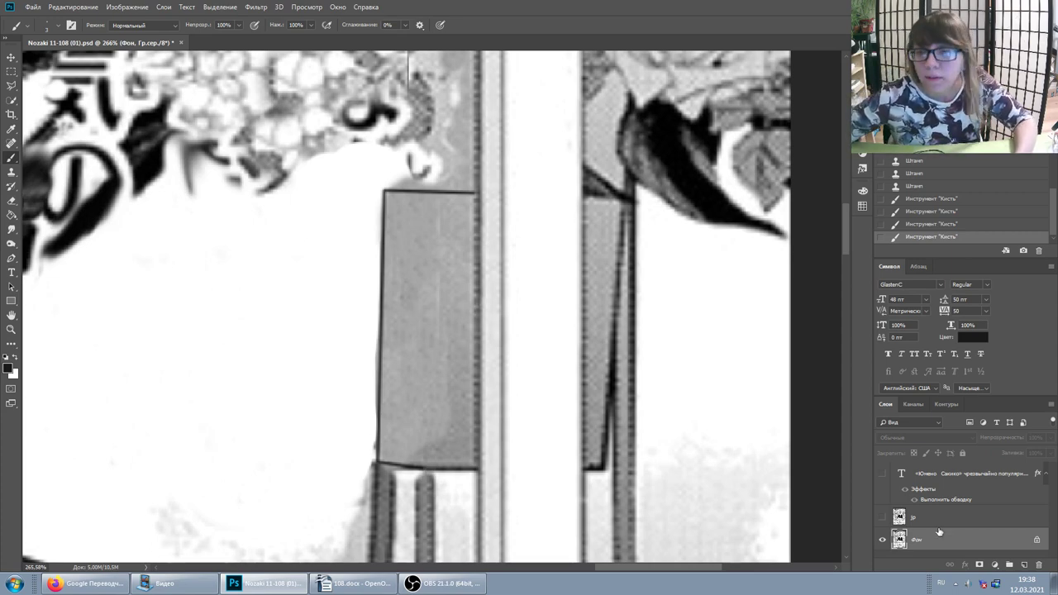
Show the caption layer again, comparing it on and off, and zoom to check the page.
click(883, 475)
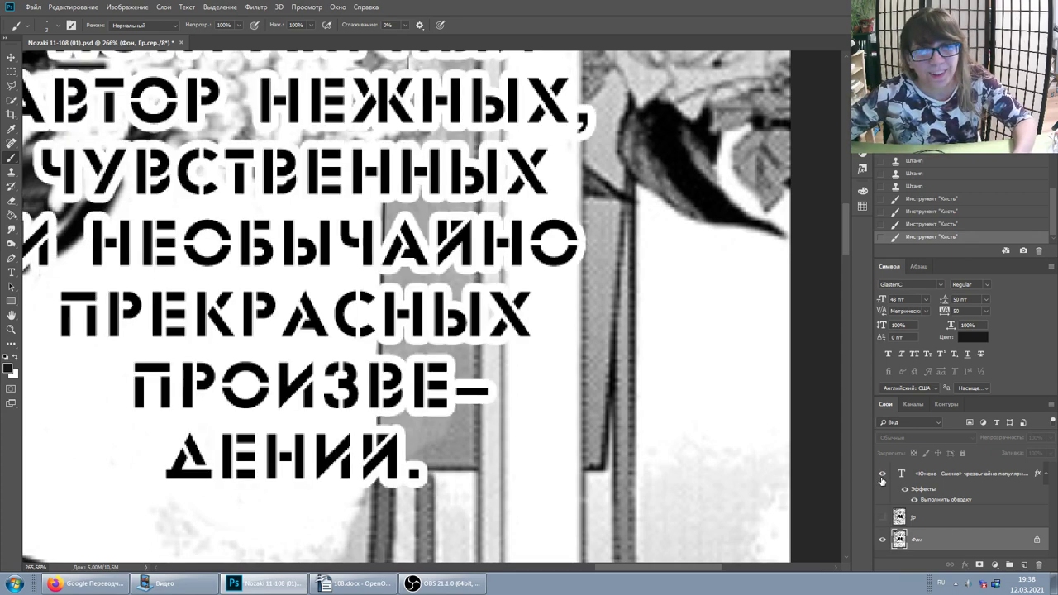
click(883, 476)
click(882, 475)
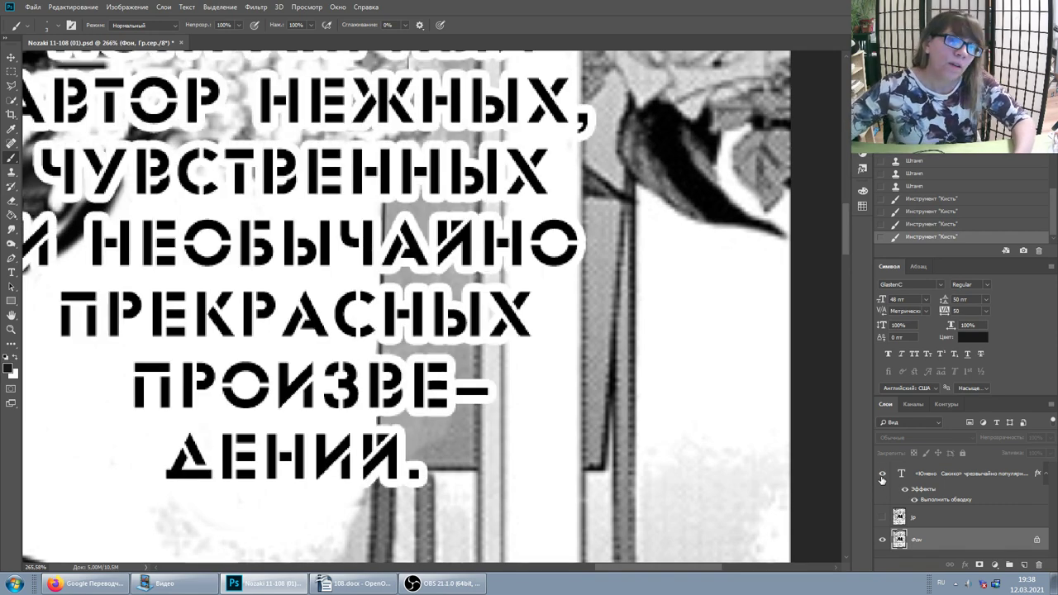
alt+scroll(469, 440, down, 1)
alt+scroll(468, 441, down, 1)
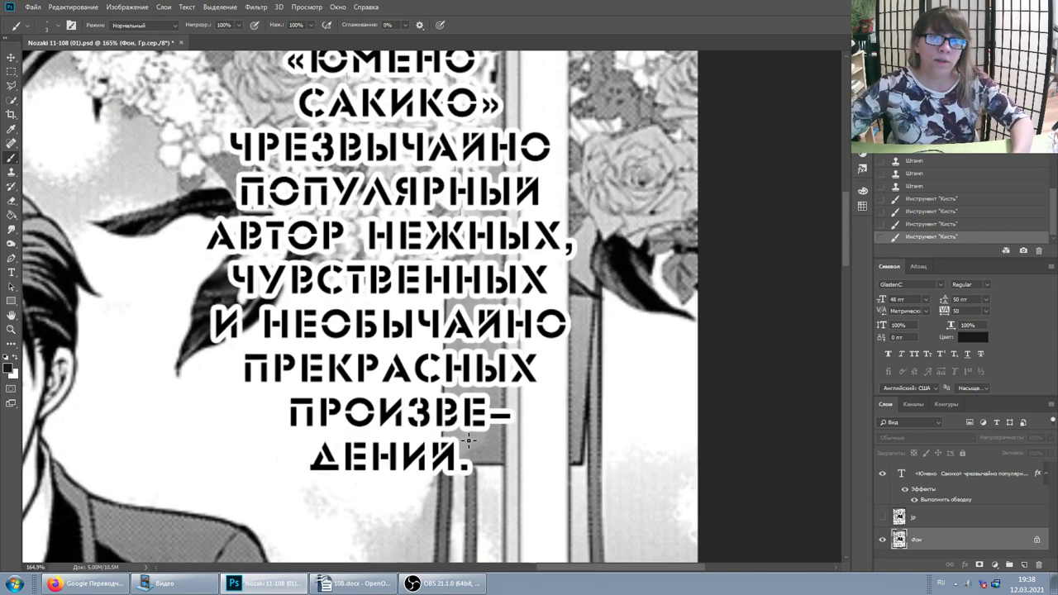
scroll(471, 343, up, 1)
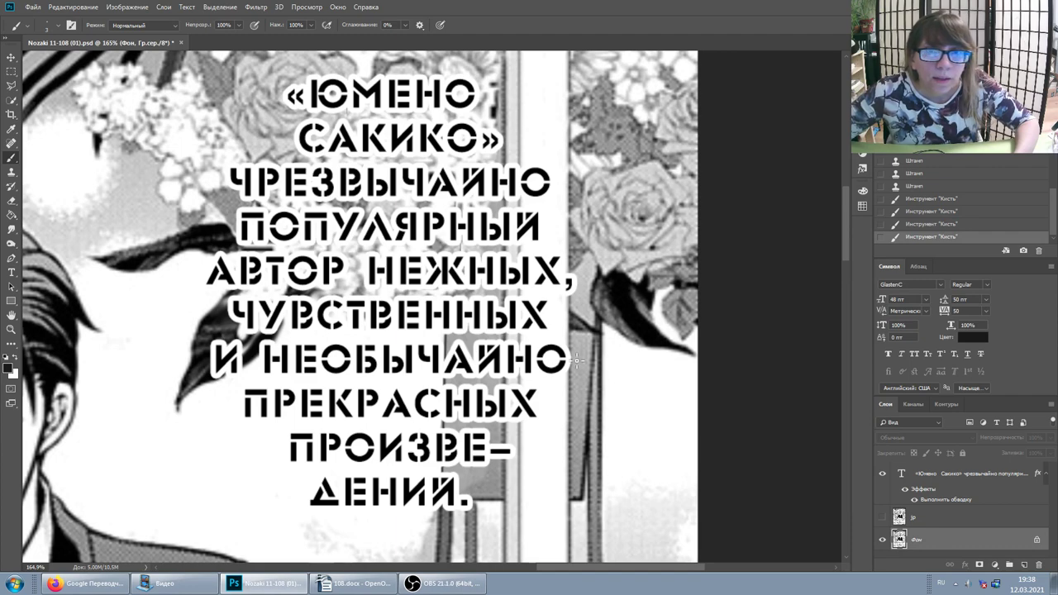
scroll(577, 360, up, 3)
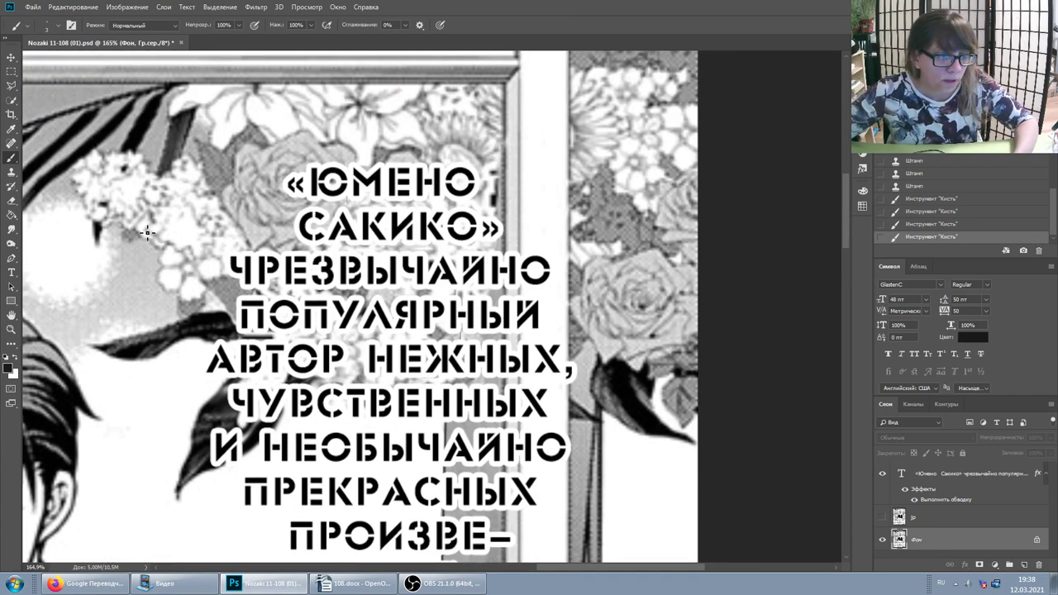
key(s)
scroll(481, 235, up, 1)
alt+scroll(487, 269, up, 1)
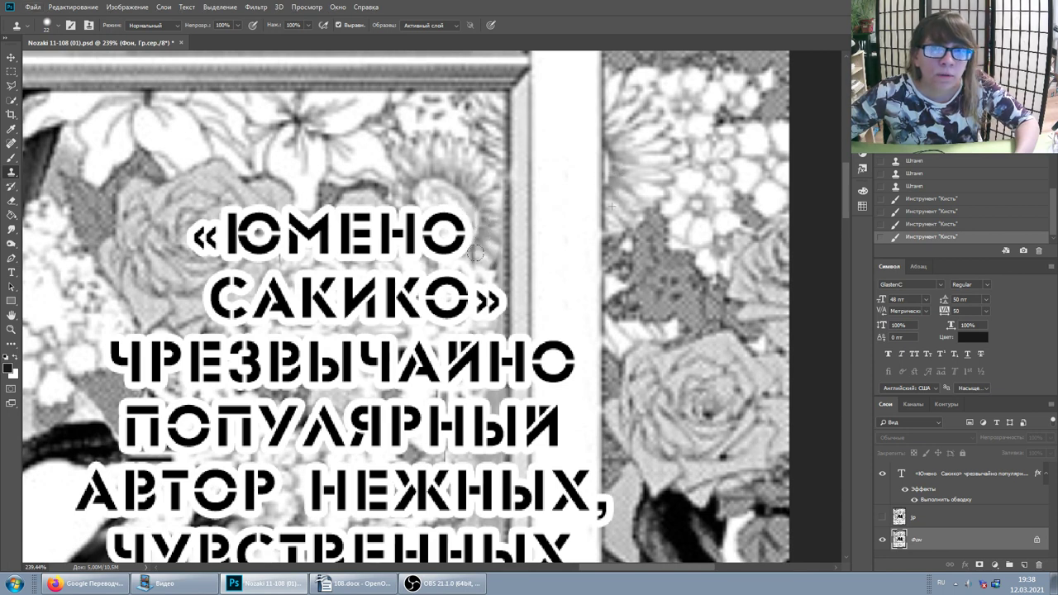
Clone flower texture over the spots beside «ЮМЕНО САКИКО» at the caption's top.
drag(479, 256, 465, 266)
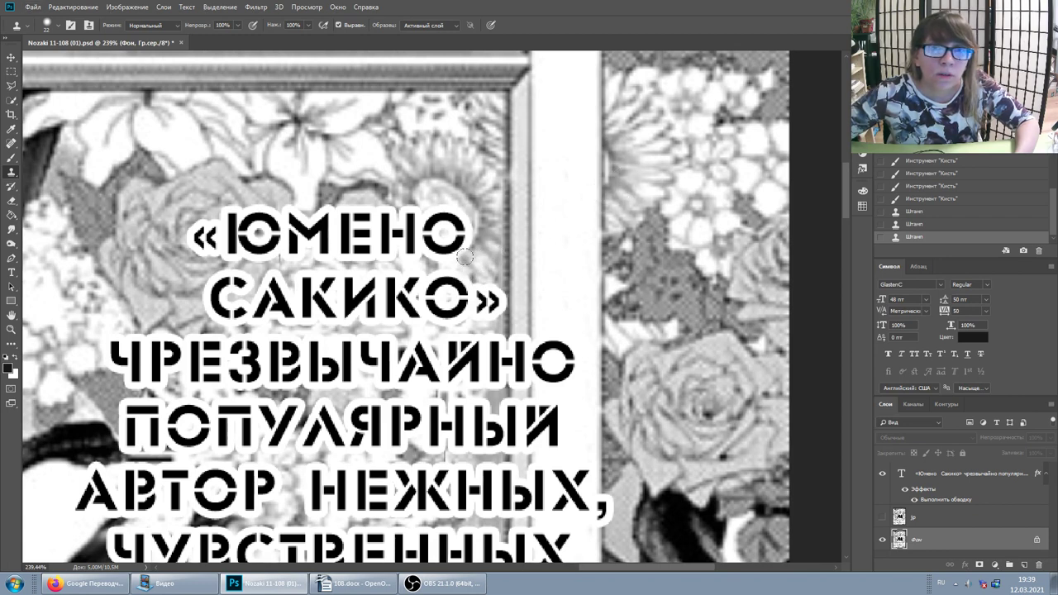
mouse_move(504, 256)
mouse_down()
mouse_move(463, 269)
mouse_move(442, 296)
mouse_up()
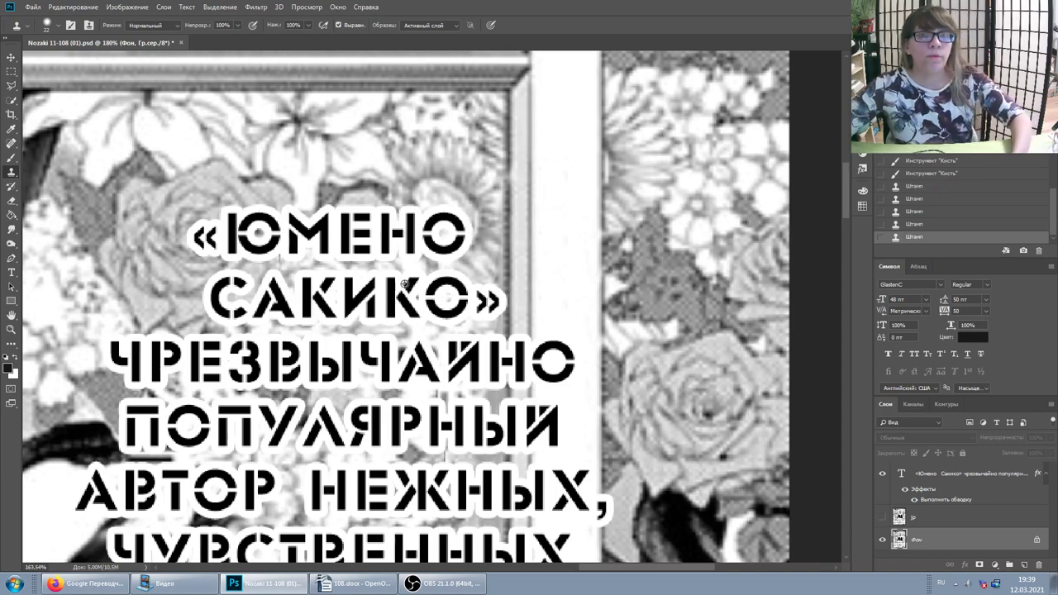
scroll(397, 194, down, 5)
scroll(339, 285, down, 2)
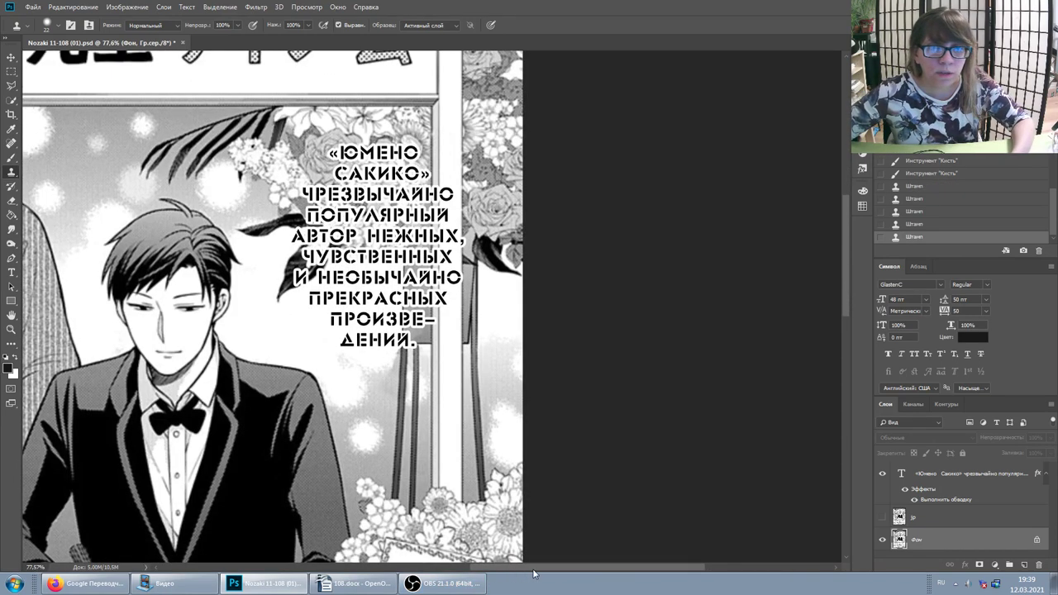
Review the finished manga page by scrolling around, then bring the OBS window to the front.
drag(533, 571, 414, 571)
scroll(231, 380, down, 3)
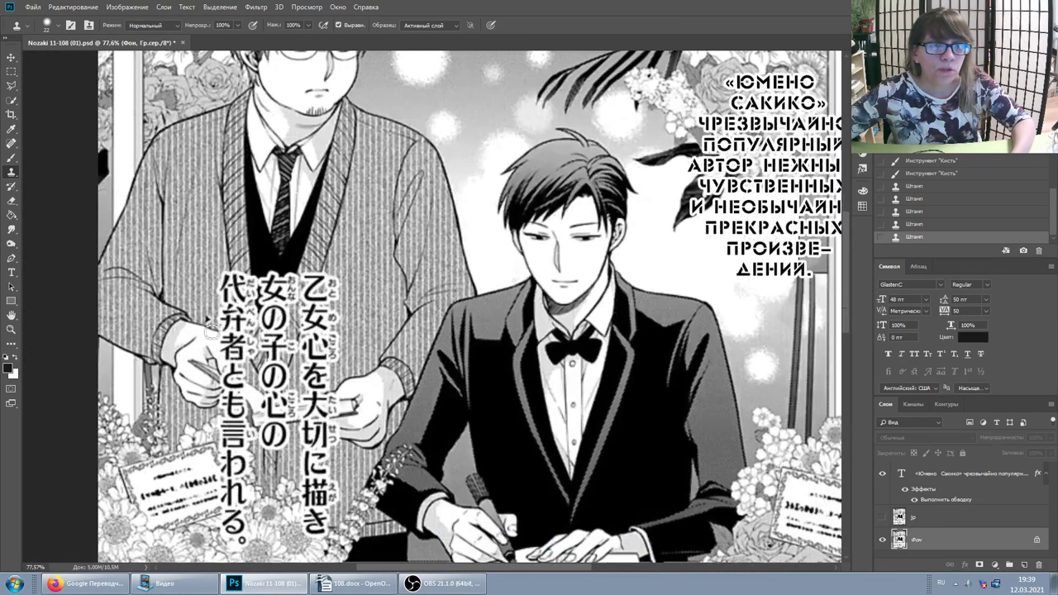
scroll(282, 294, down, 1)
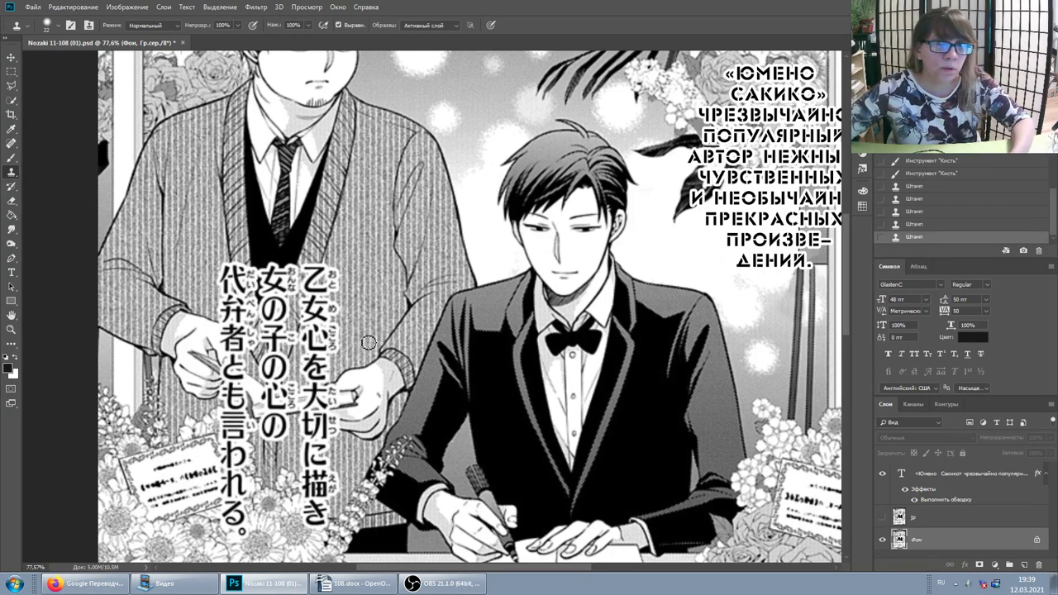
scroll(389, 273, up, 1)
scroll(388, 273, down, 2)
scroll(429, 337, down, 1)
scroll(430, 337, down, 3)
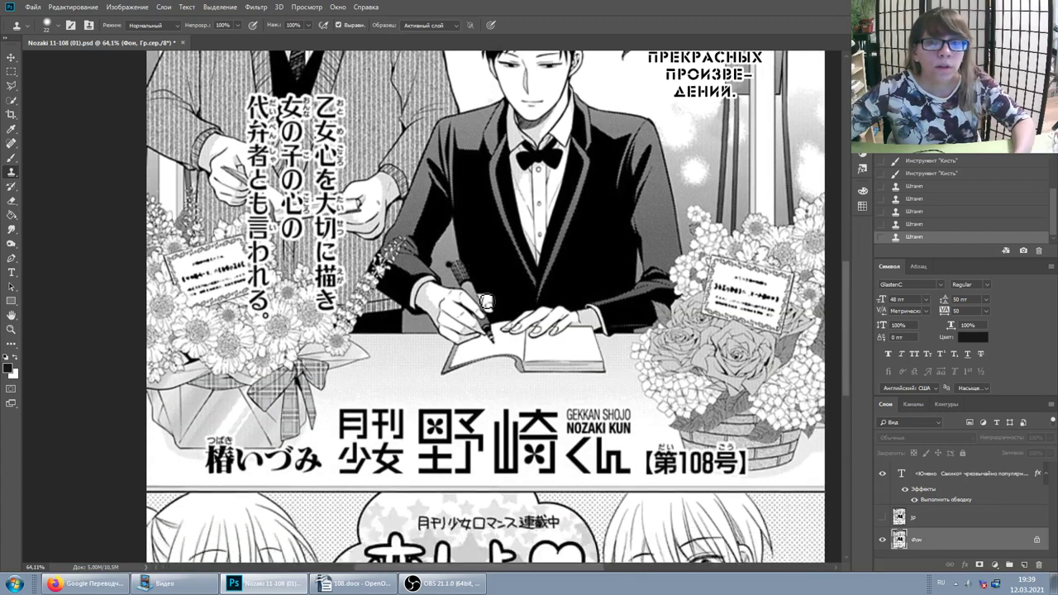
scroll(274, 369, down, 2)
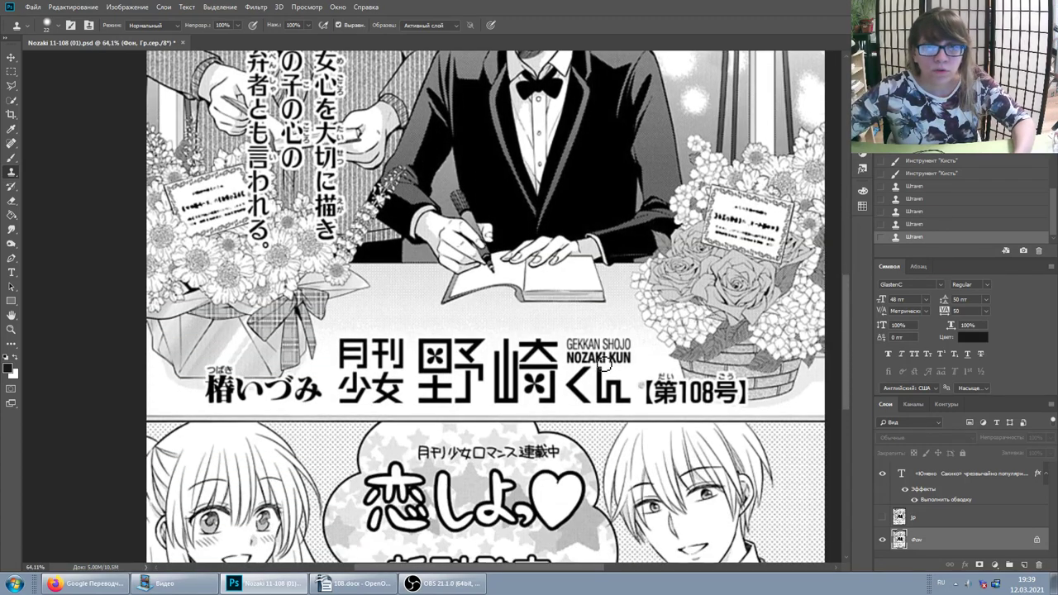
scroll(604, 362, down, 3)
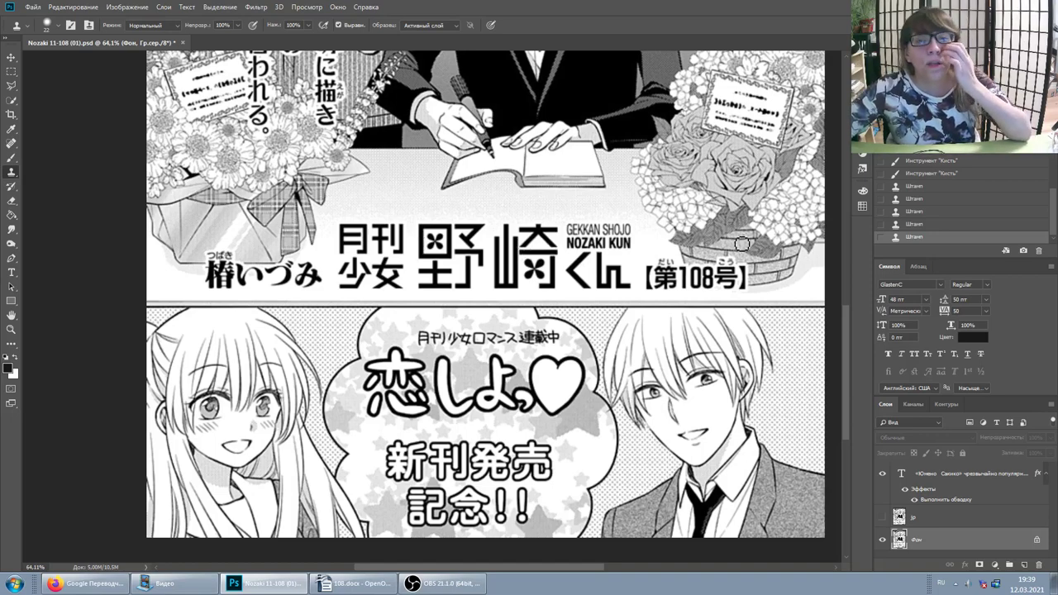
scroll(451, 252, down, 2)
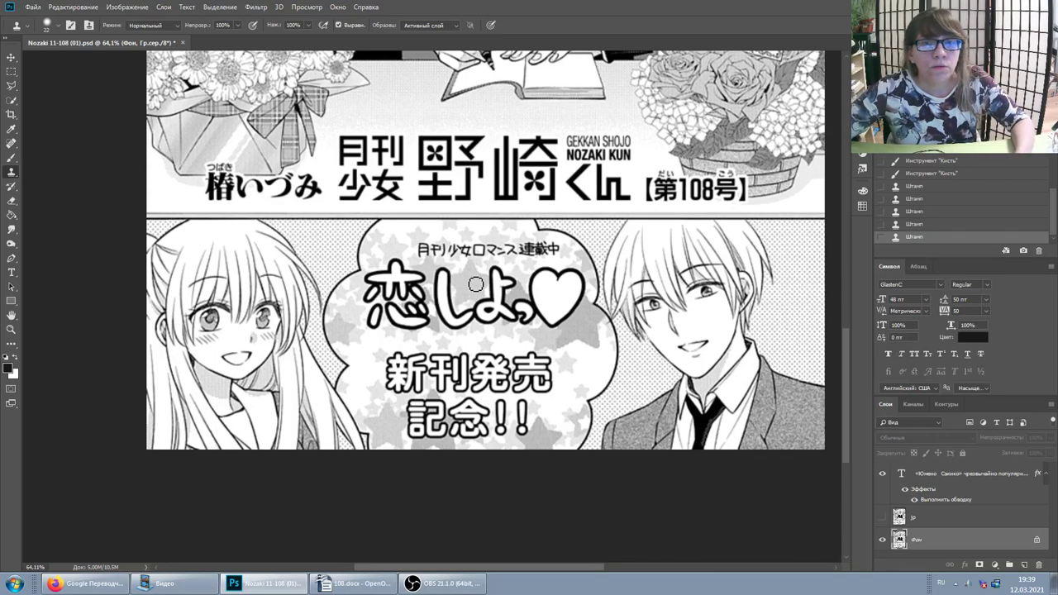
scroll(440, 317, up, 3)
scroll(481, 271, down, 1)
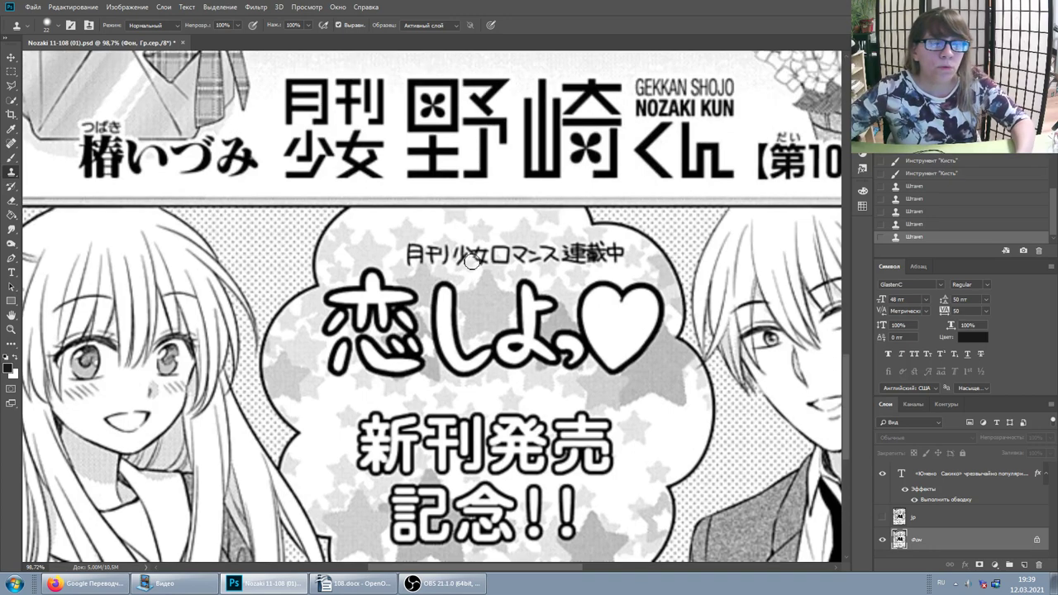
scroll(467, 258, down, 2)
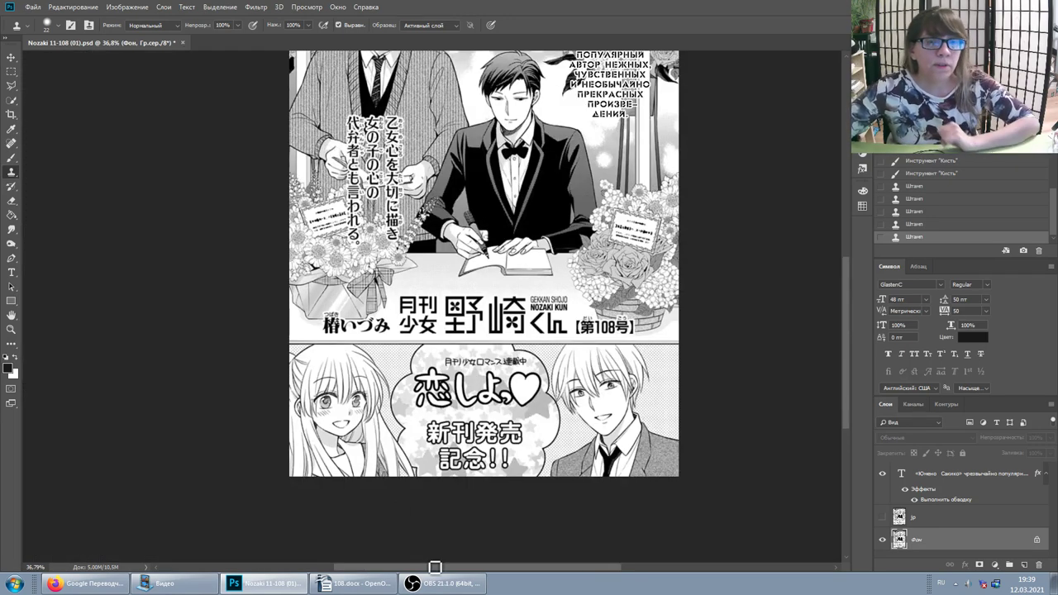
click(430, 584)
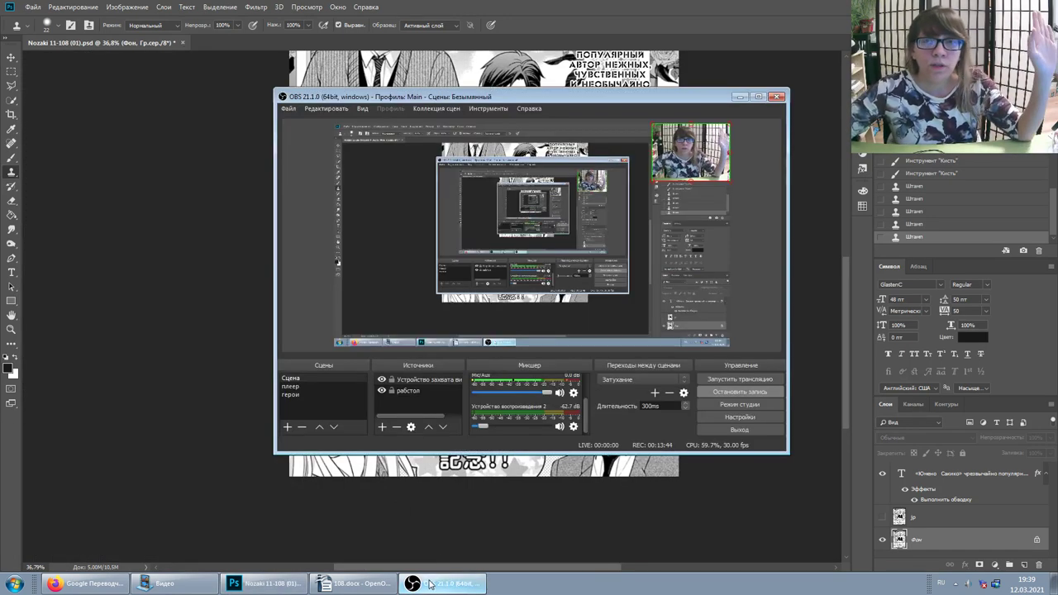